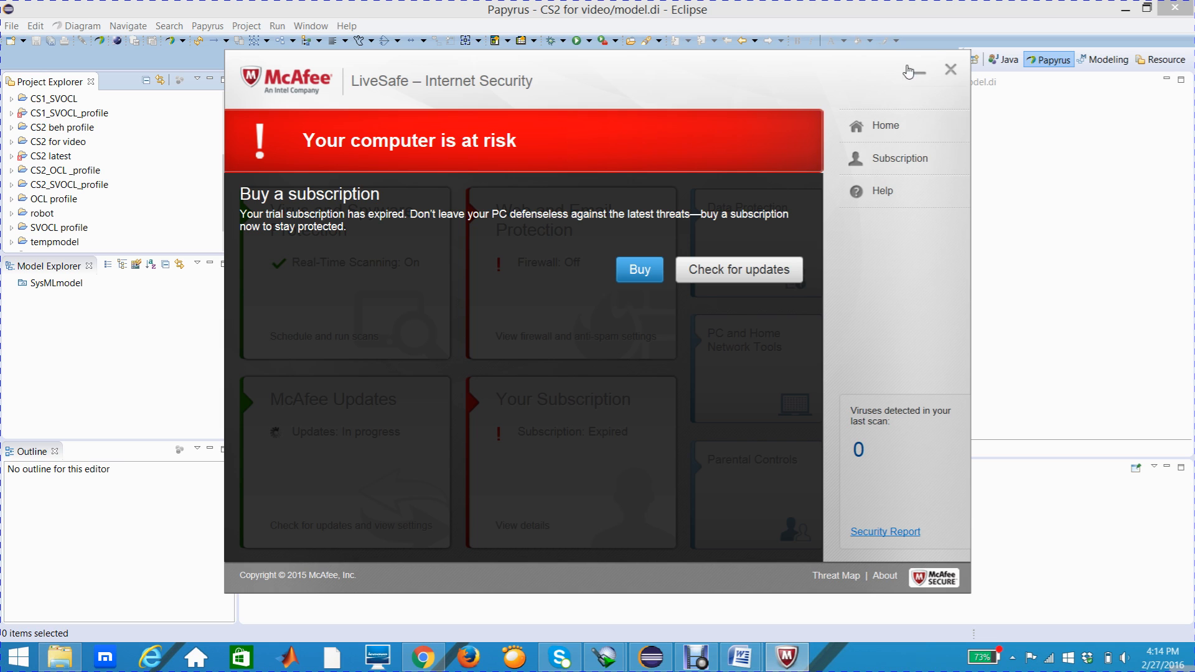
Step: Dismiss the antivirus window and create a SysML Block Definition Diagram named Structure under SysMLmodel
left_click(951, 73)
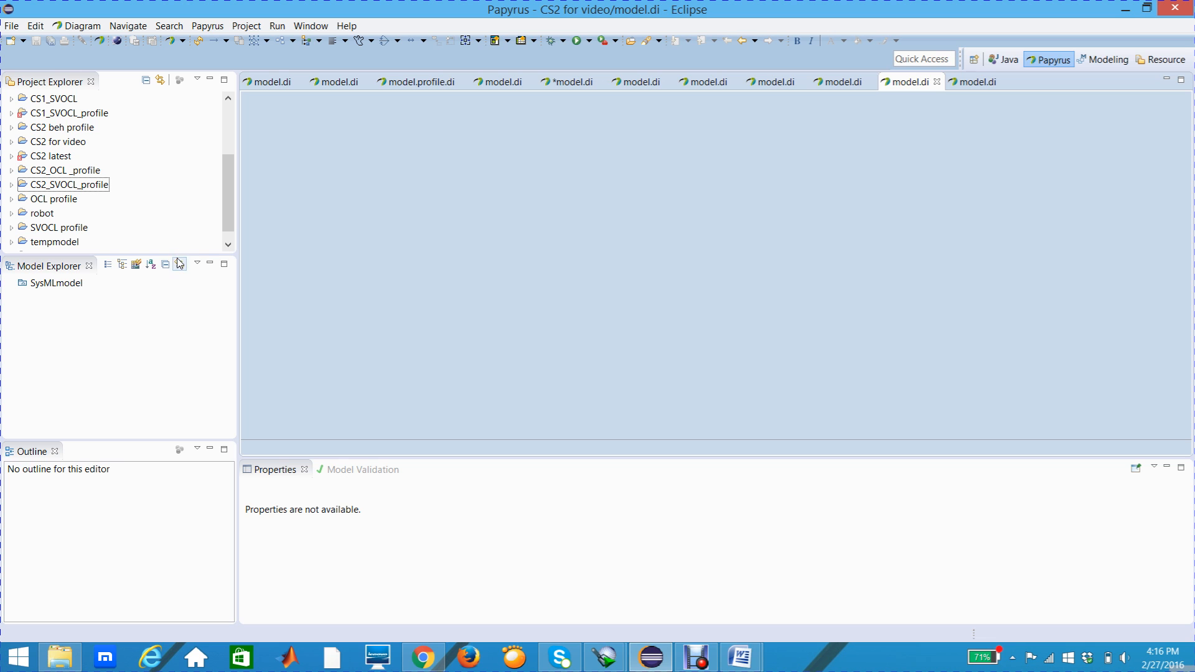
left_click(73, 284)
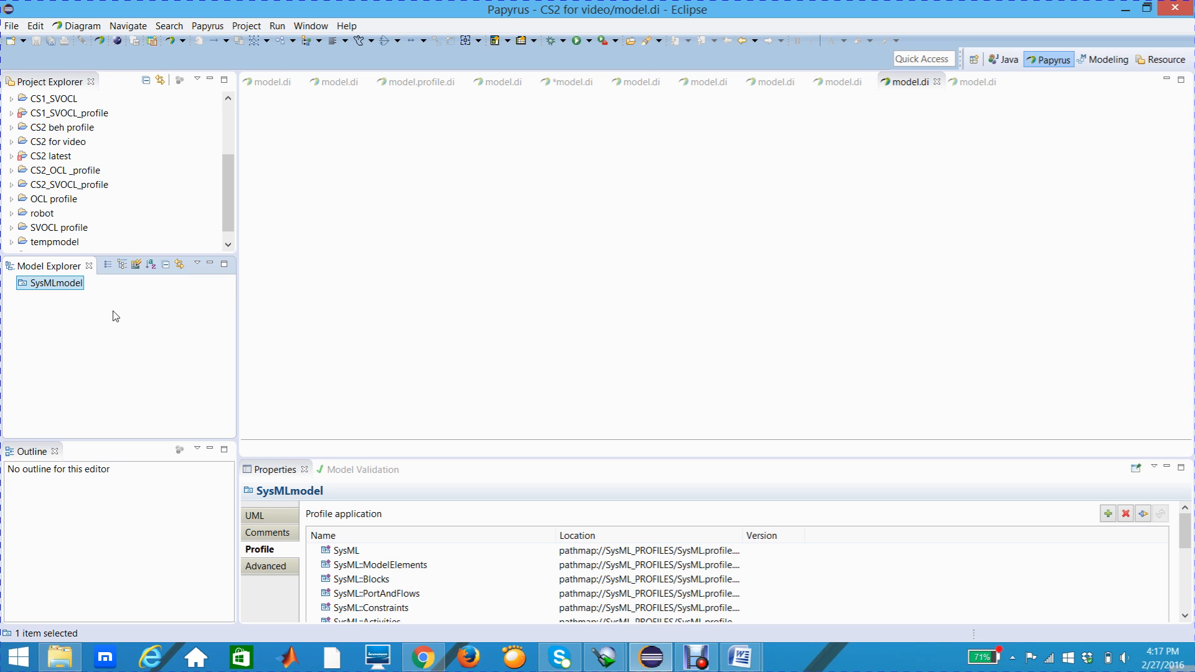
right_click(58, 288)
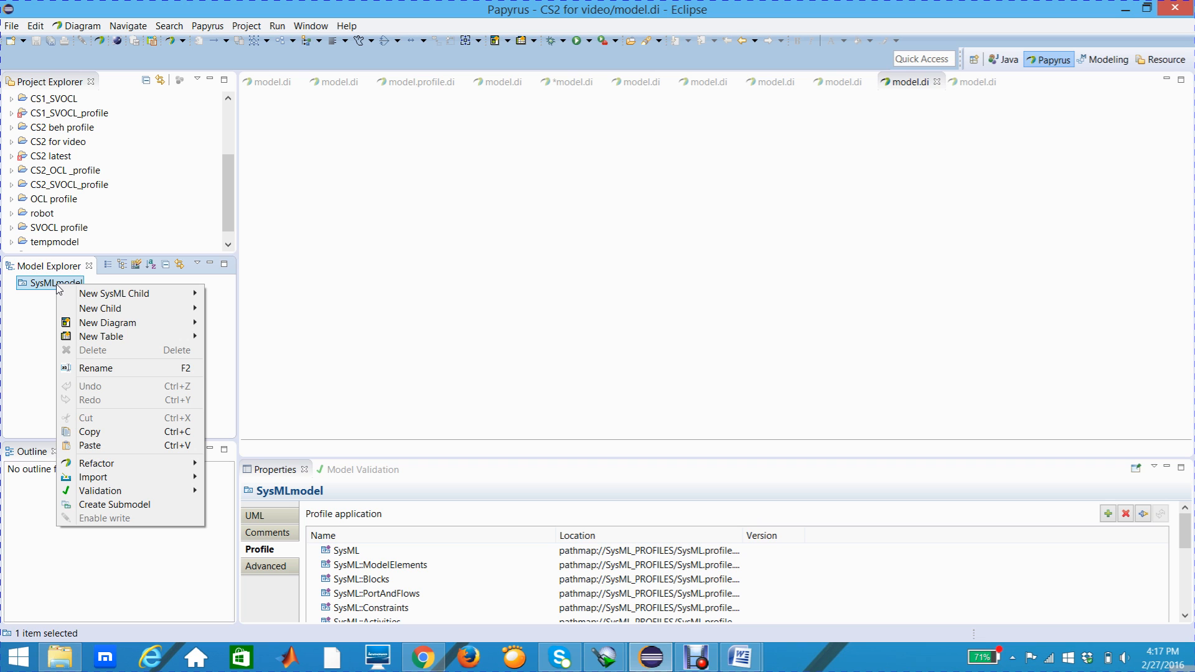
mouse_move(91, 325)
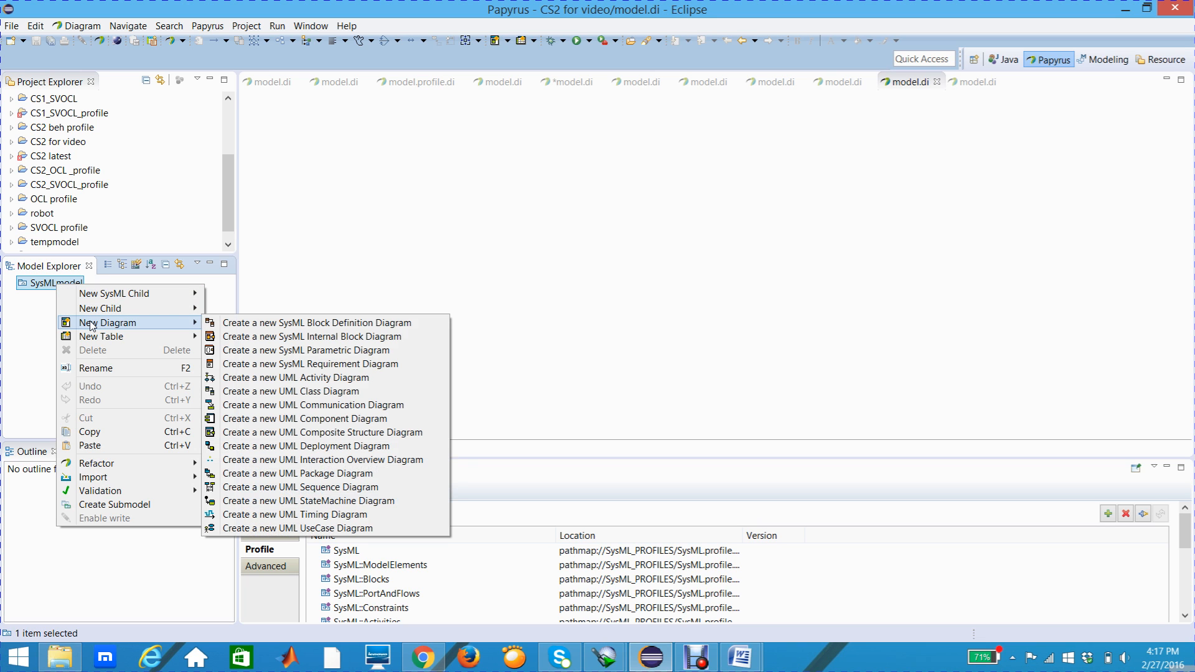
left_click(269, 324)
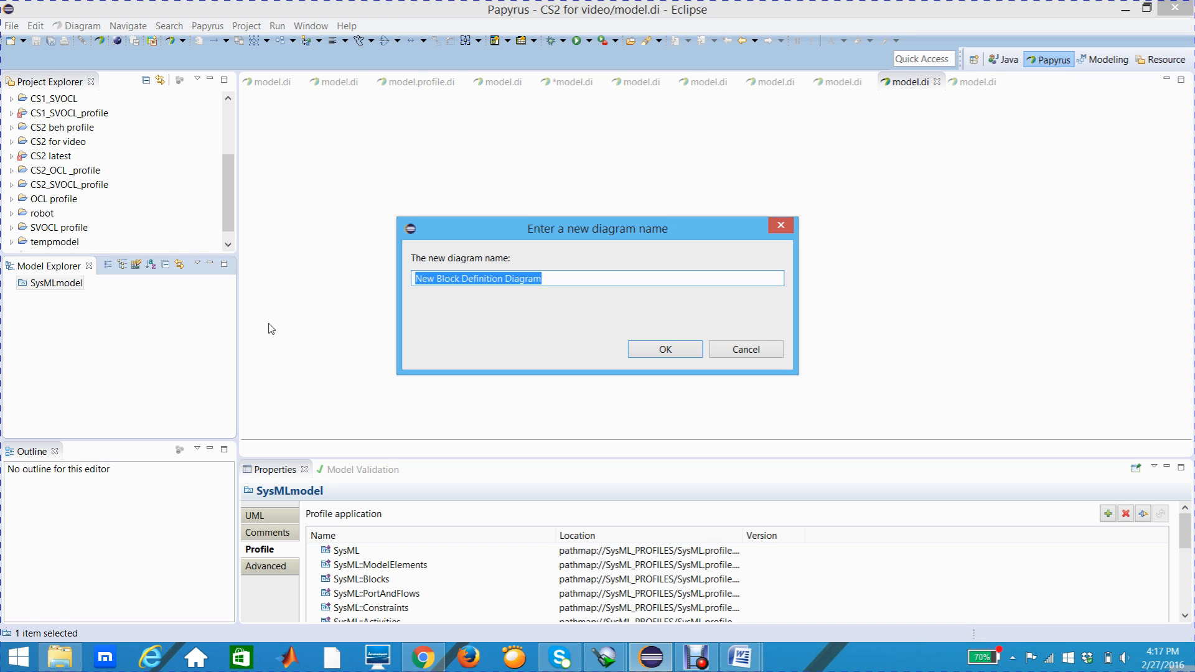
type("Struc")
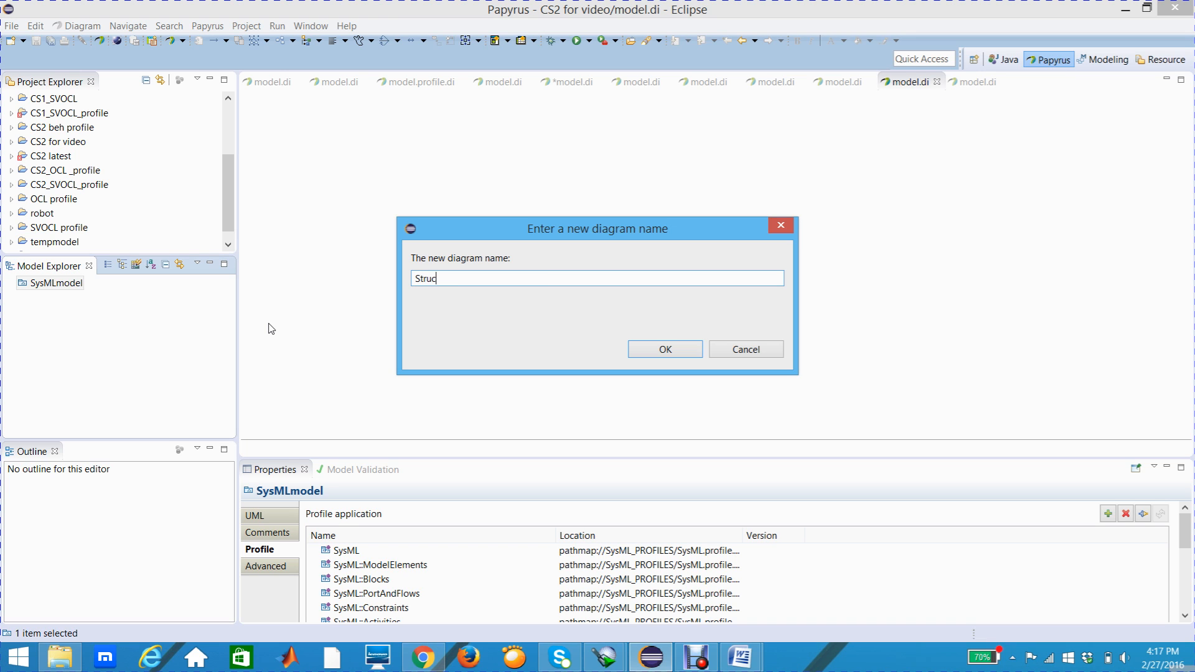
type("ture")
left_click(639, 347)
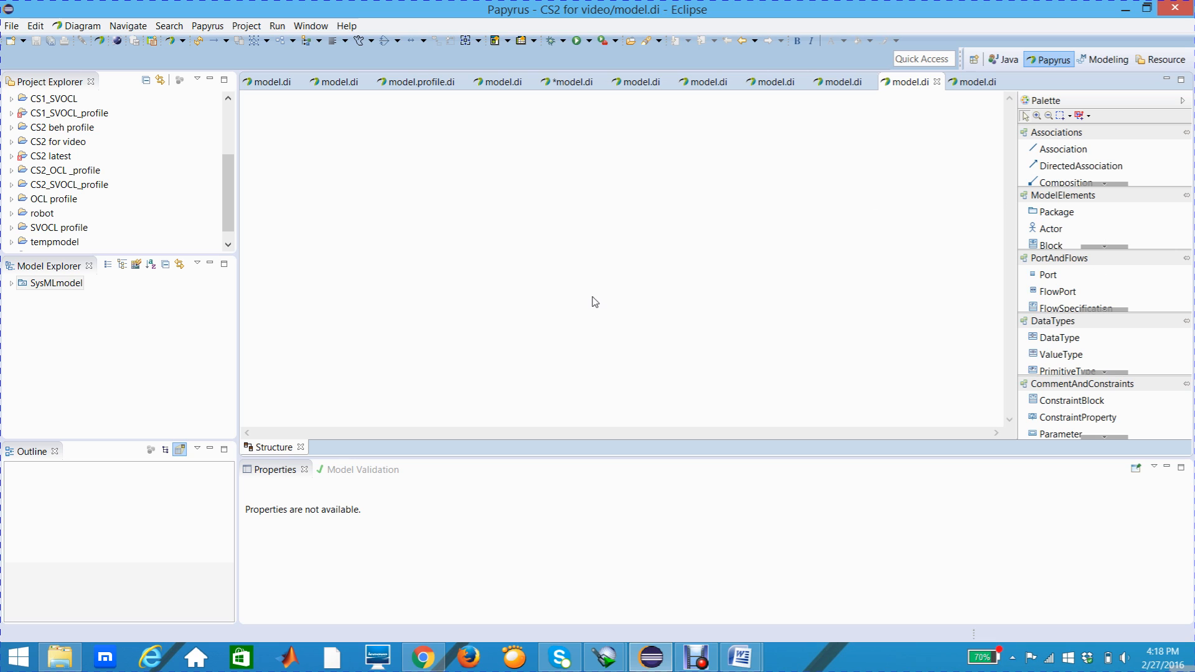
Step: Add a block named Arbiter Components to the Structure diagram and widen it to fit its full name
left_click(11, 285)
left_click(94, 300)
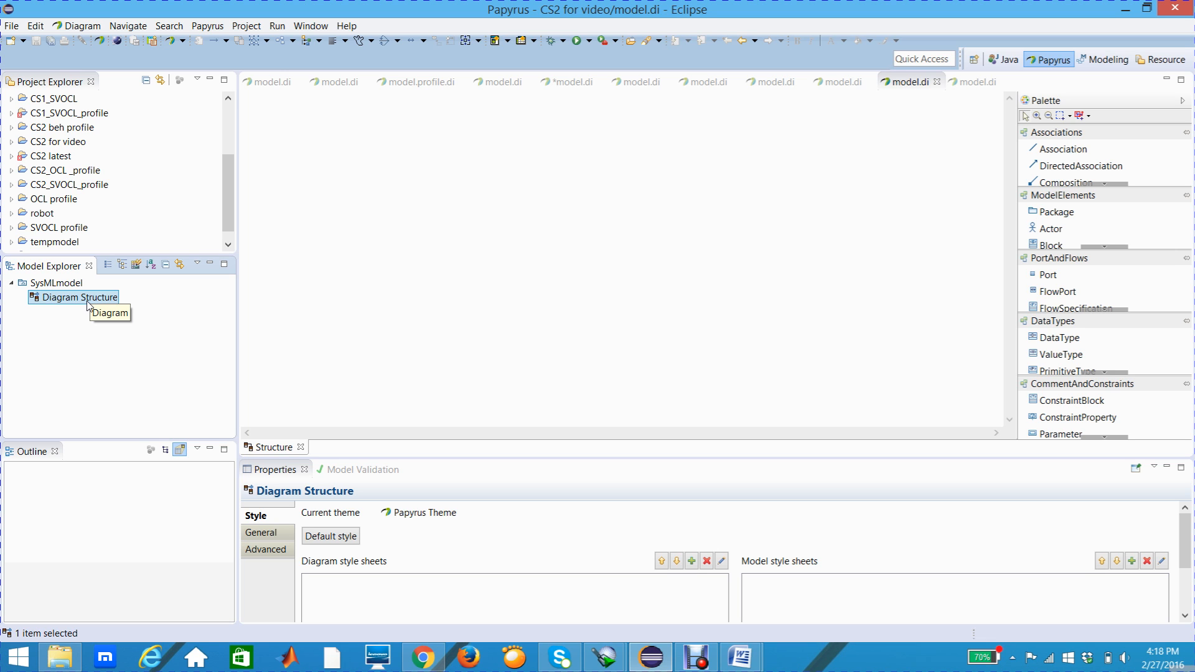
left_click(289, 286)
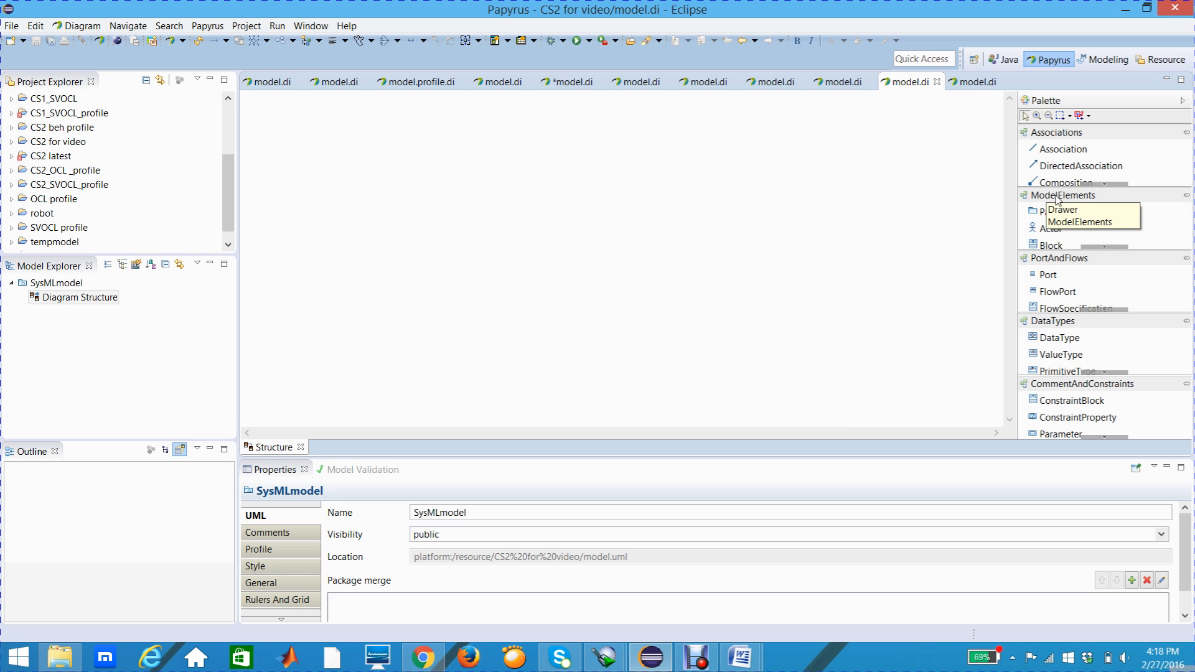
left_click(1058, 247)
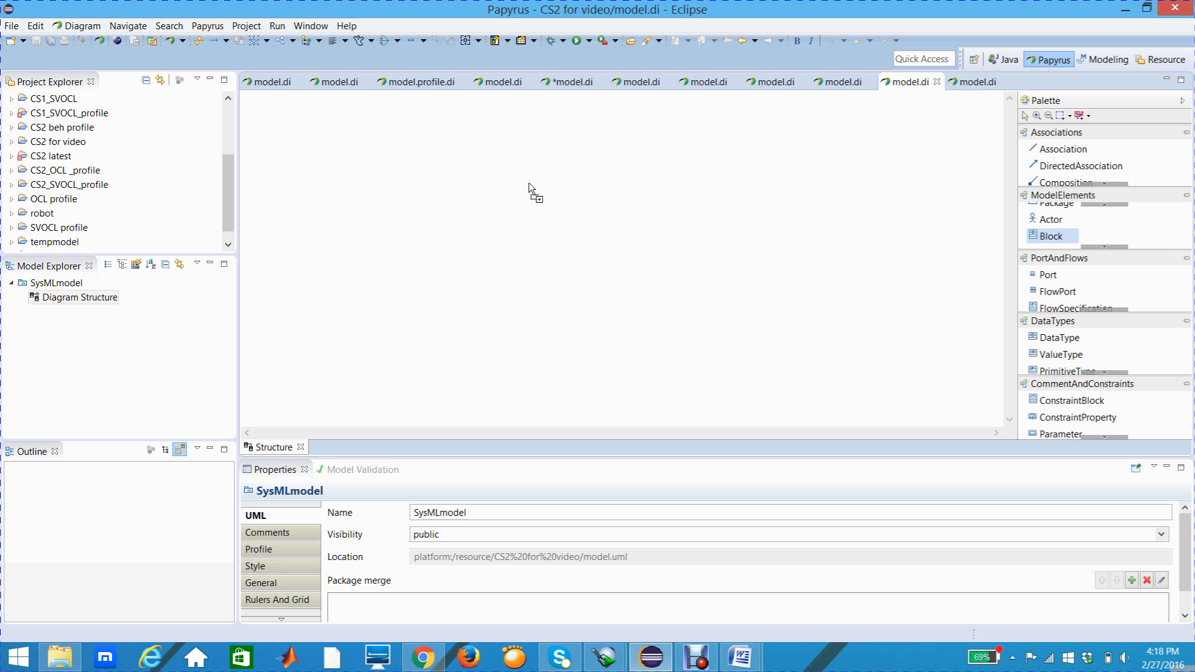
left_click(450, 154)
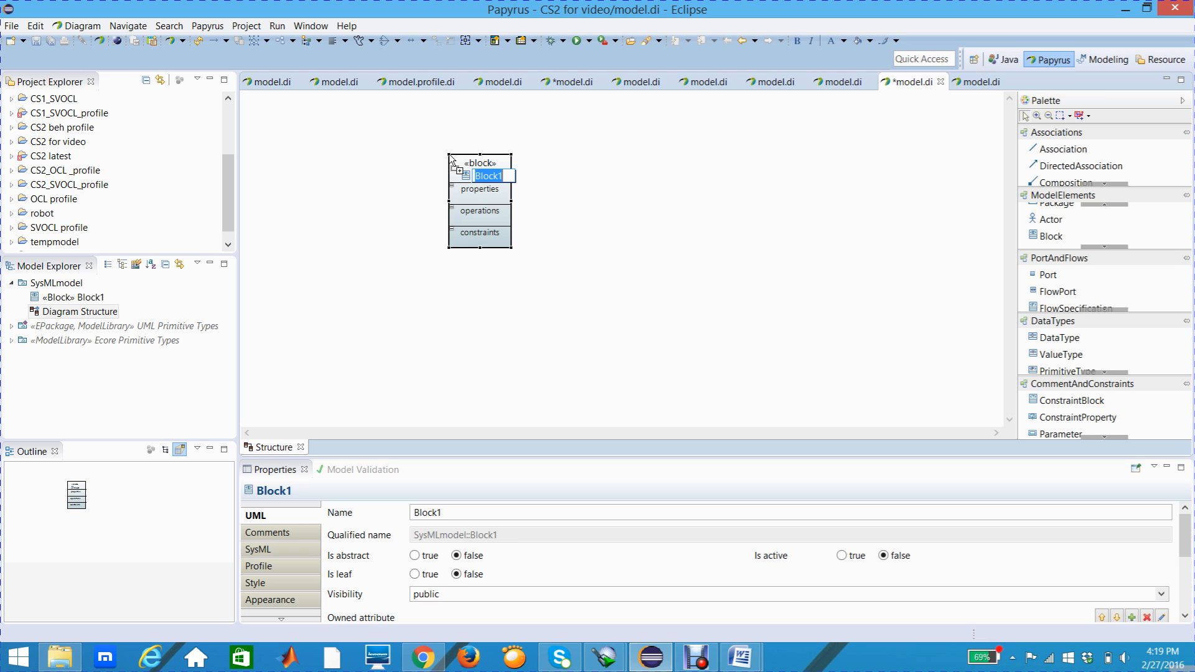
type("Arbiter Compo")
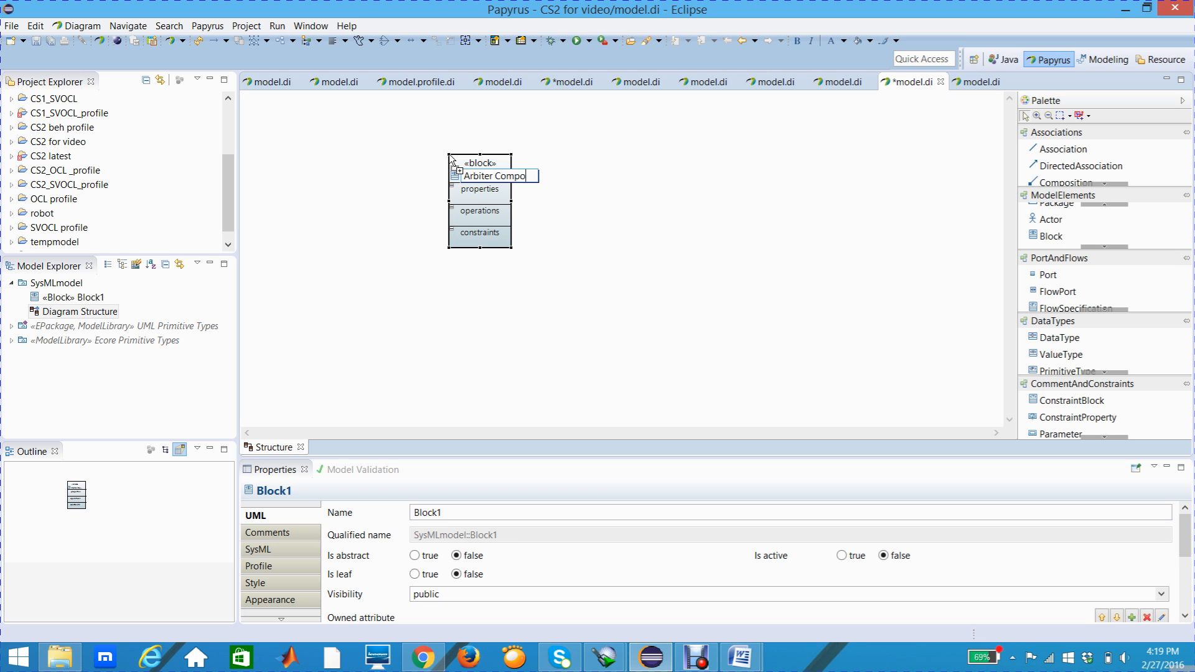
type("nents")
key("Return")
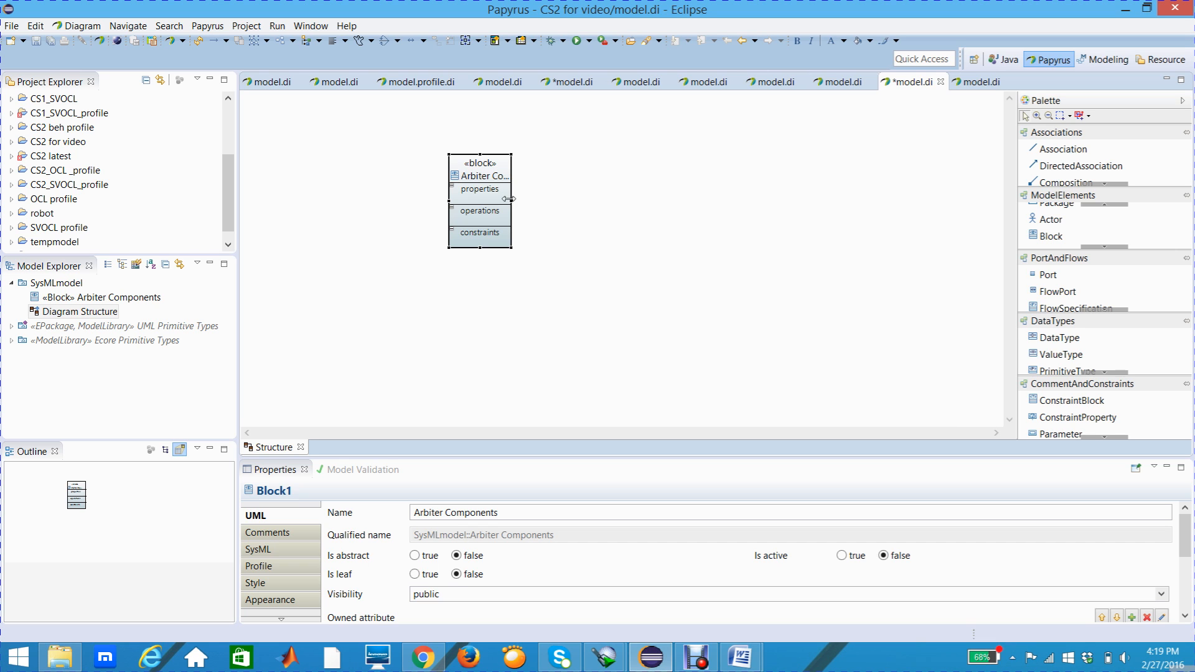
left_click_drag(511, 200, 539, 157)
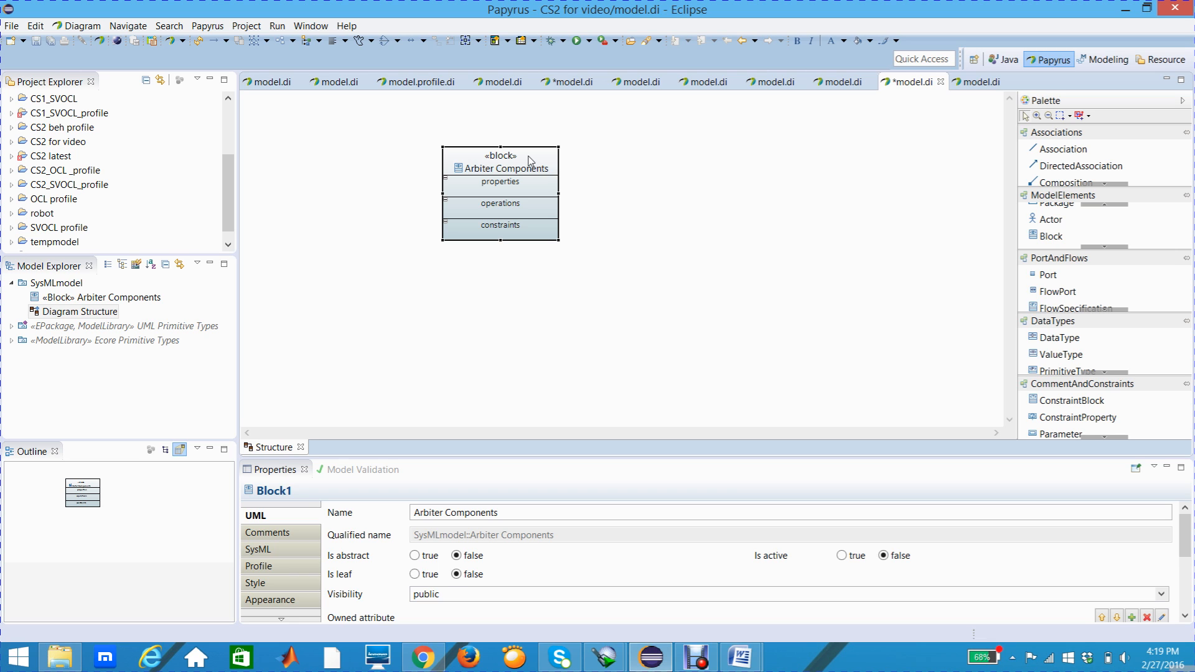
Step: Show only the flow ports compartment on the Arbiter Components block, hiding properties, operations and constraints
mouse_move(530, 160)
mouse_move(526, 231)
mouse_move(521, 197)
mouse_move(530, 232)
right_click(509, 191)
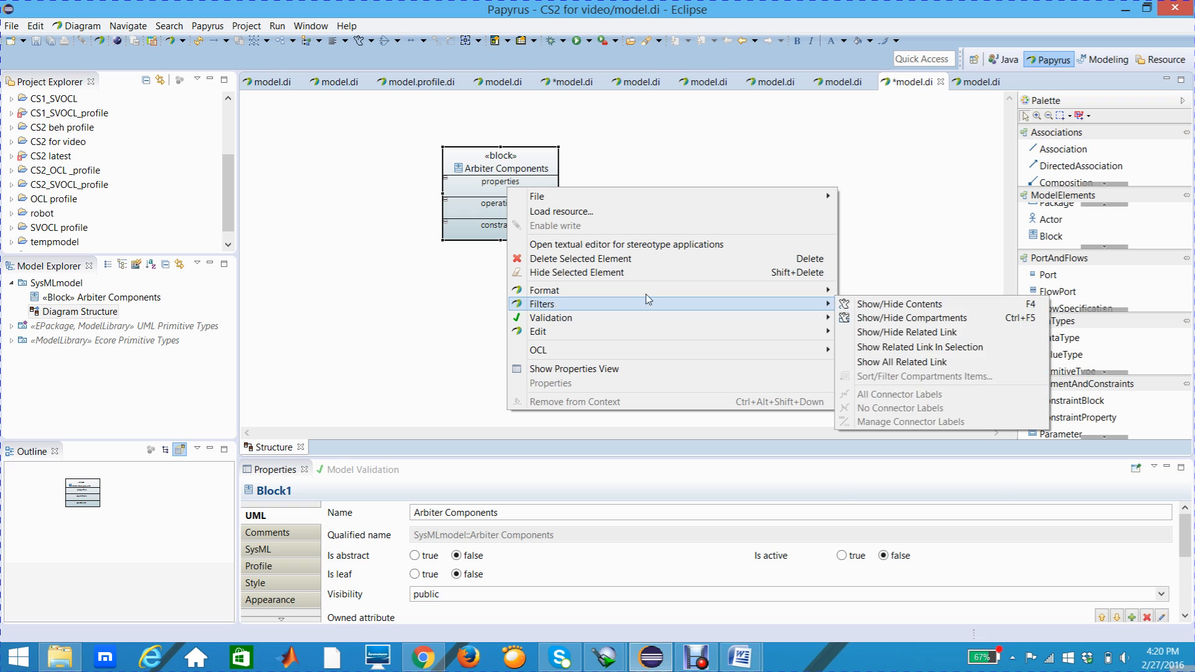
mouse_move(789, 305)
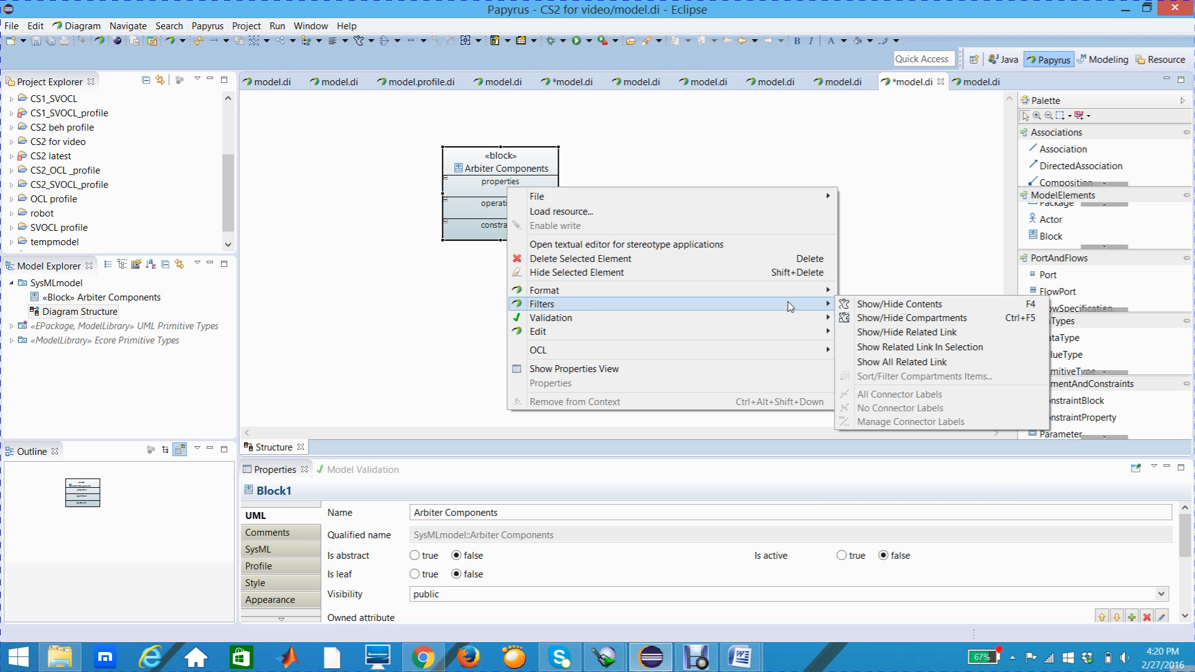
left_click(899, 318)
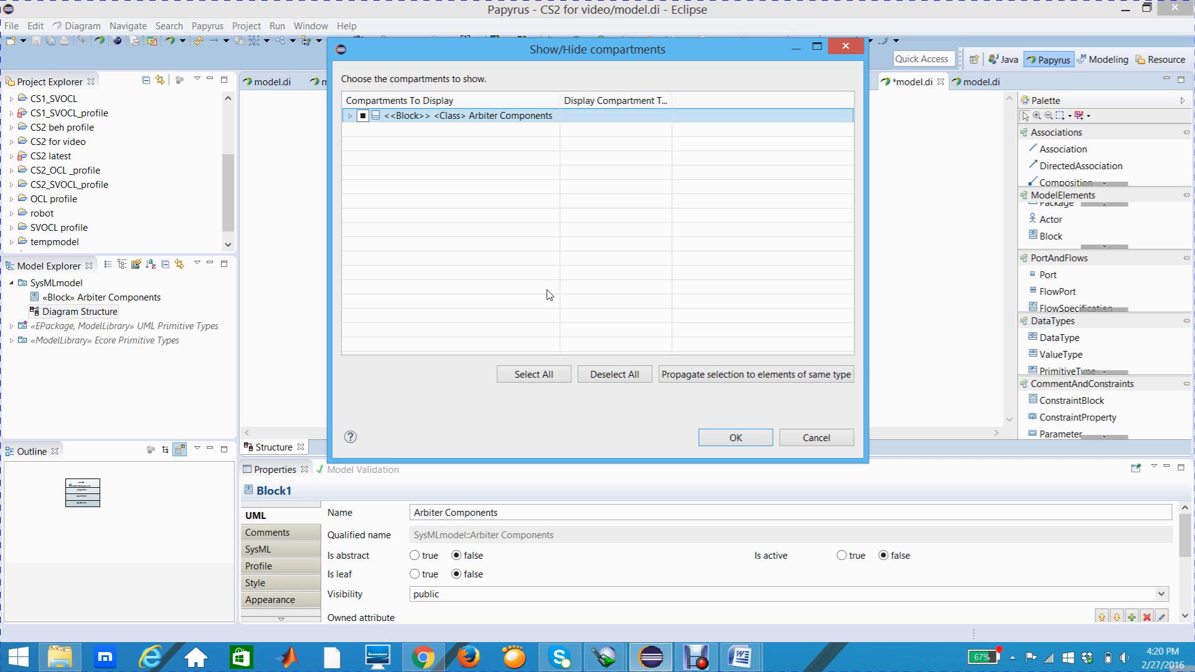
left_click(350, 117)
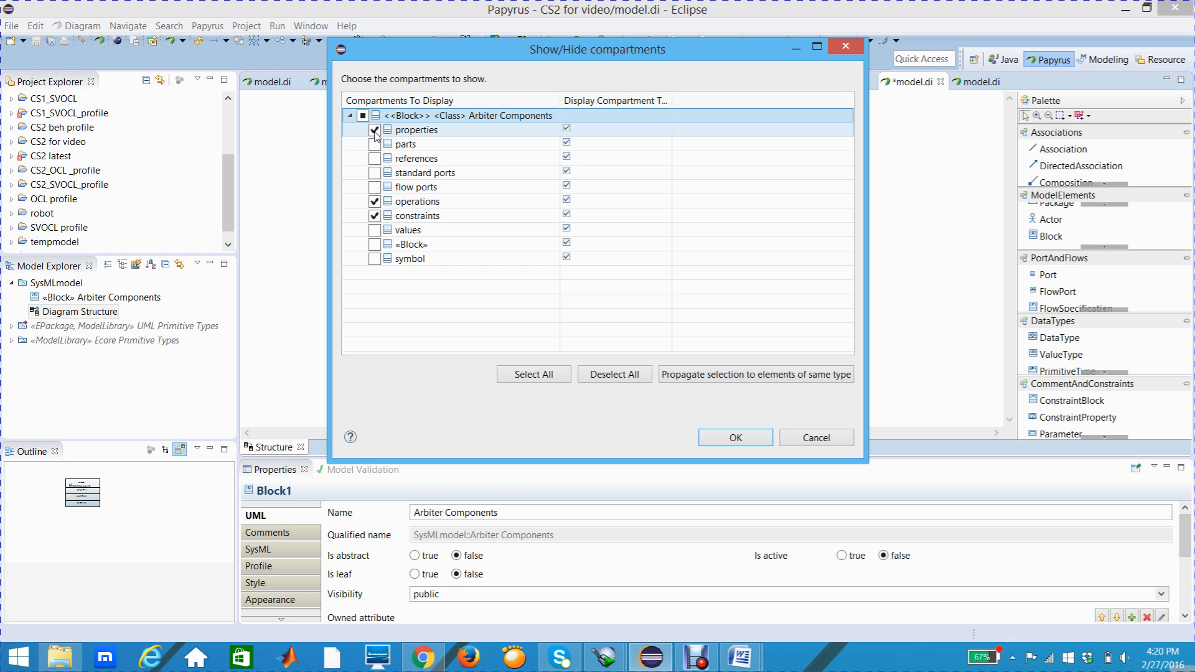
left_click(374, 130)
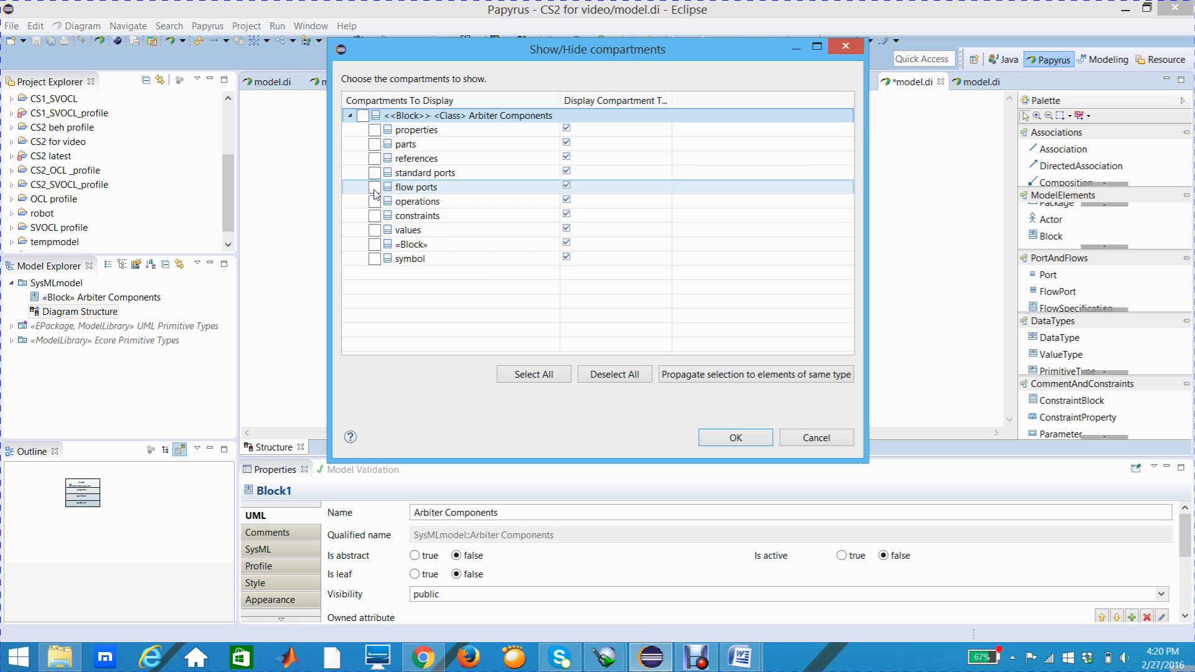
left_click(375, 187)
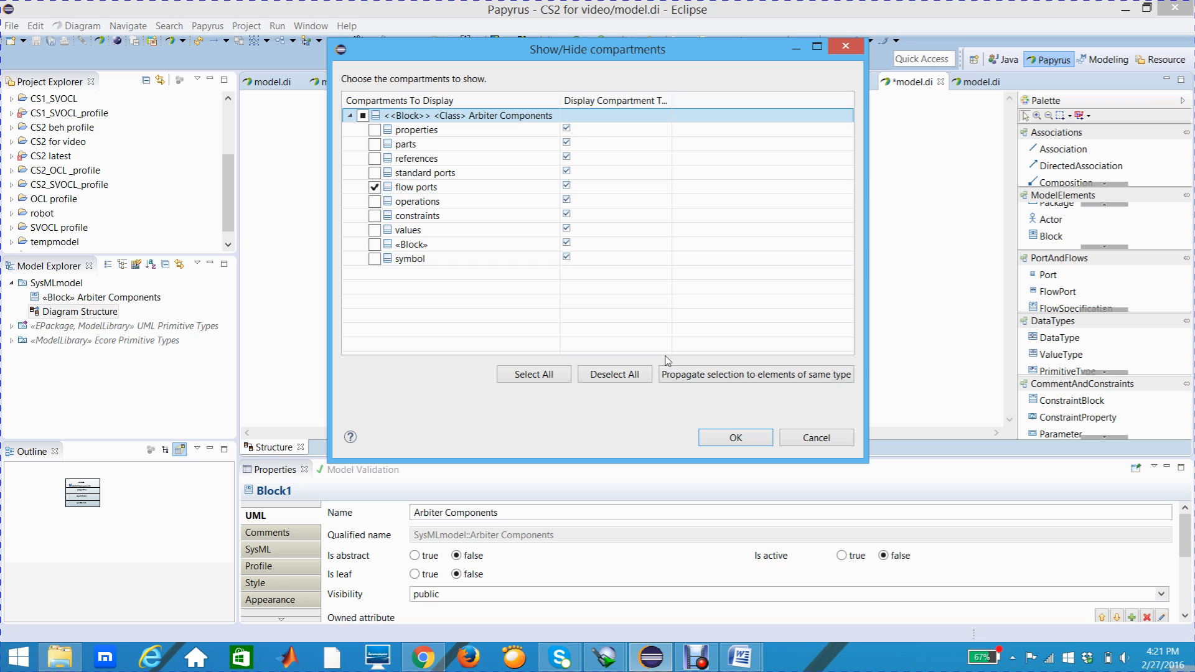
left_click(708, 437)
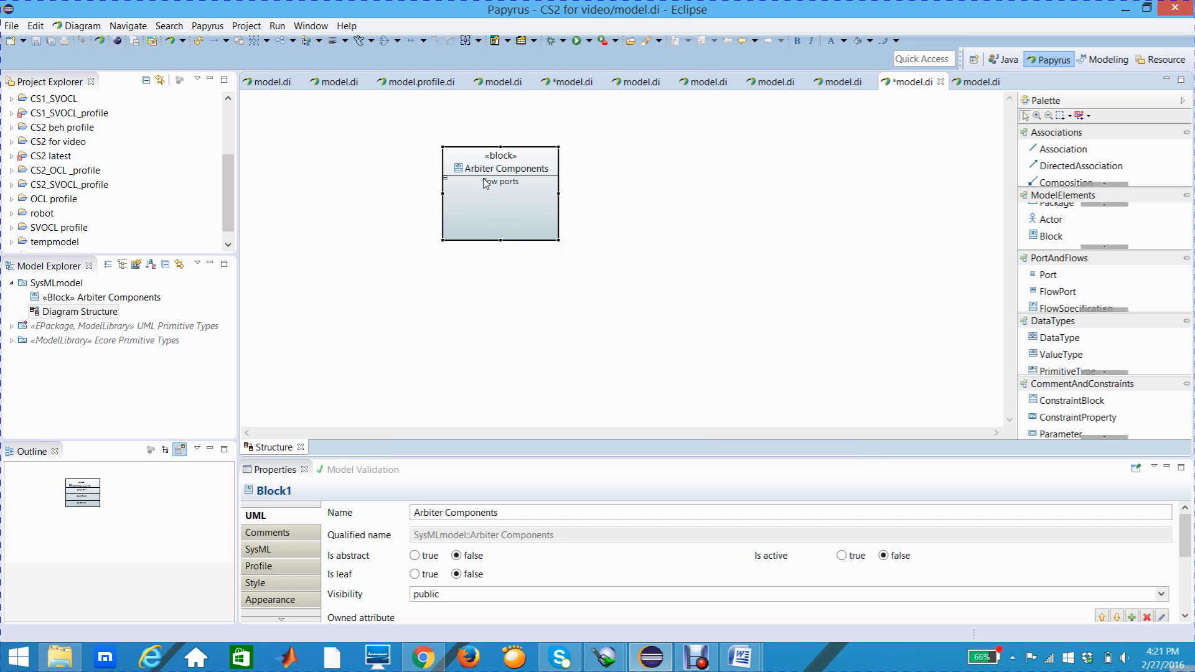
Step: Enlarge the Arbiter Components block in height and width to make room for its flow ports
left_click_drag(501, 241, 500, 282)
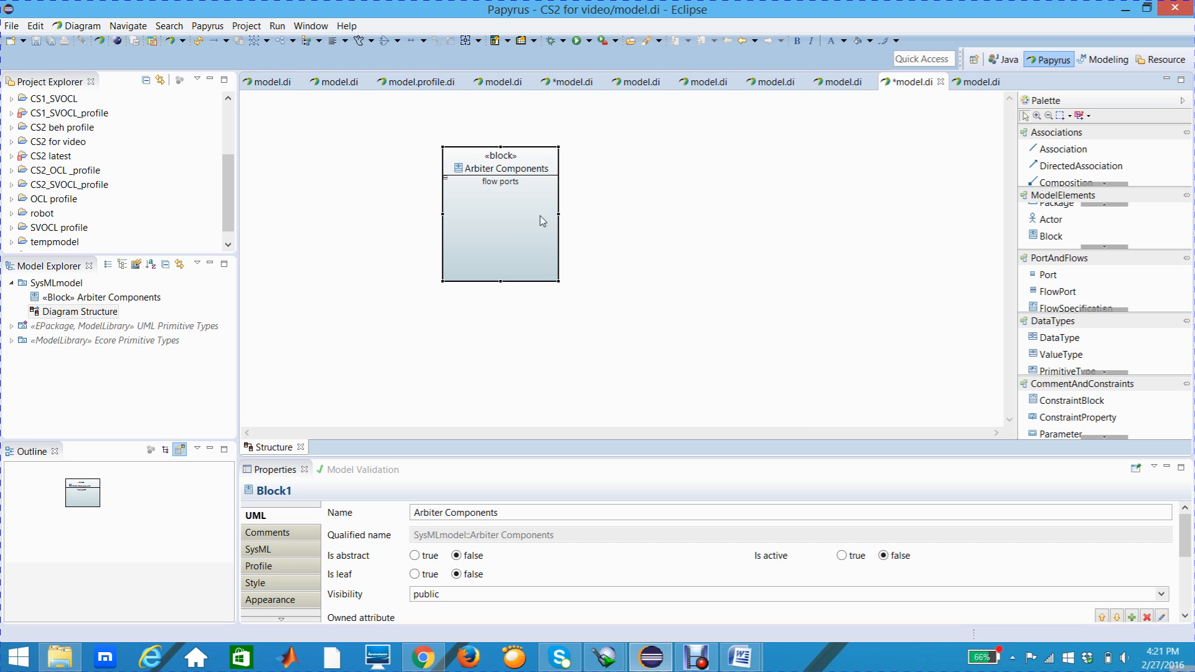
left_click_drag(560, 215, 569, 216)
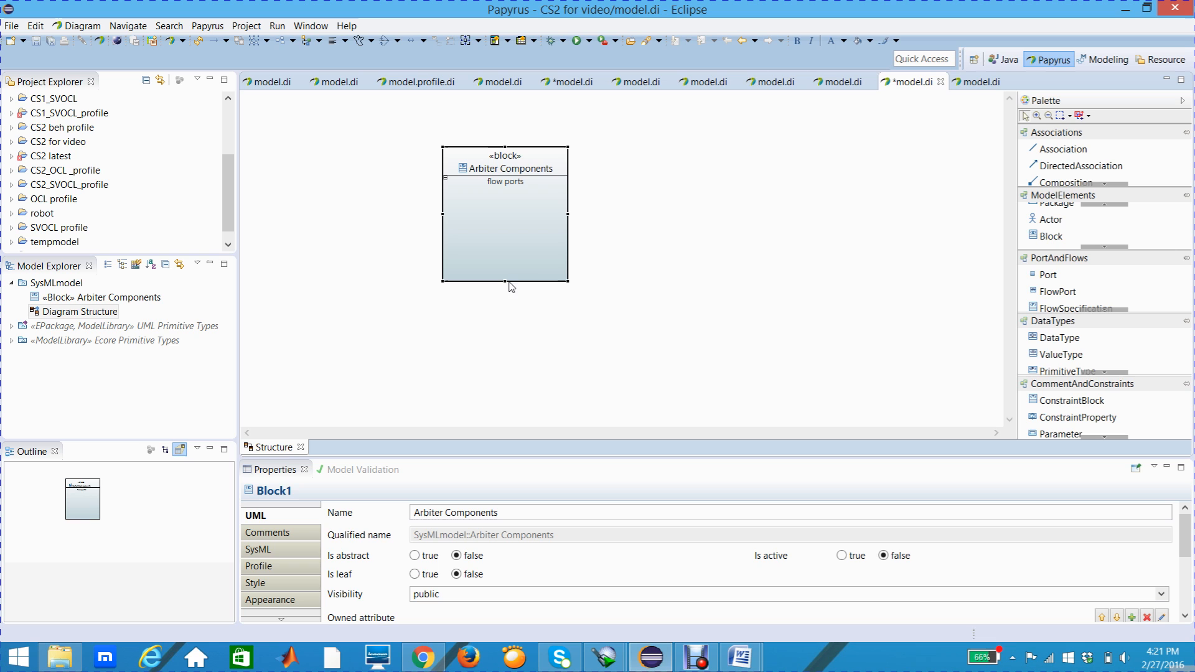
left_click_drag(505, 281, 505, 319)
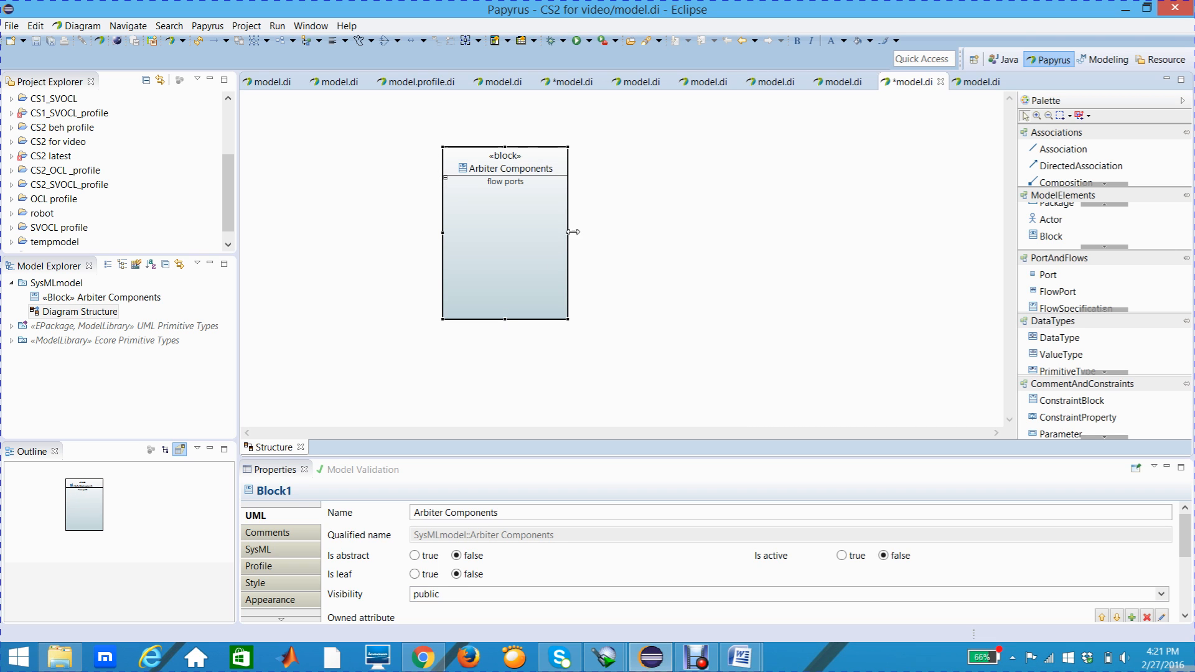
left_click_drag(568, 234, 586, 234)
Step: Add a FlowPort to the flow ports compartment of Arbiter Components and name it clk
mouse_move(561, 235)
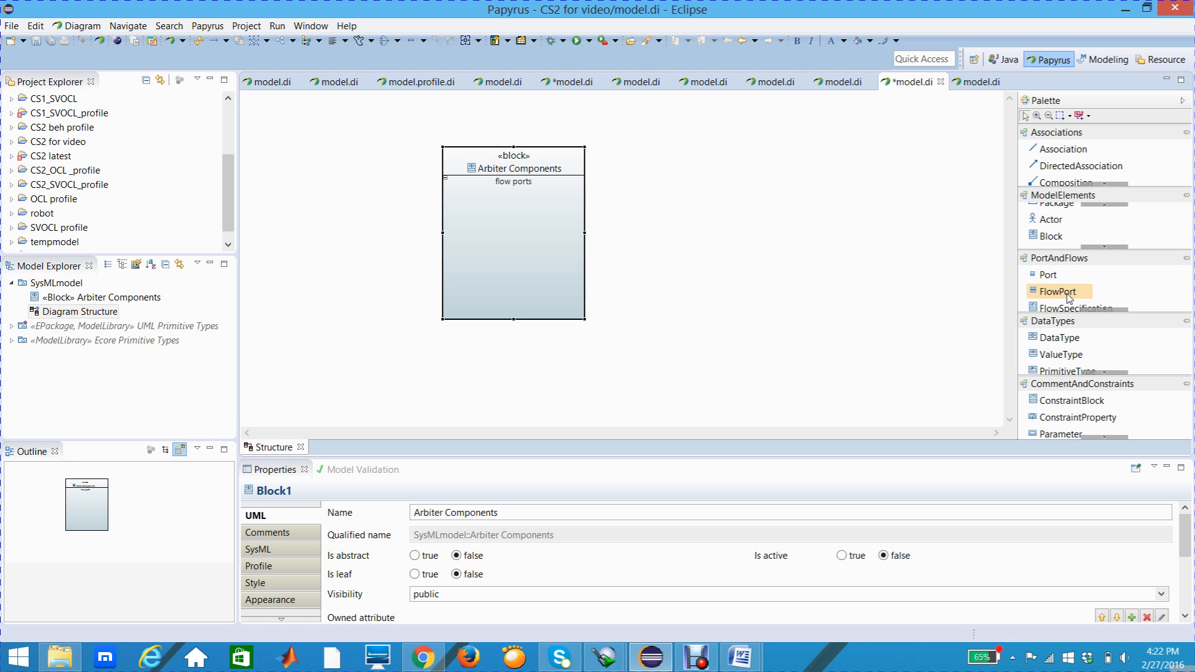
left_click(1068, 297)
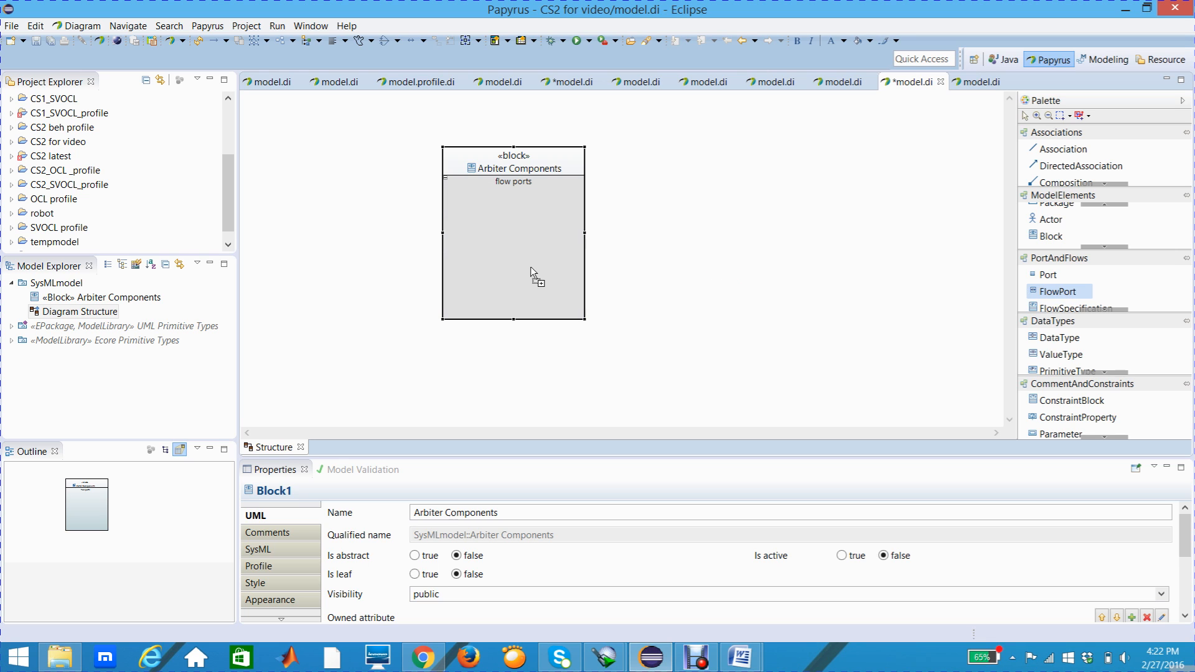
left_click(485, 214)
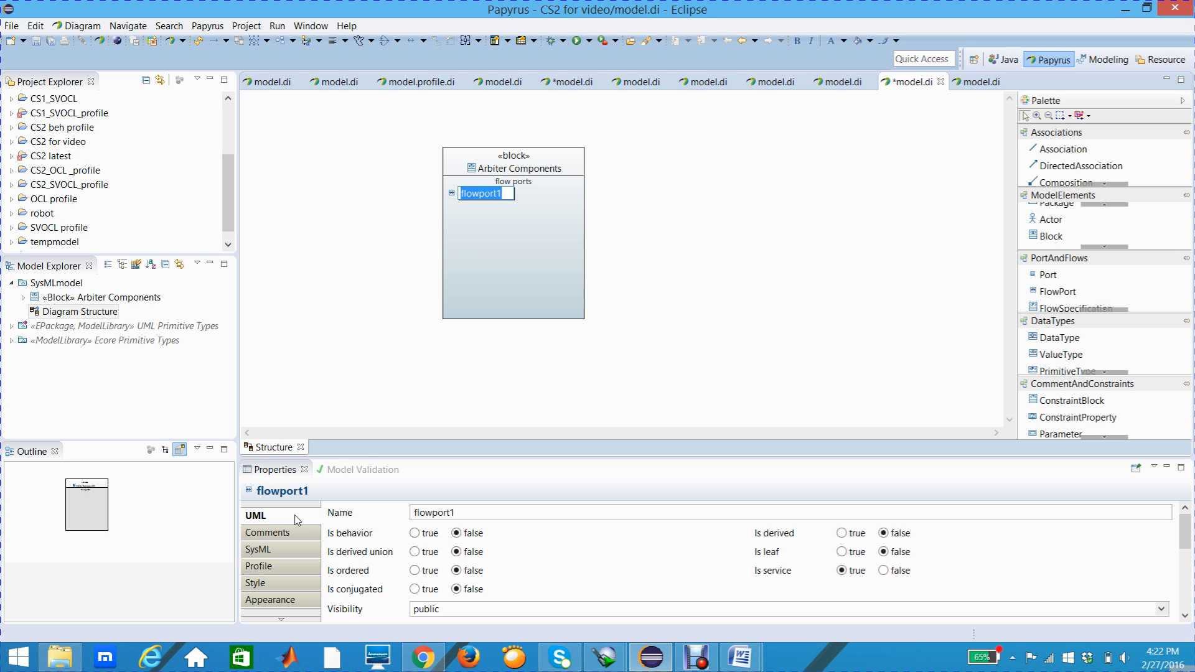
key("Return")
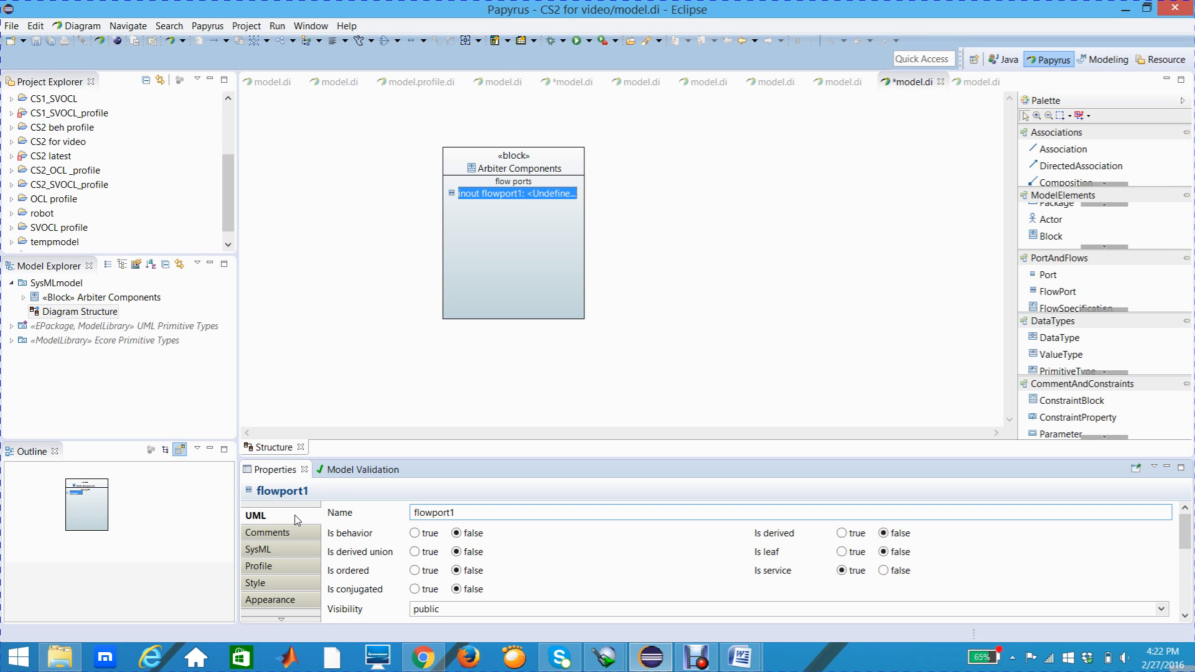
left_click_drag(453, 513, 414, 515)
type("clk")
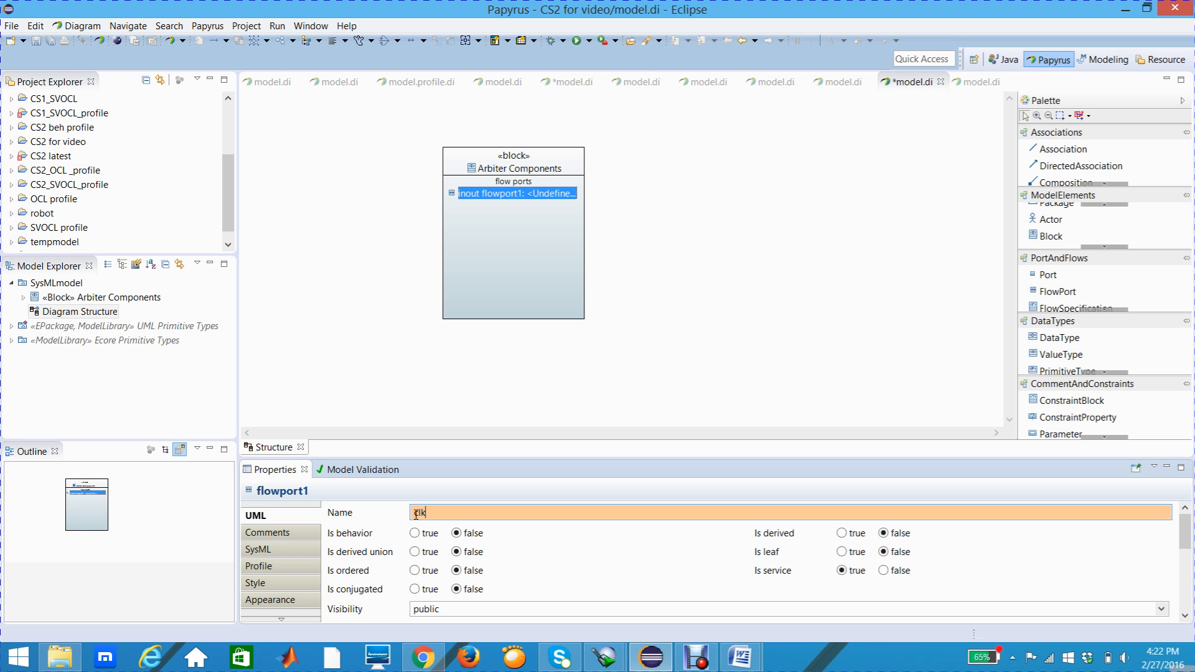
key("Return")
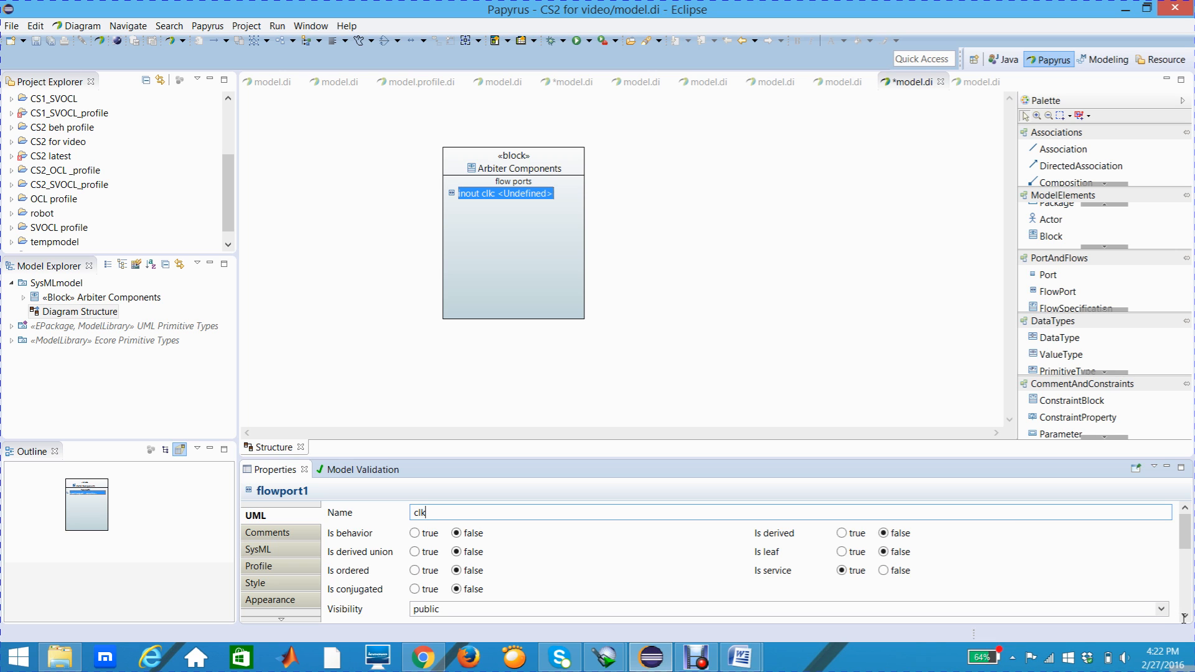
scroll(1184, 616, "down", 1)
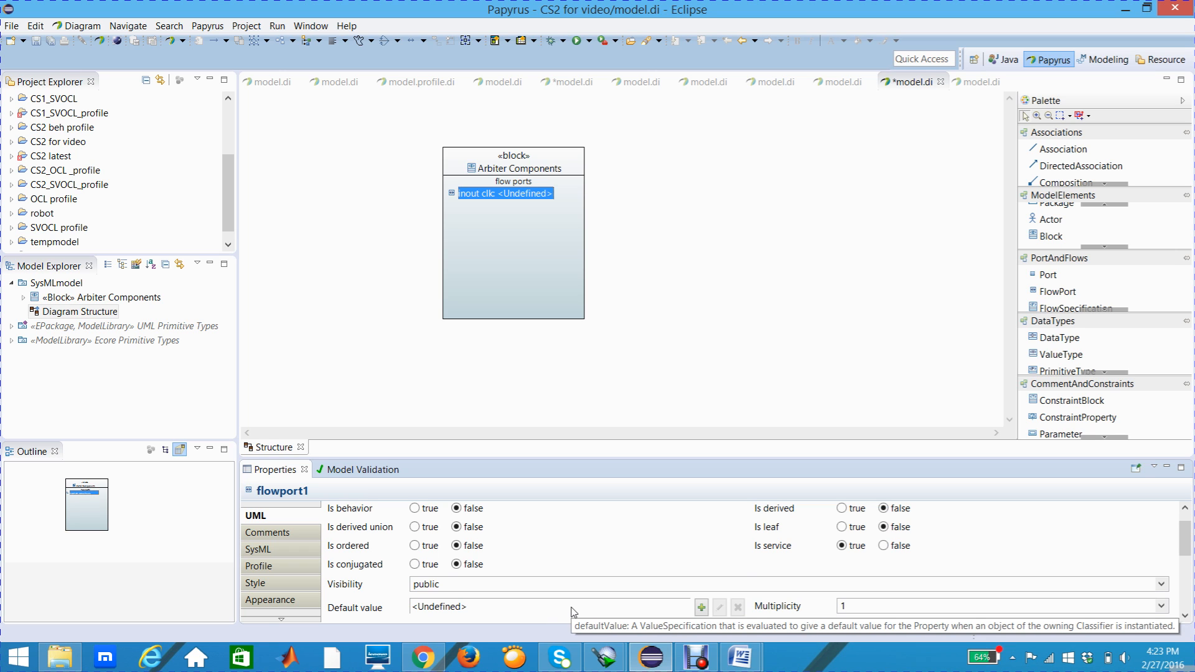
left_click(1186, 616)
left_click(1186, 616)
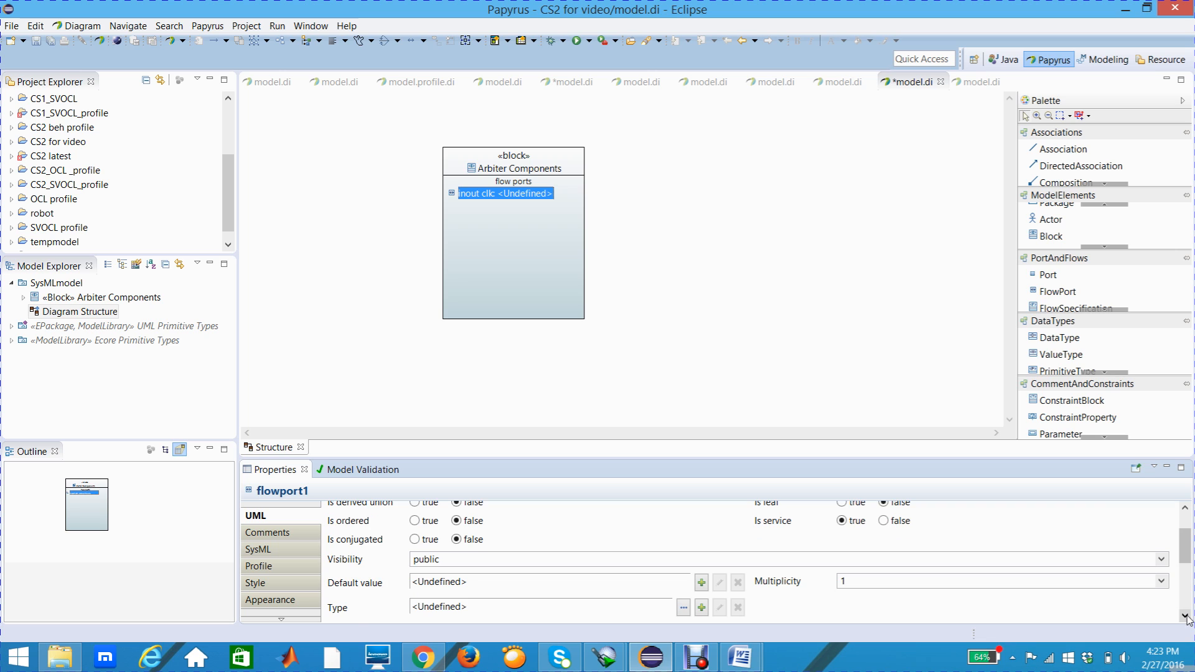
left_click(1186, 617)
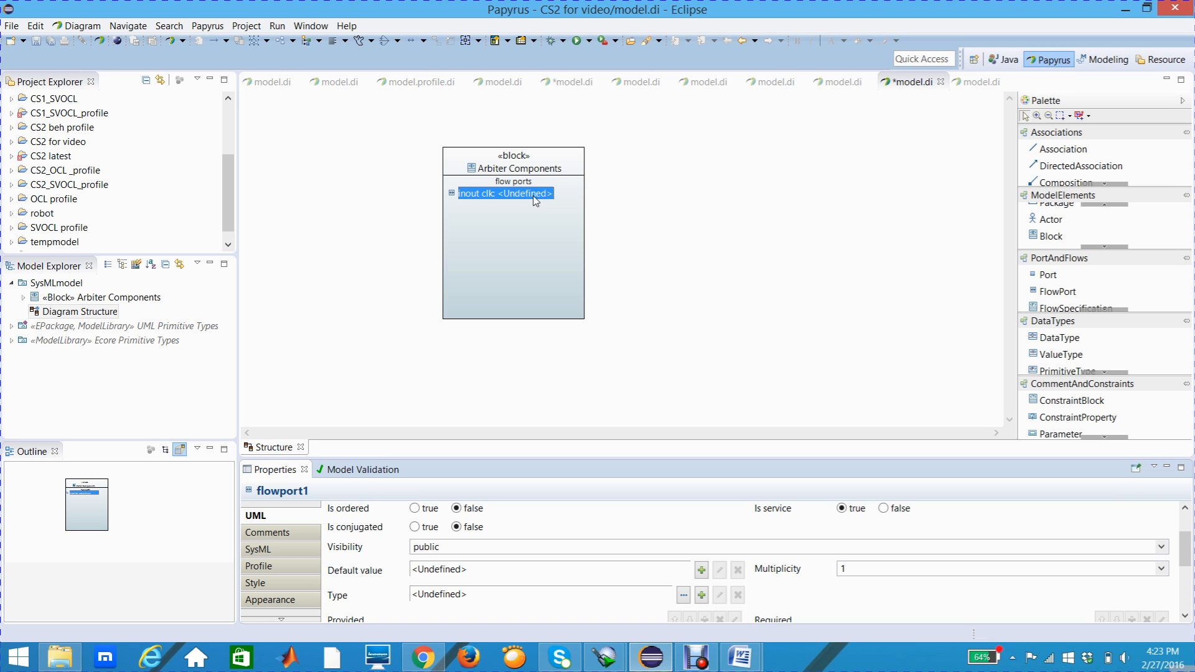
Step: Add a Signal element named Signal to the diagram, below and to the right of the Arbiter Components block, and widen it slightly
left_click(1103, 325)
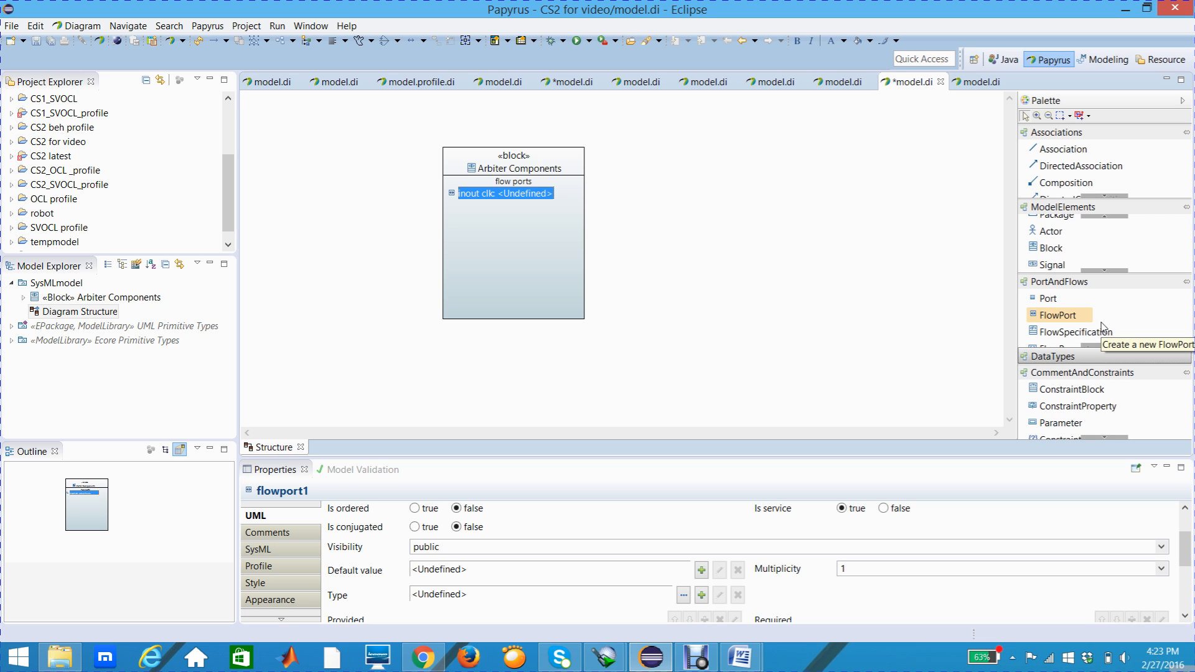
left_click(1103, 364)
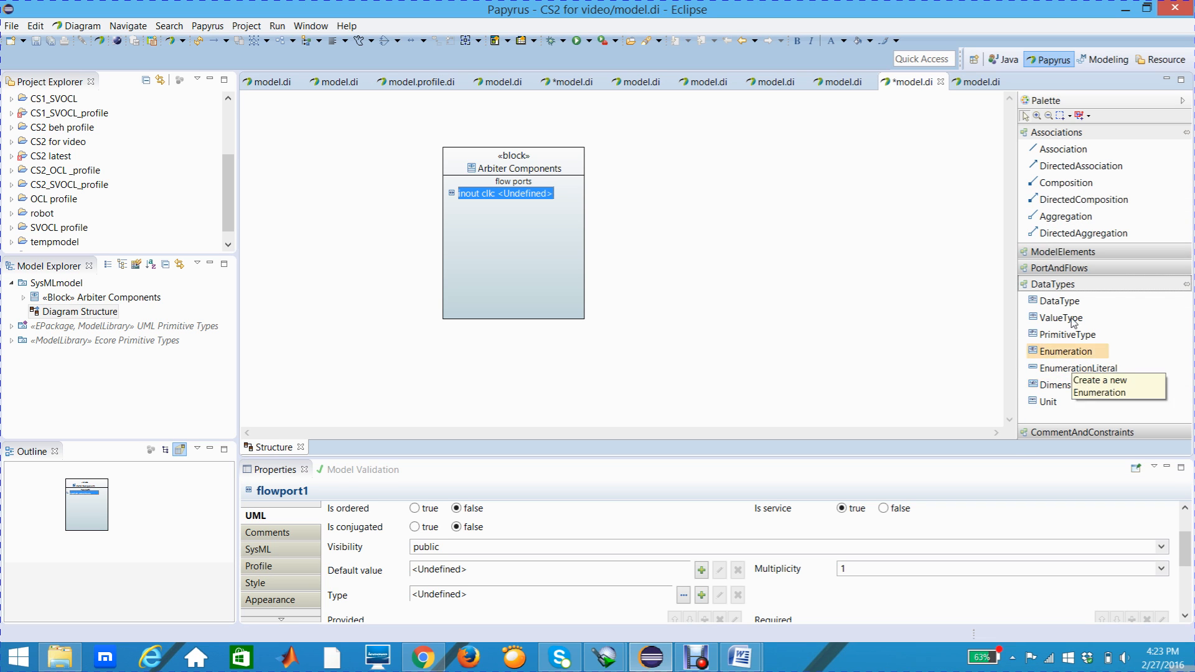
left_click(1072, 252)
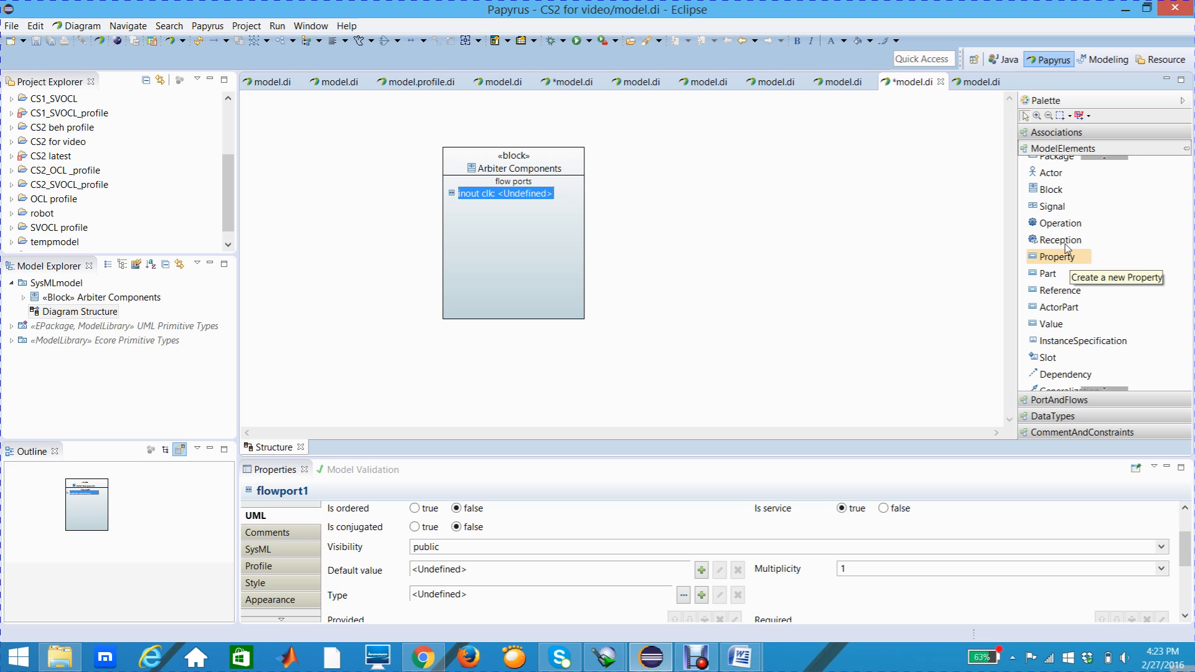
left_click(1053, 212)
left_click(698, 312)
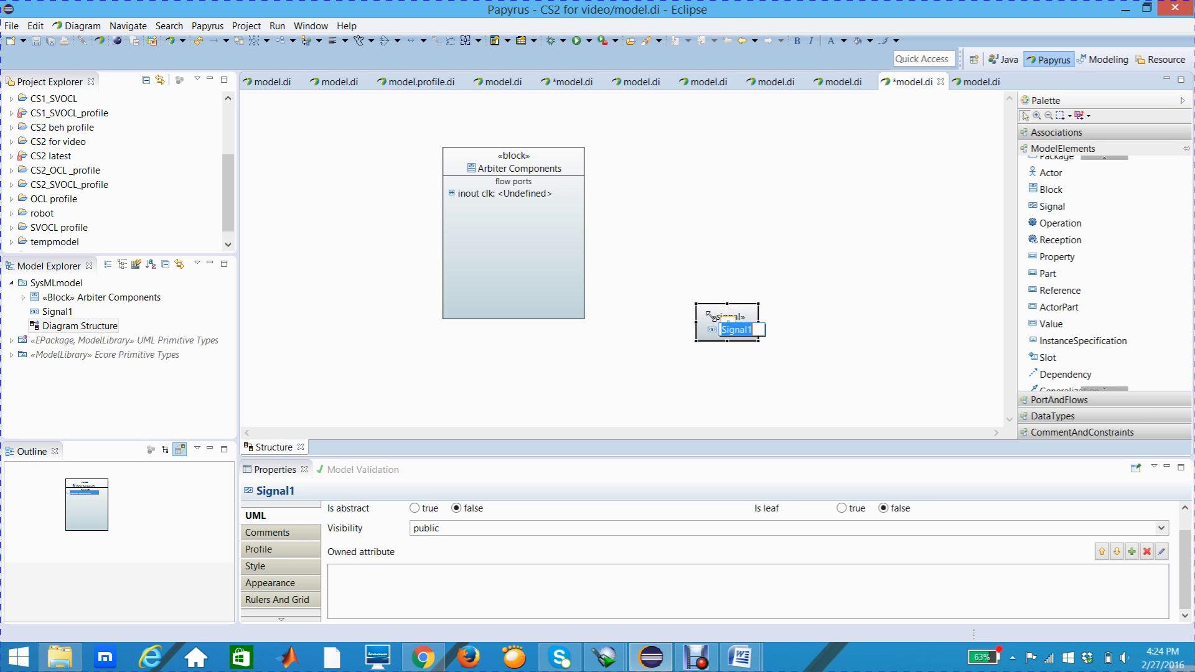
type("Signal")
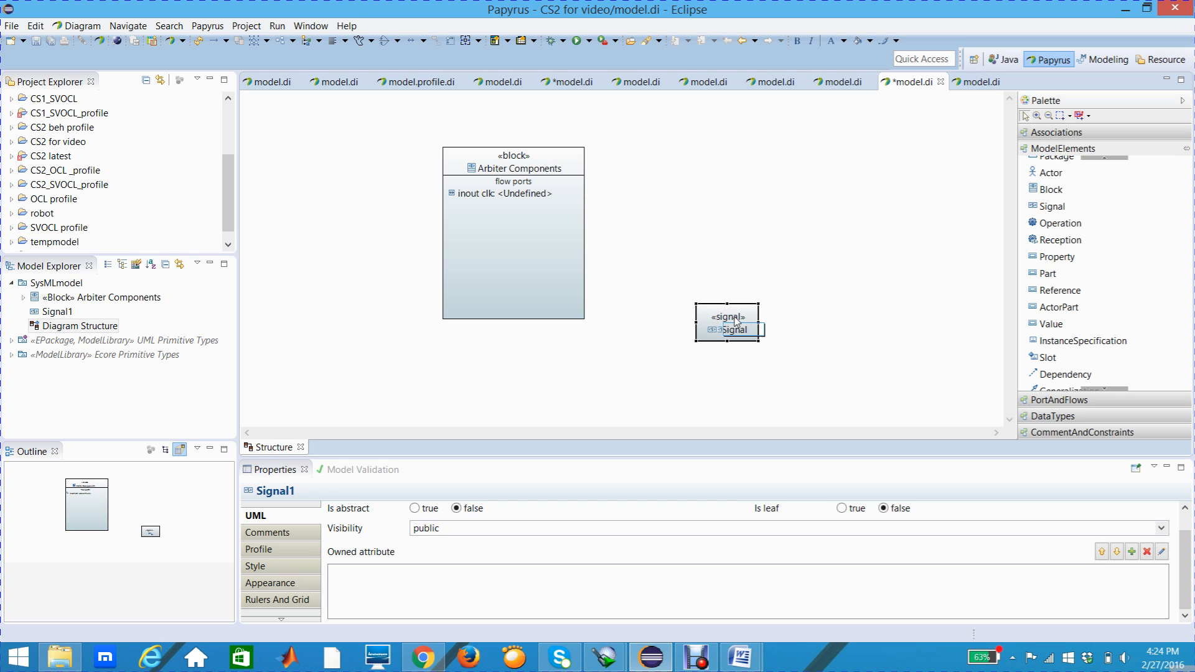
key("Return")
left_click_drag(759, 321, 787, 315)
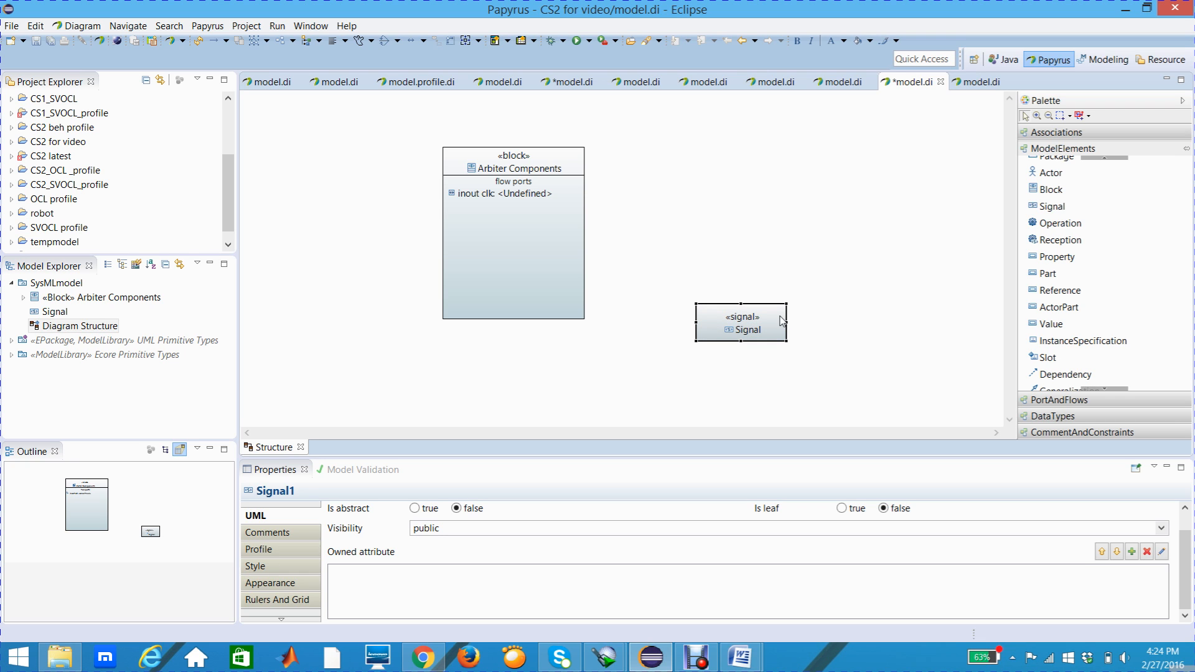
mouse_move(783, 322)
Step: Set the type of the clk flow port to the Signal element from SysMLmodel
left_click(503, 195)
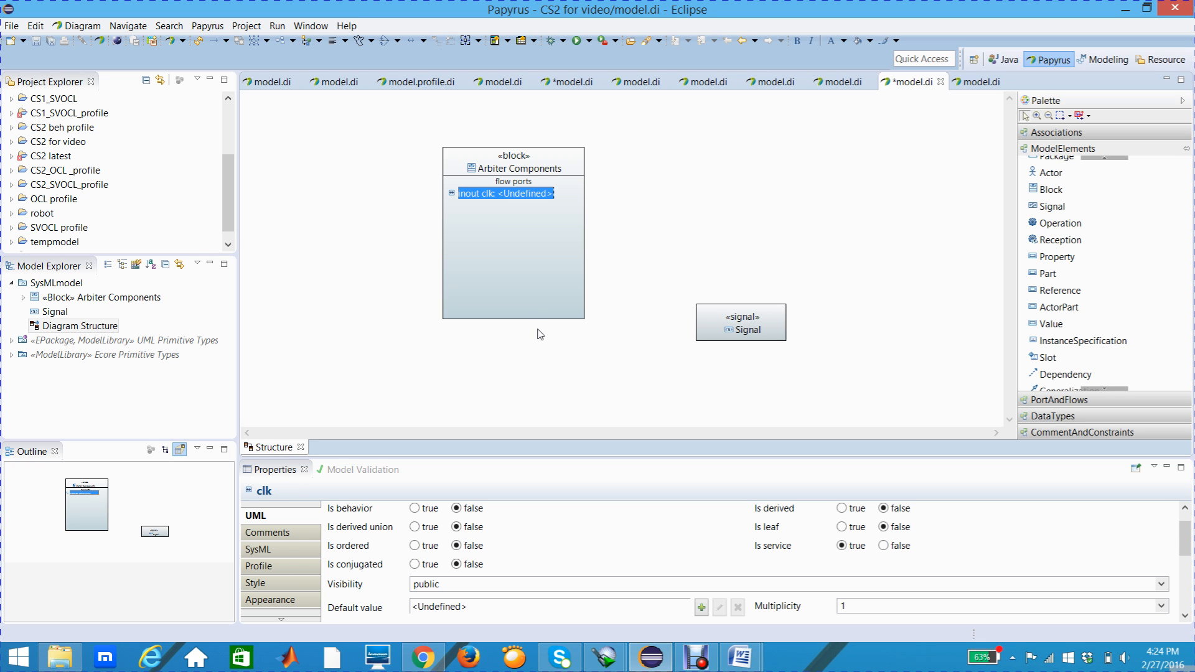
left_click(503, 194)
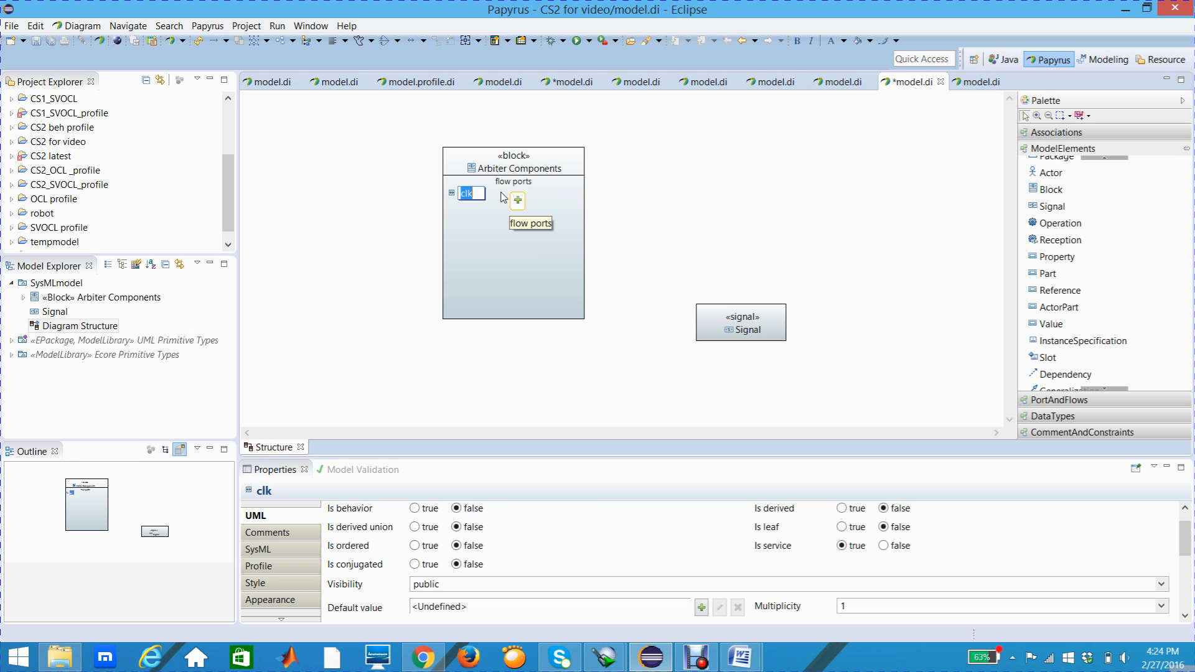
left_click(488, 219)
left_click(477, 195)
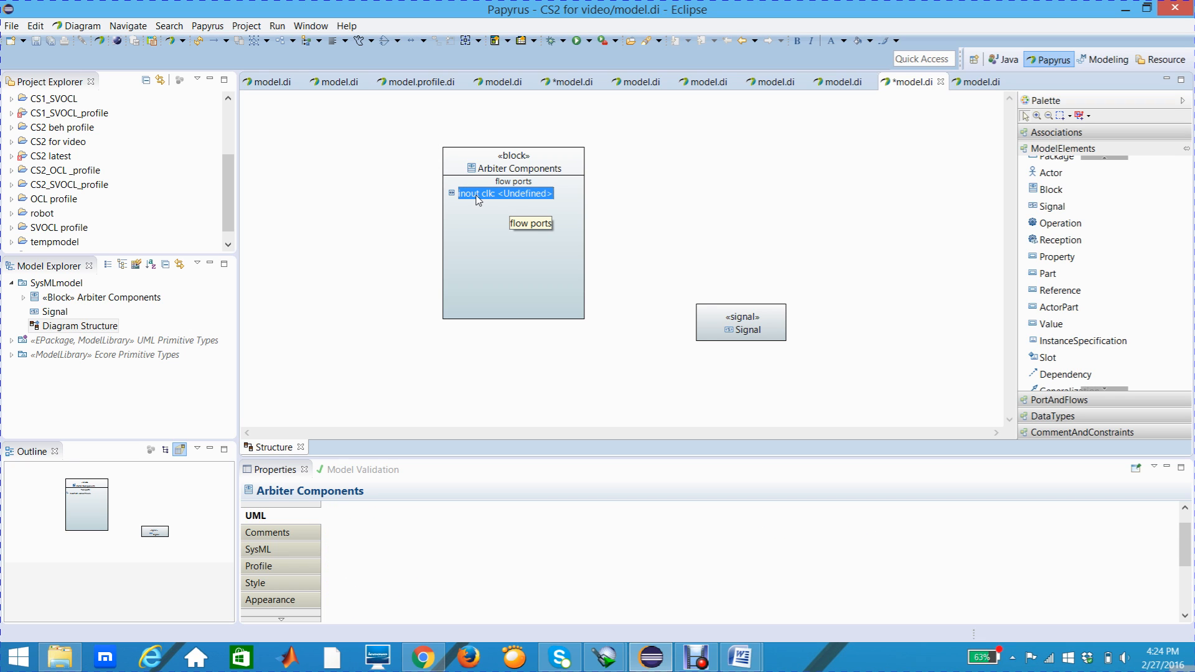
left_click(302, 519)
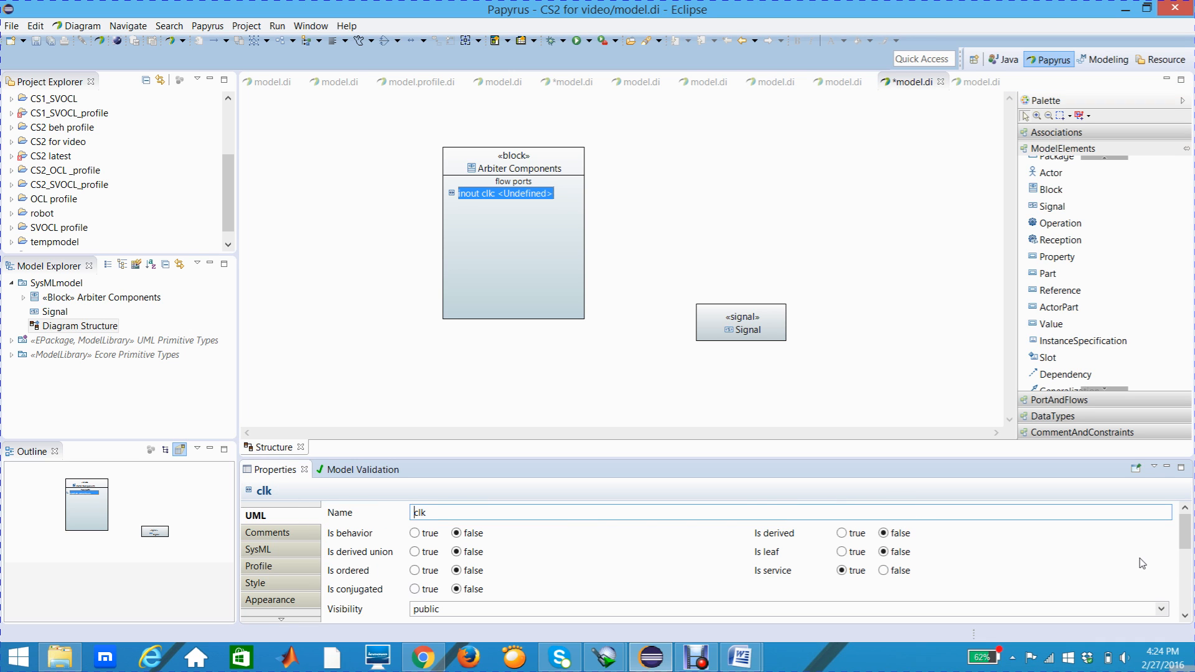
left_click(1184, 616)
left_click(1184, 617)
left_click(1184, 617)
left_click(1184, 617)
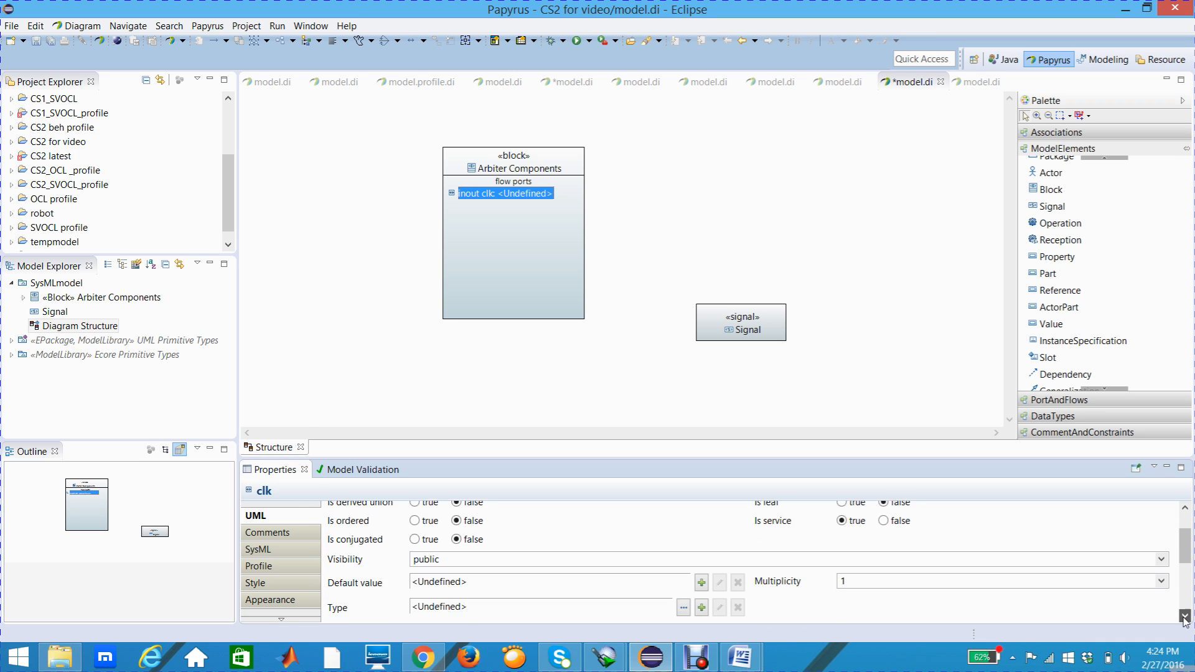
left_click(1184, 617)
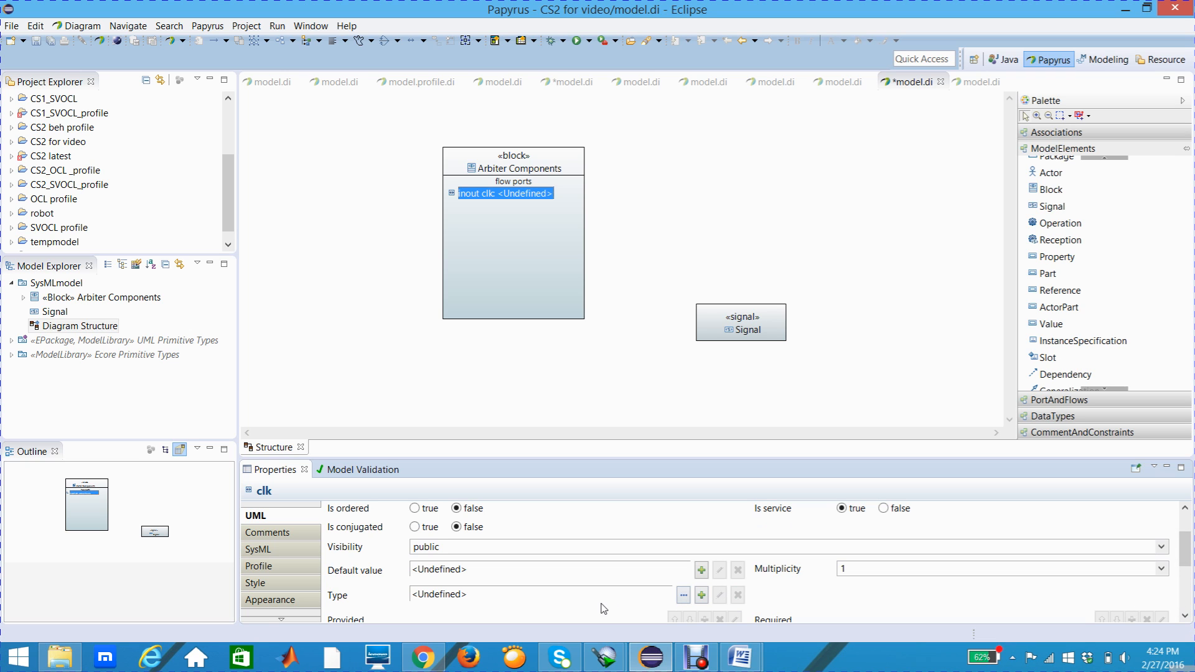
left_click(684, 596)
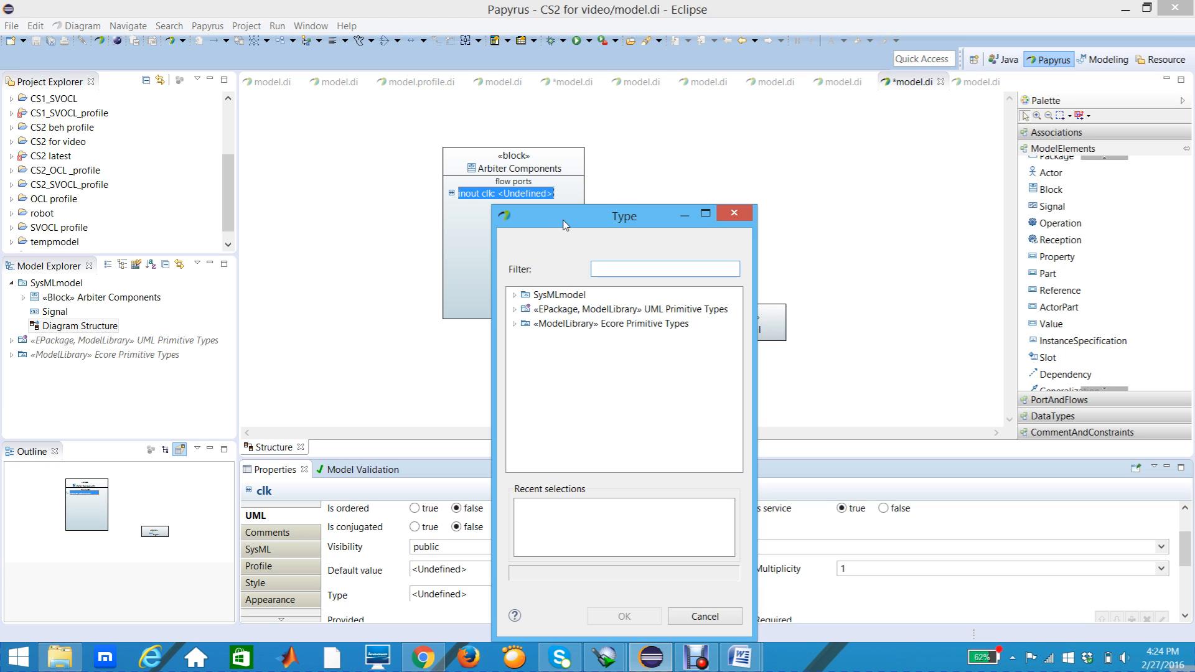
left_click_drag(568, 223, 499, 206)
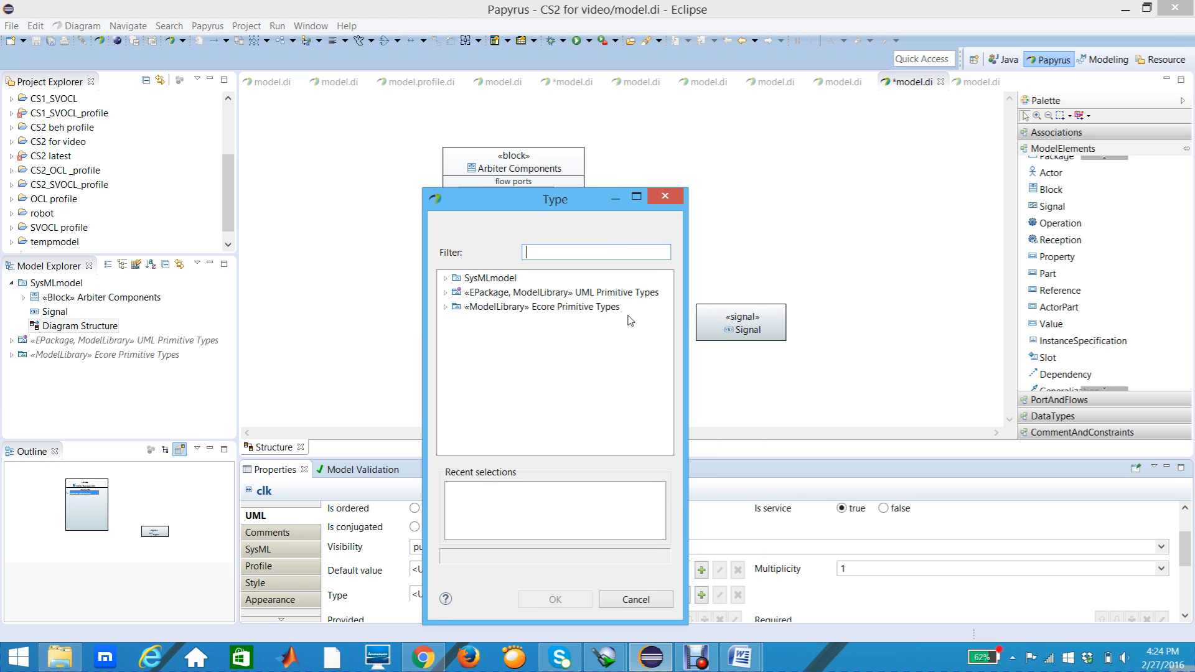
left_click(445, 279)
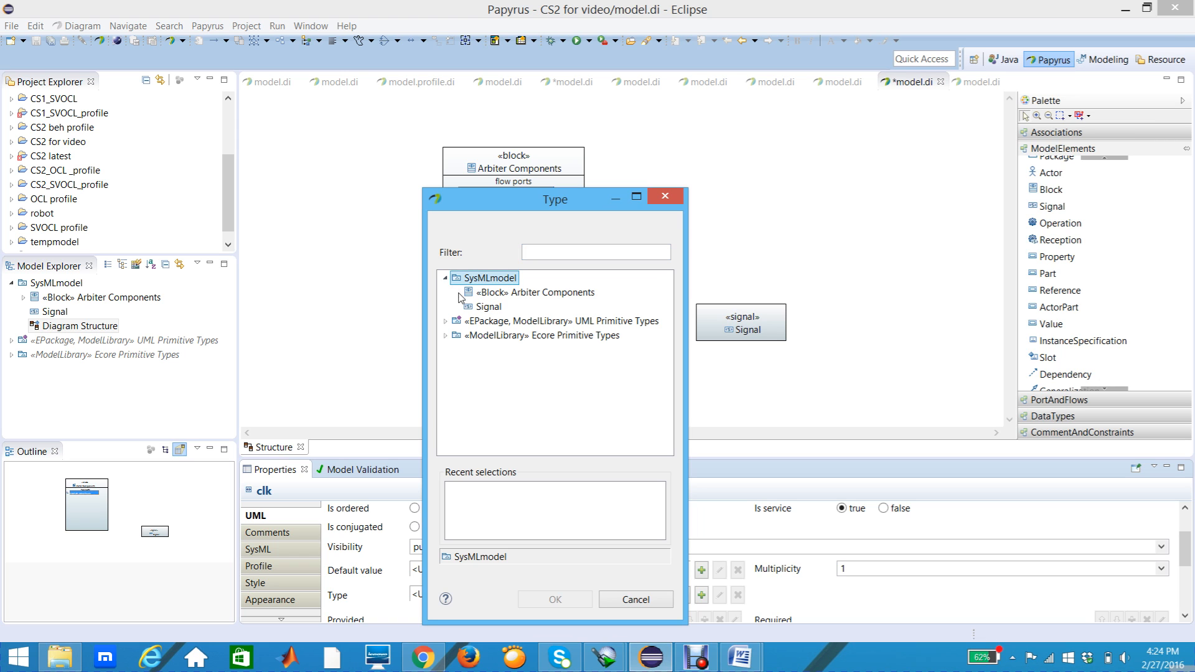
left_click(485, 308)
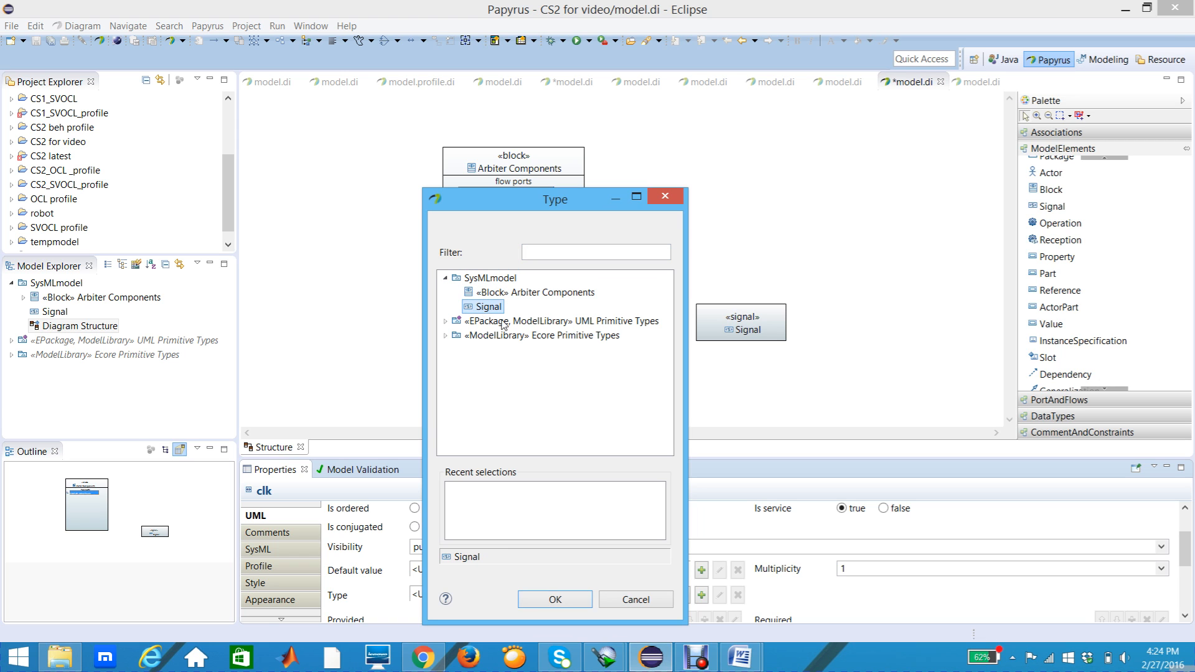
left_click(532, 599)
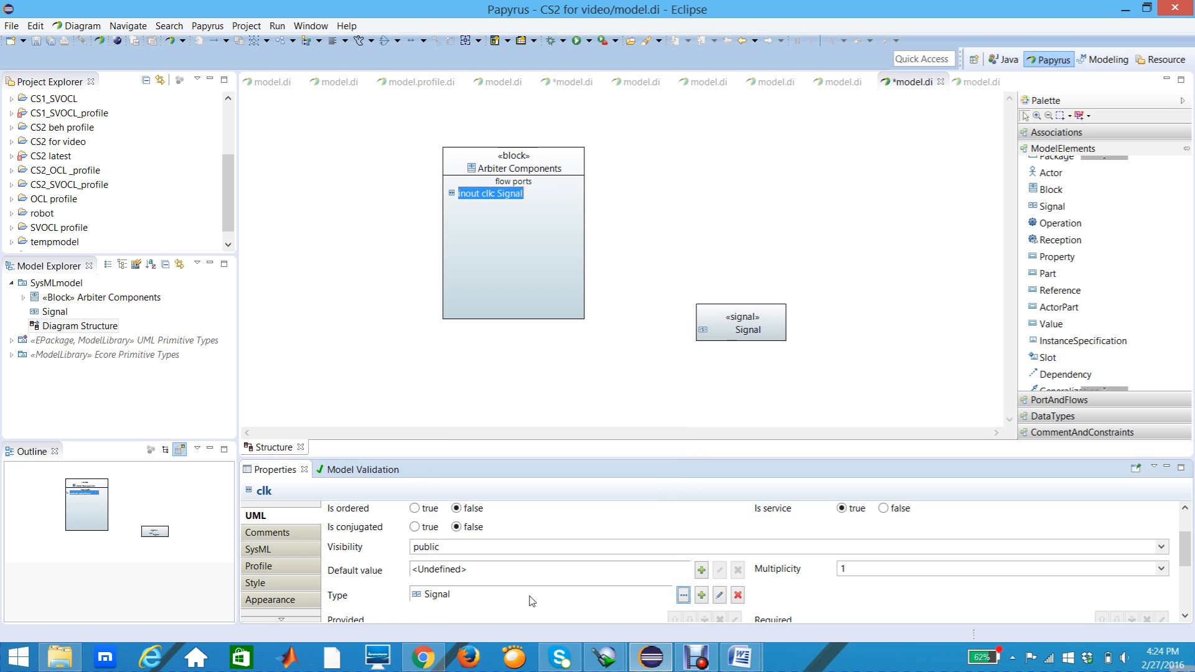
left_click(502, 212)
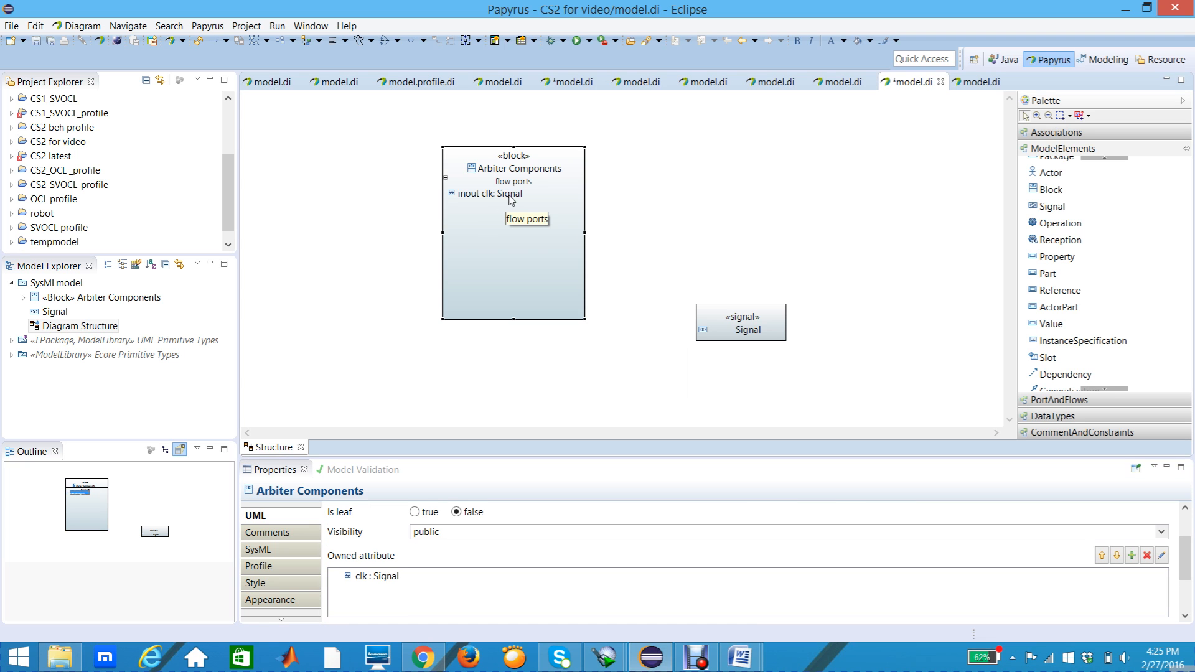
Step: Set the SysML direction of the clk flow port to in
left_click(494, 197)
mouse_move(482, 231)
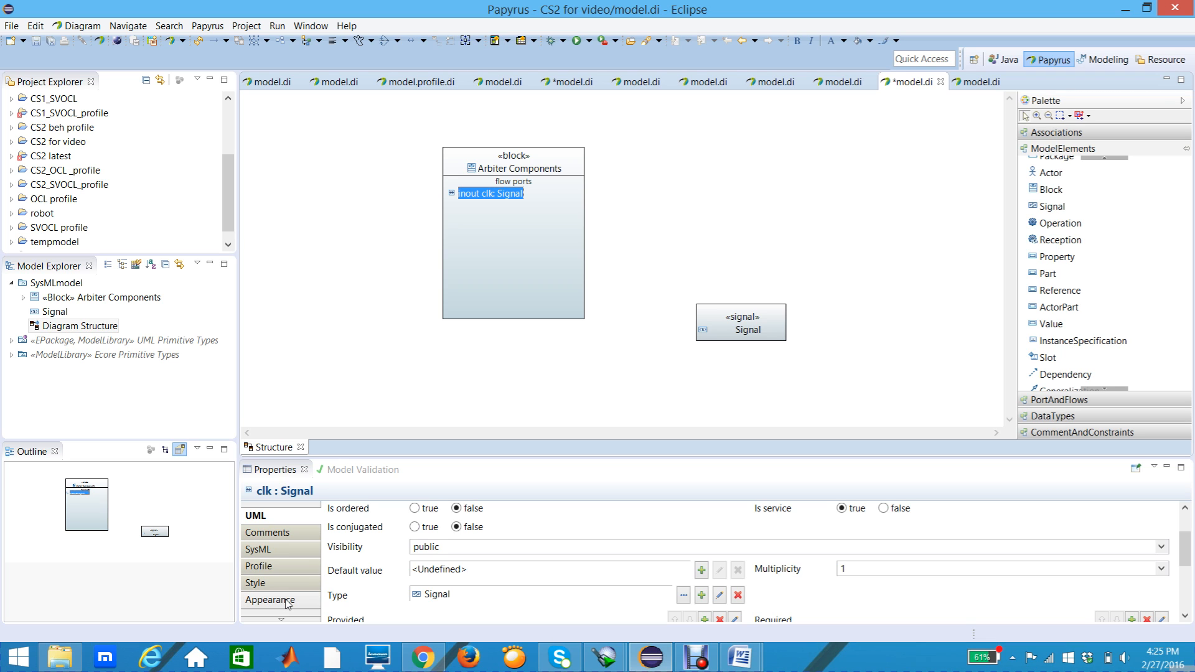
left_click(268, 551)
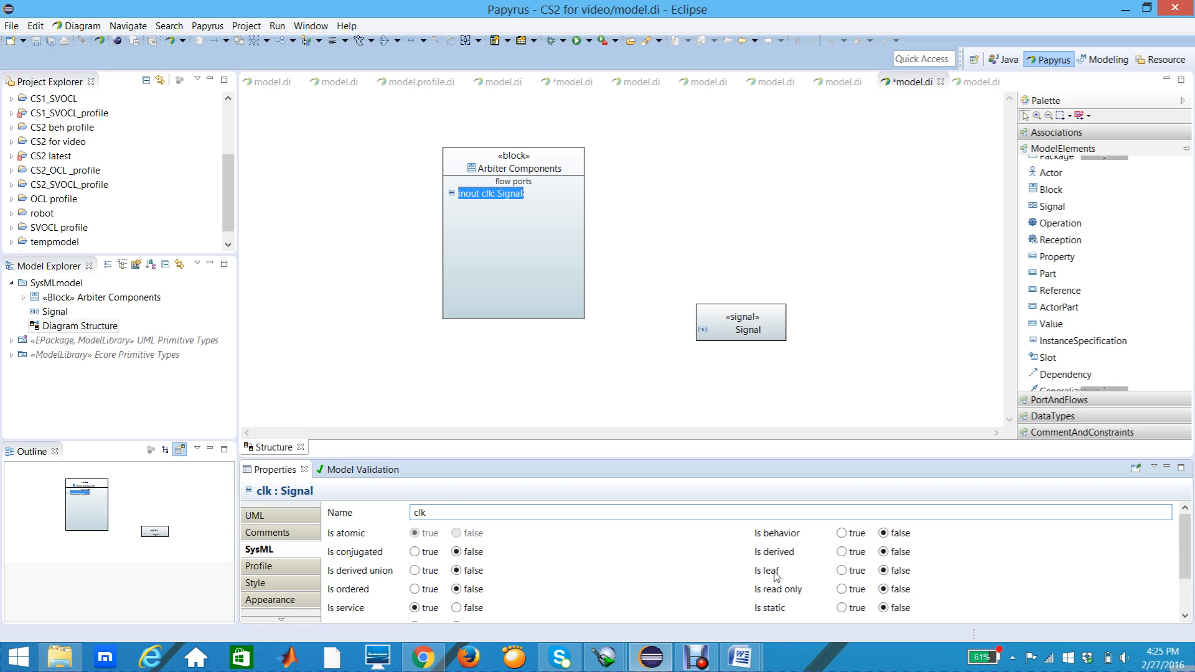
left_click(1184, 616)
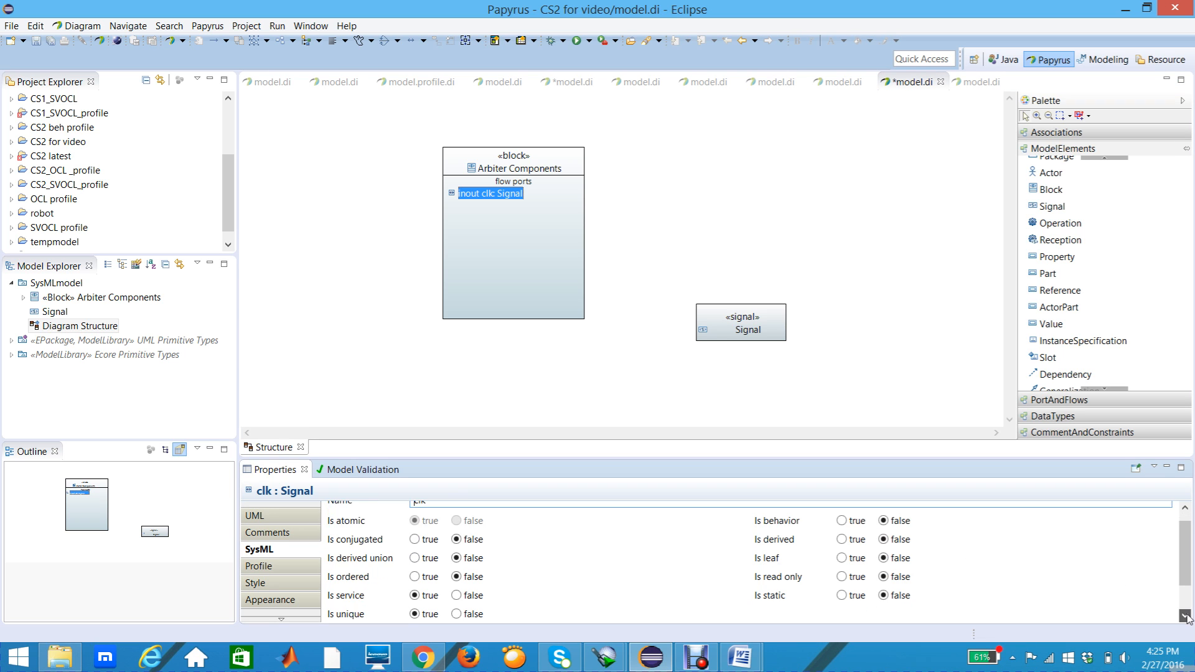
left_click(1185, 616)
left_click(1185, 616)
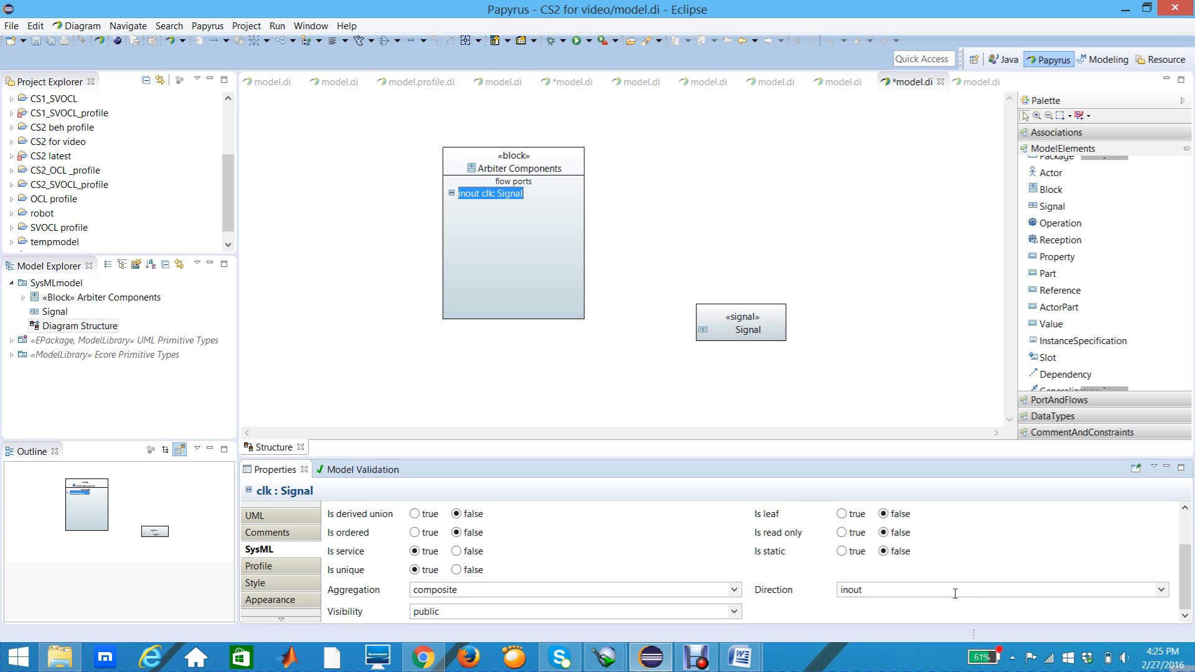
left_click(1161, 590)
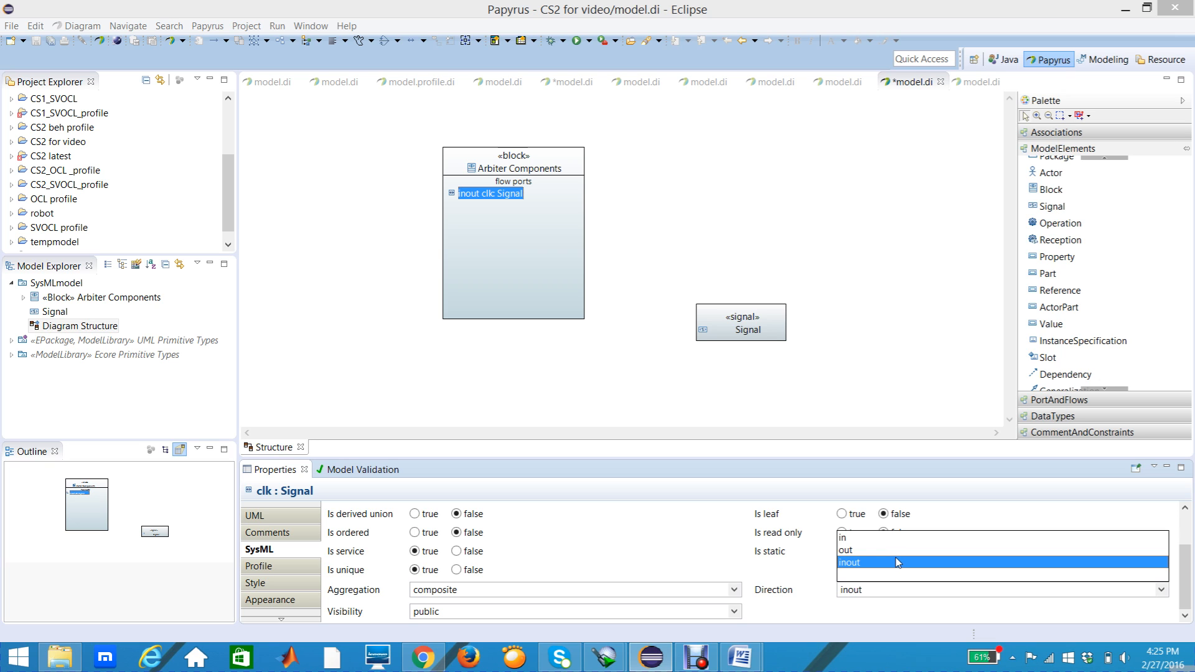
left_click(852, 539)
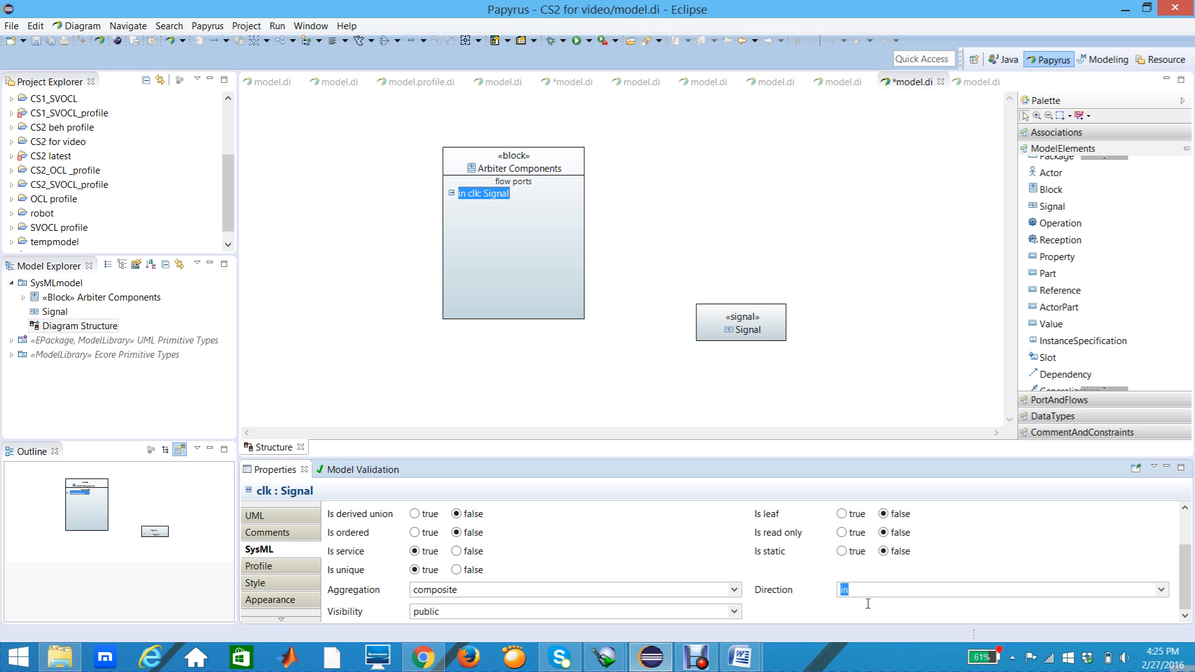
left_click(568, 272)
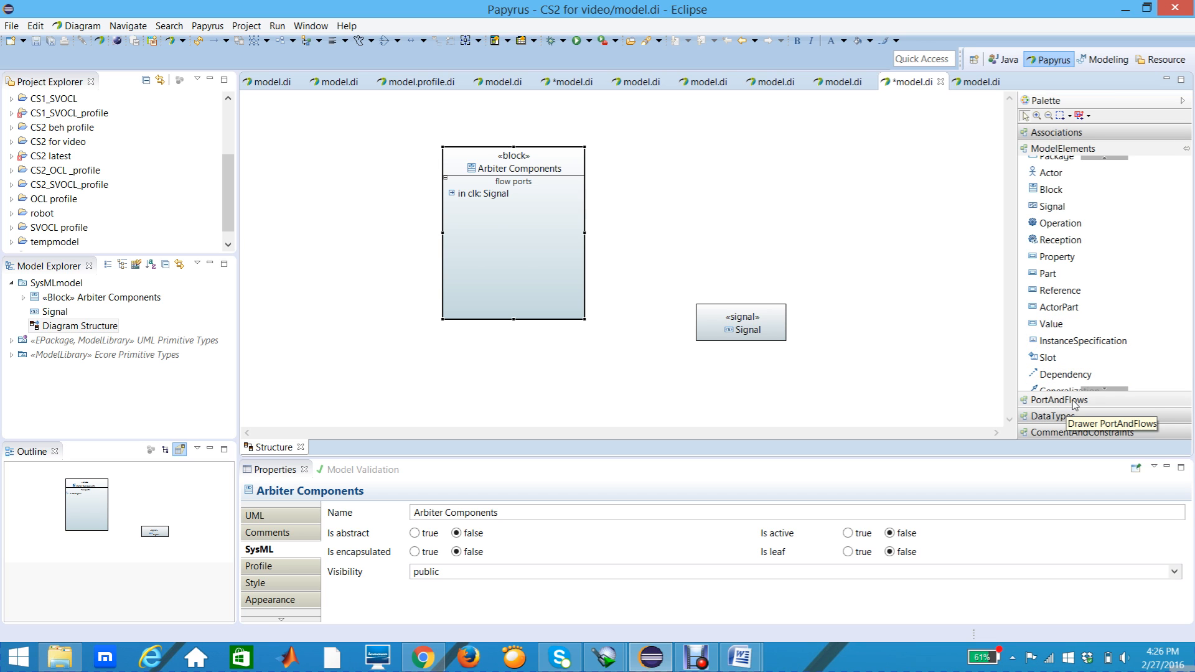
Step: Add a second FlowPort below clk in the Arbiter Components block and name it reset
left_click(1075, 401)
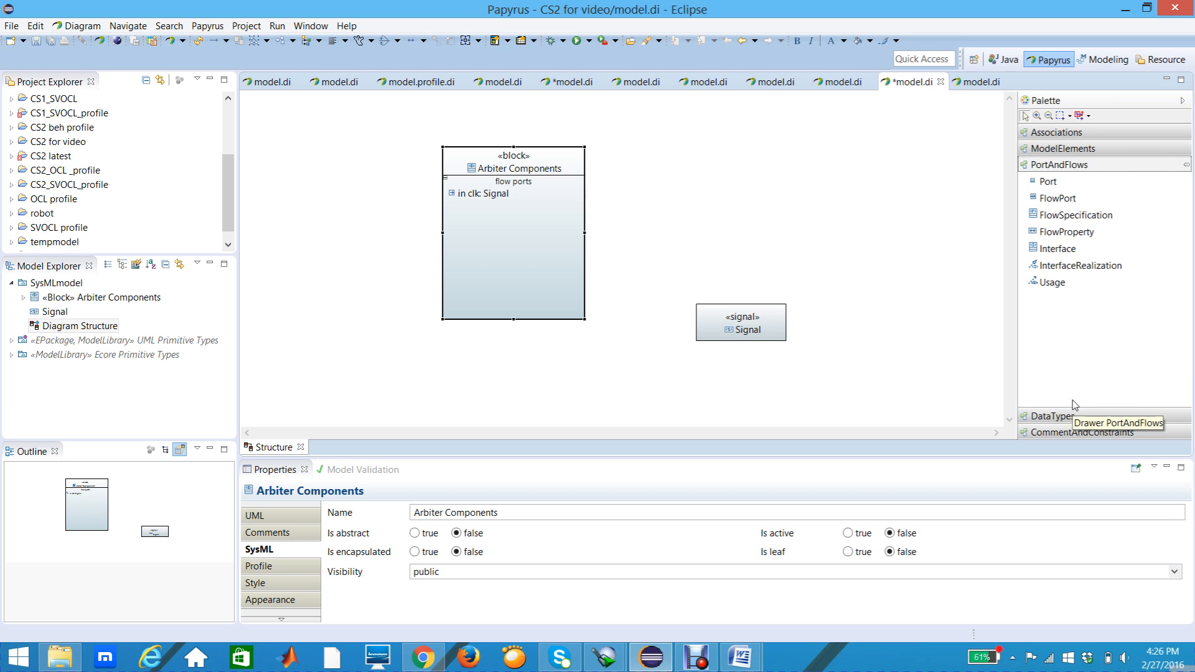
left_click(1064, 199)
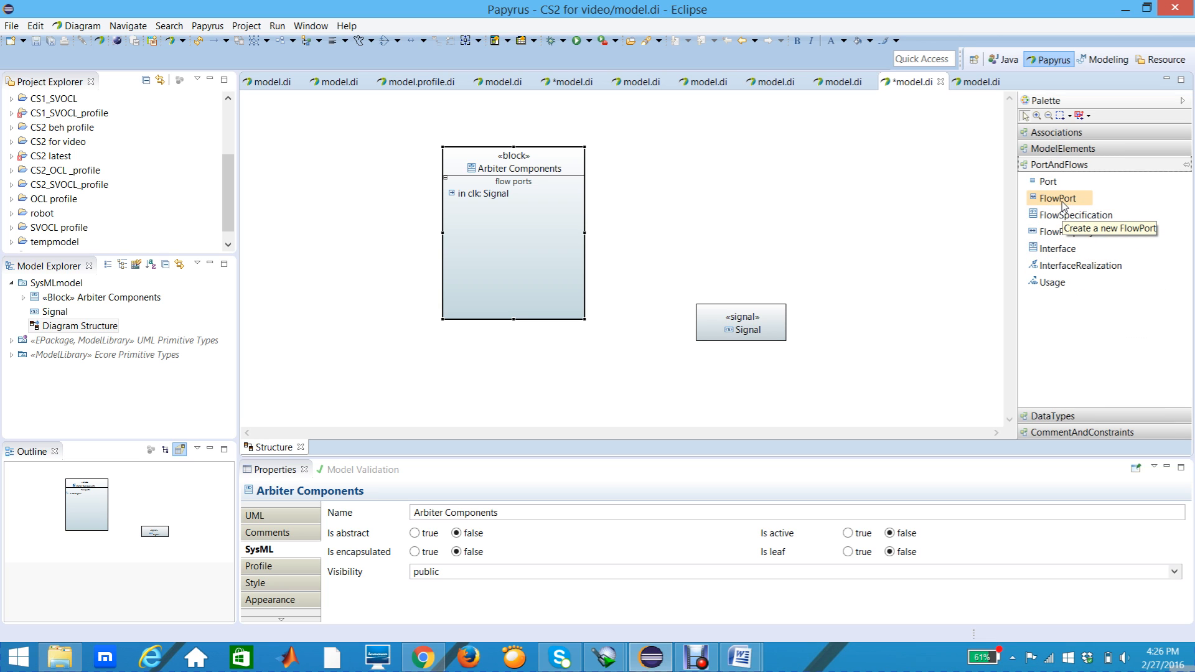
left_click(480, 234)
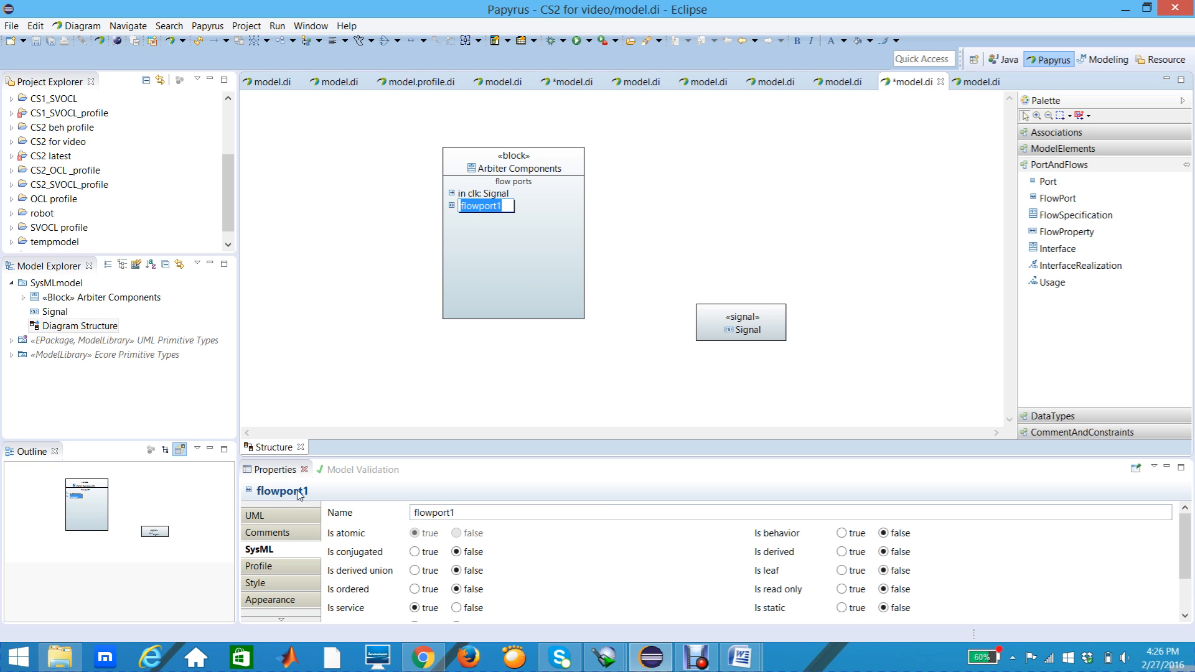
left_click(466, 512)
key("BackSpace")
key("BackSpace")
key("BackSpace")
key("BackSpace")
key("BackSpace")
key("BackSpace")
key("BackSpace")
key("BackSpace")
key("BackSpace")
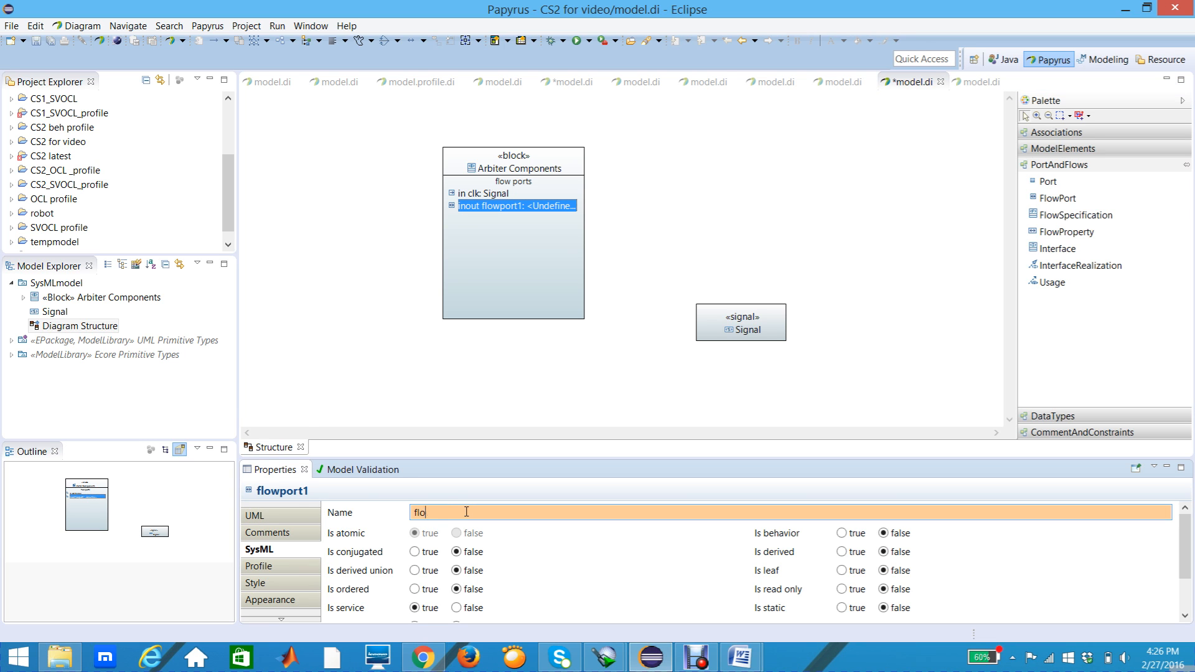
type("reset")
key("Return")
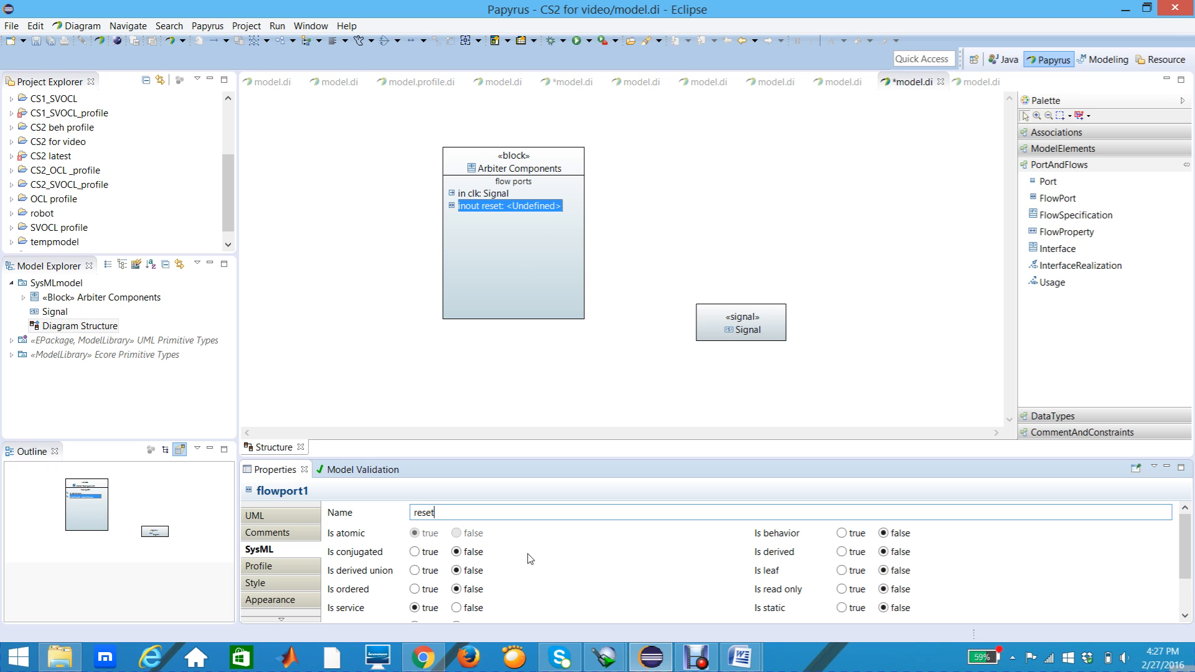
Step: Set the SysML direction of the reset flow port to in
left_click(1185, 616)
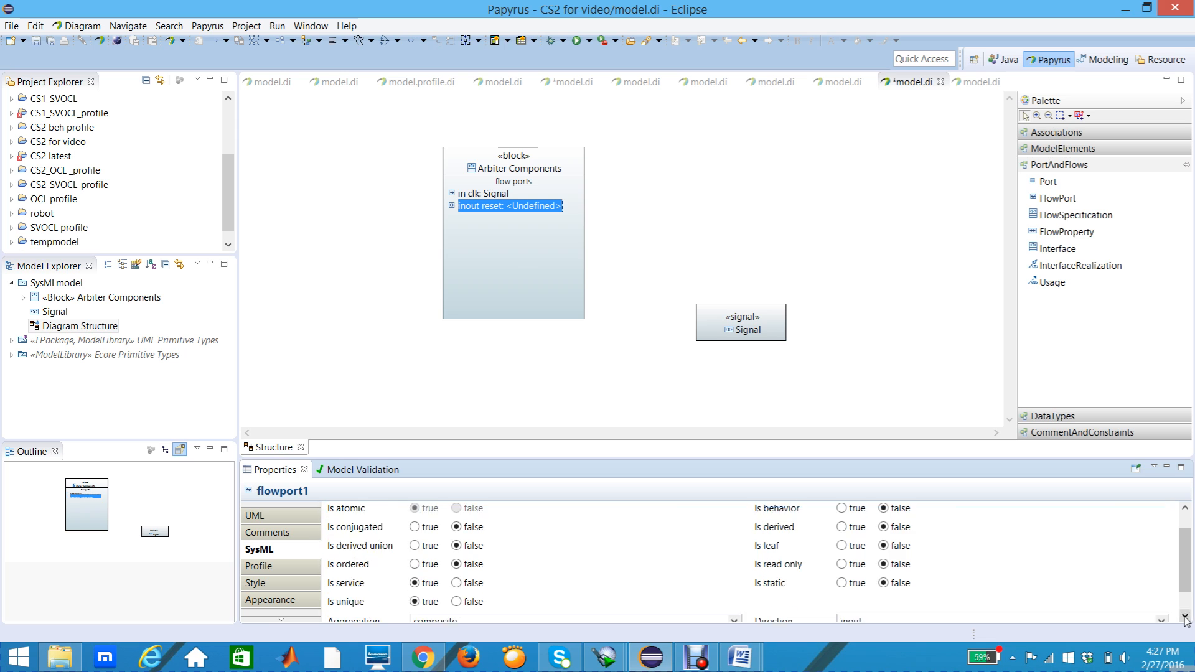
left_click(1185, 617)
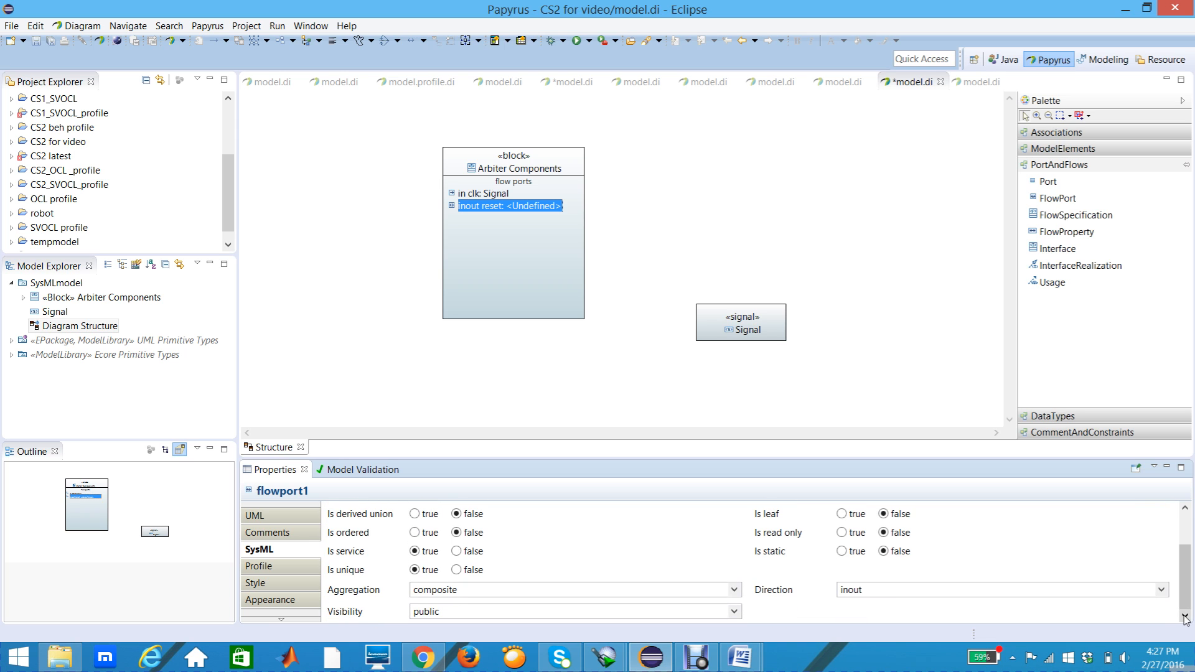
left_click(1162, 590)
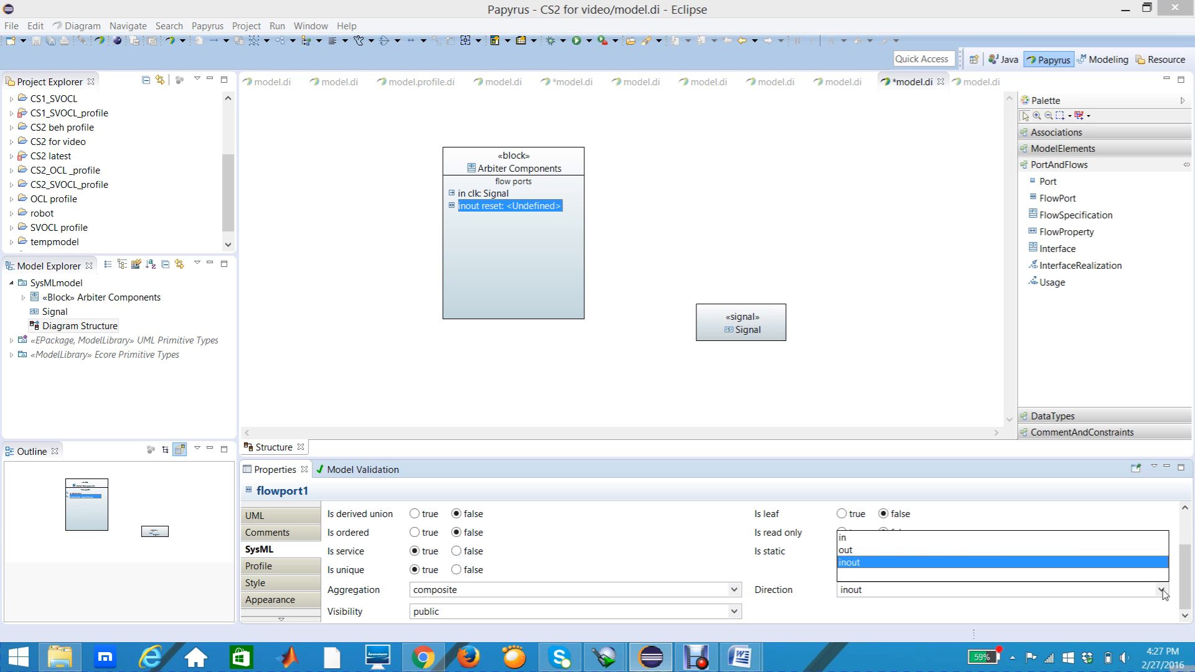
left_click(869, 540)
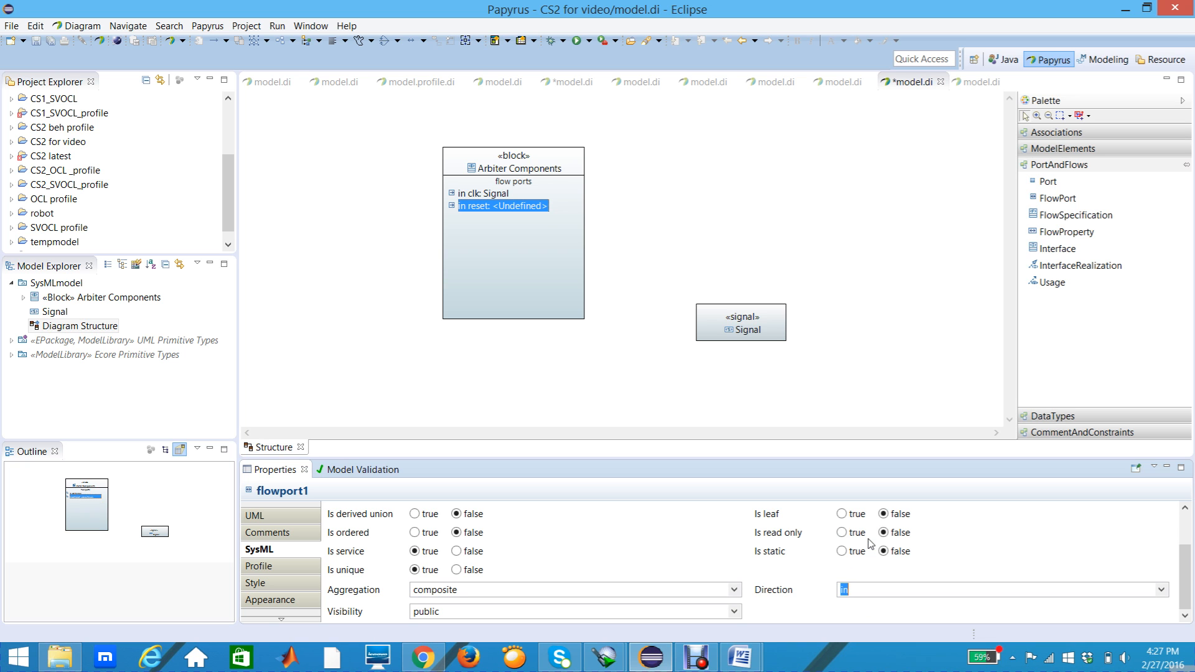
Step: Set the type of the reset flow port to Boolean from UML Primitive Types
left_click(467, 216)
left_click(479, 209)
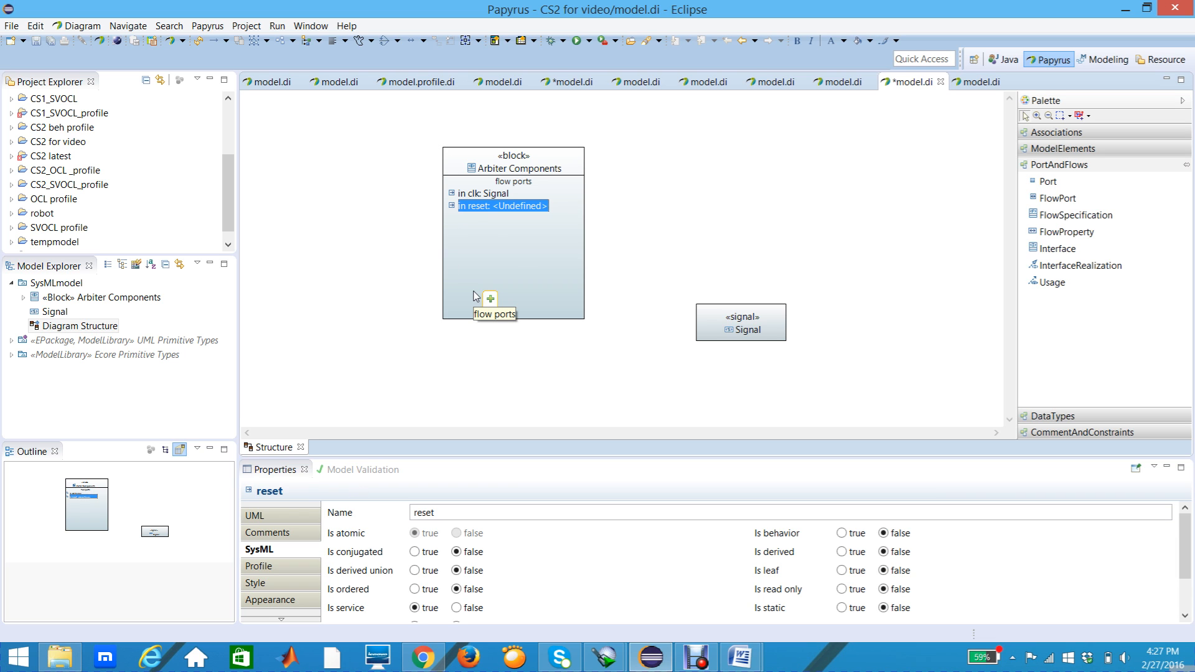
left_click(275, 516)
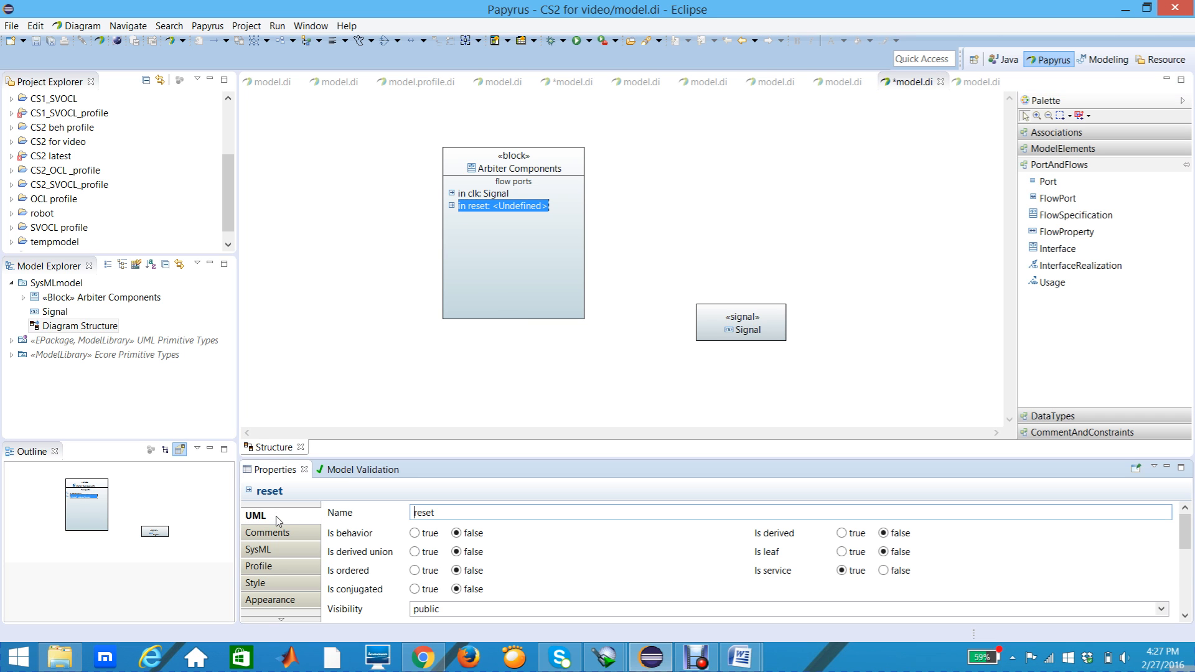
left_click(1184, 616)
left_click(1184, 617)
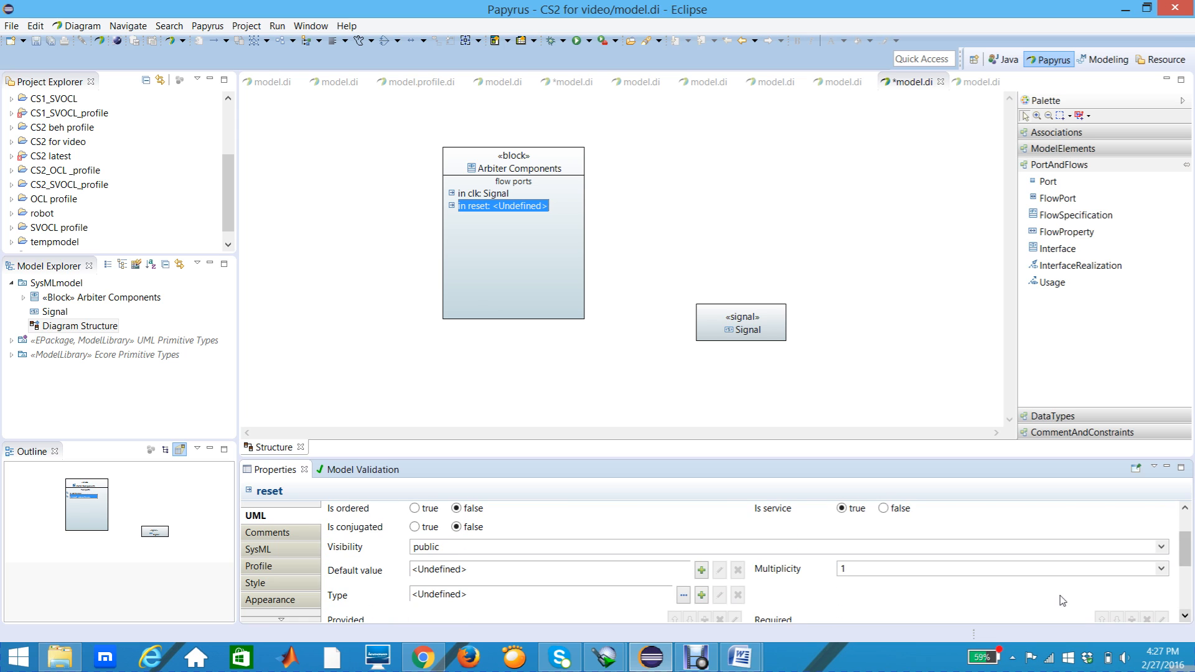
left_click(684, 596)
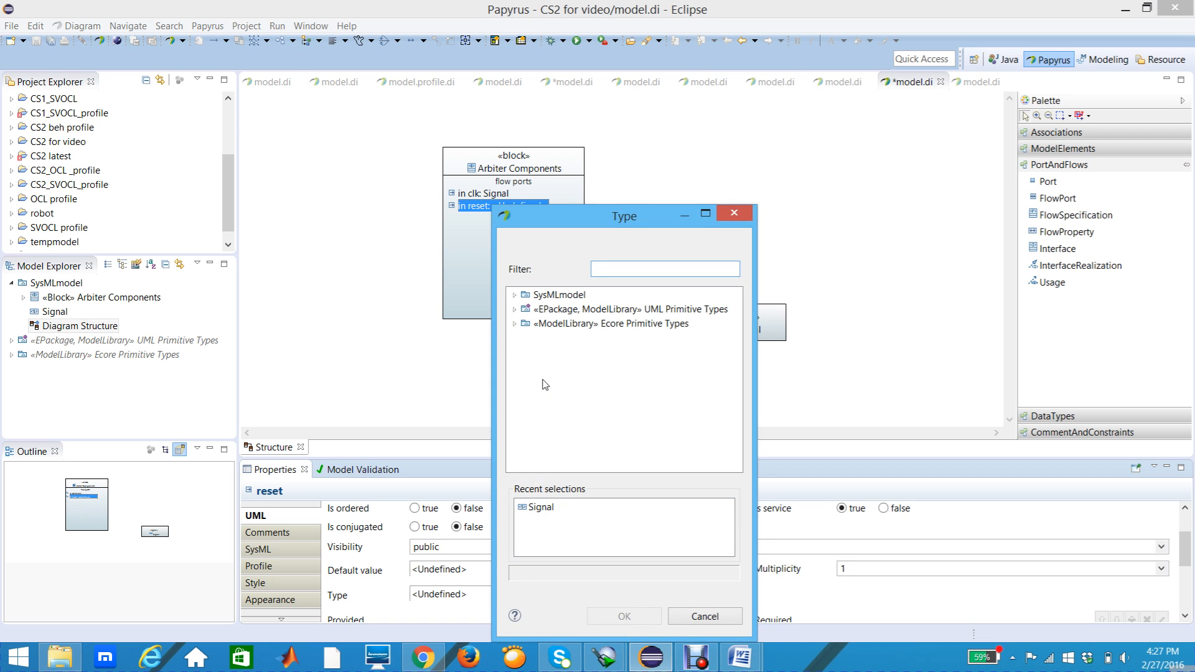
left_click(515, 309)
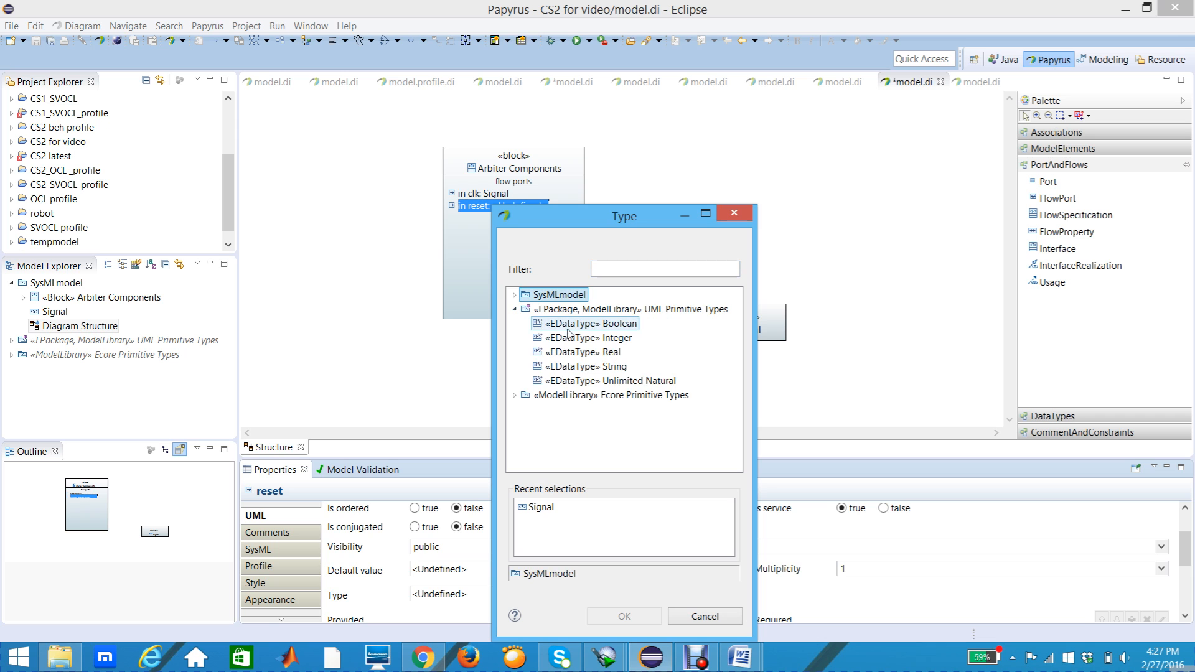
left_click(604, 325)
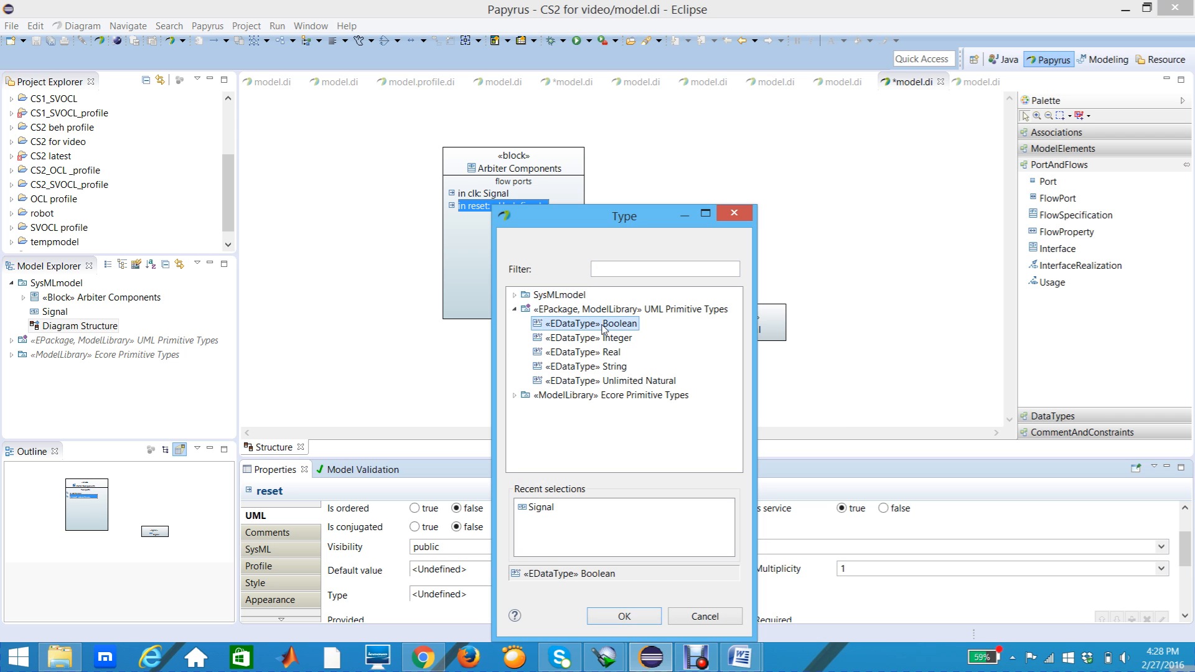
left_click(623, 616)
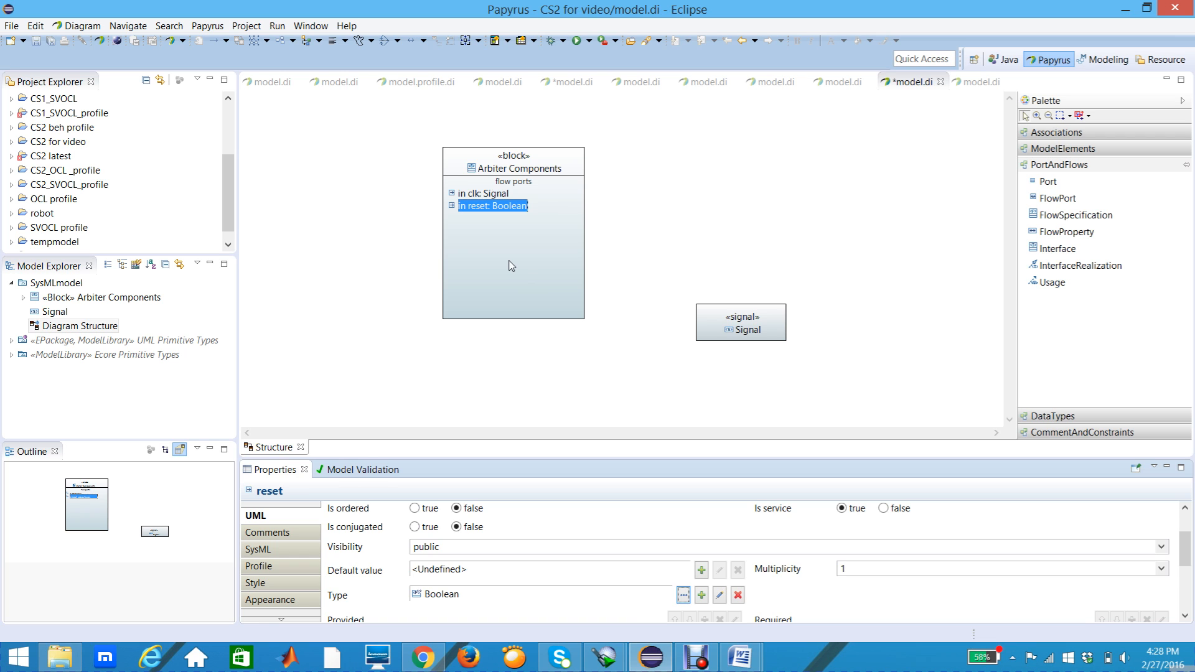
left_click(528, 277)
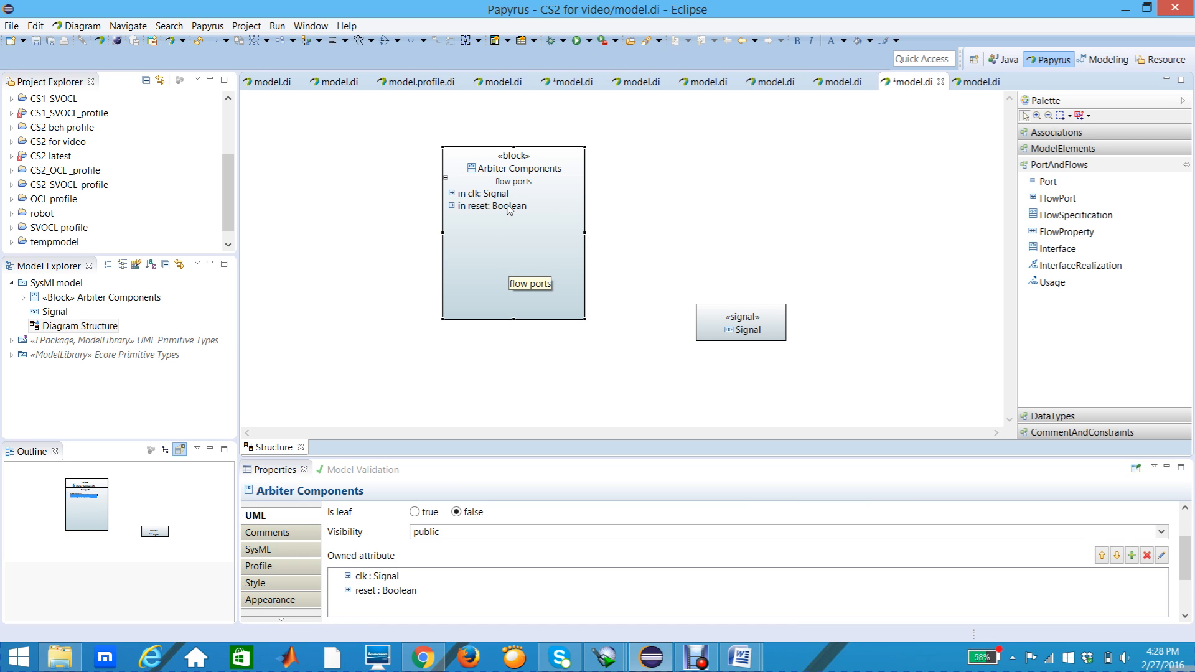
Step: Add a third FlowPort below reset in the Arbiter Components block and name it req1
mouse_move(509, 210)
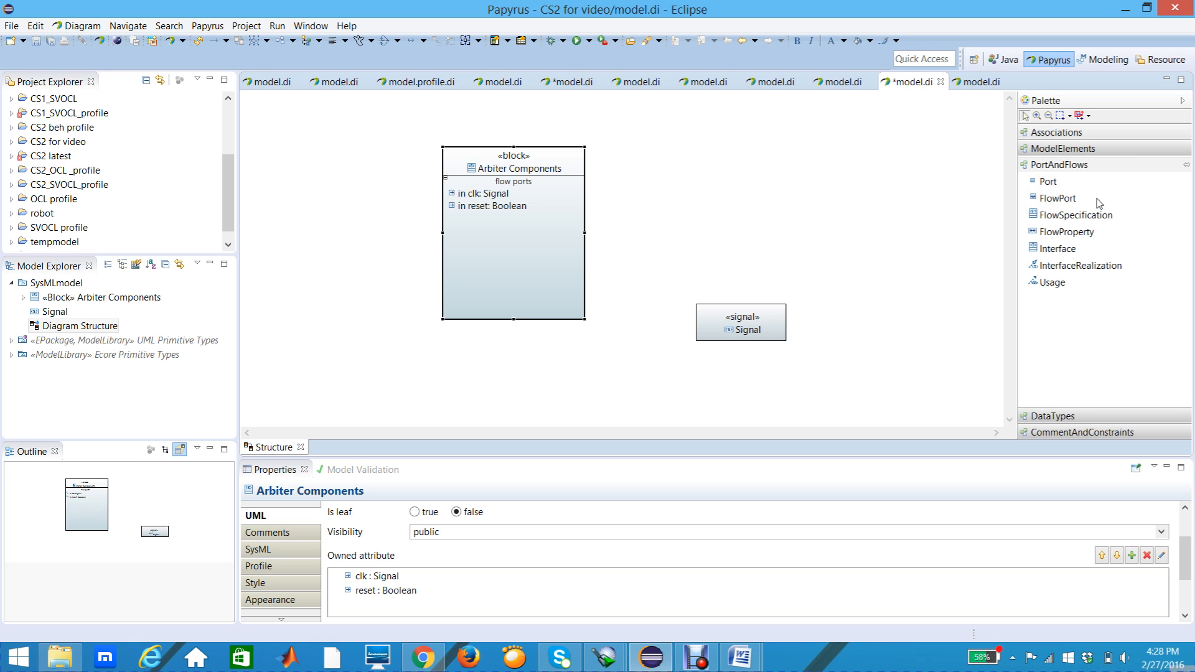
left_click(1074, 248)
left_click(1074, 234)
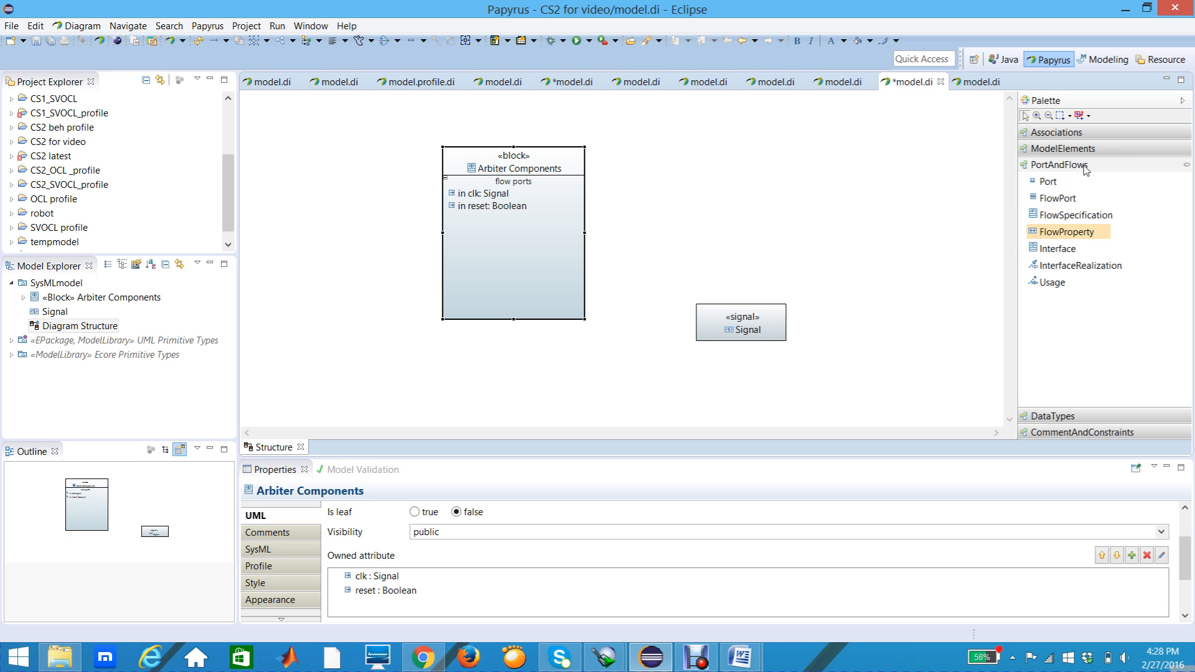
left_click(1068, 182)
left_click(1074, 198)
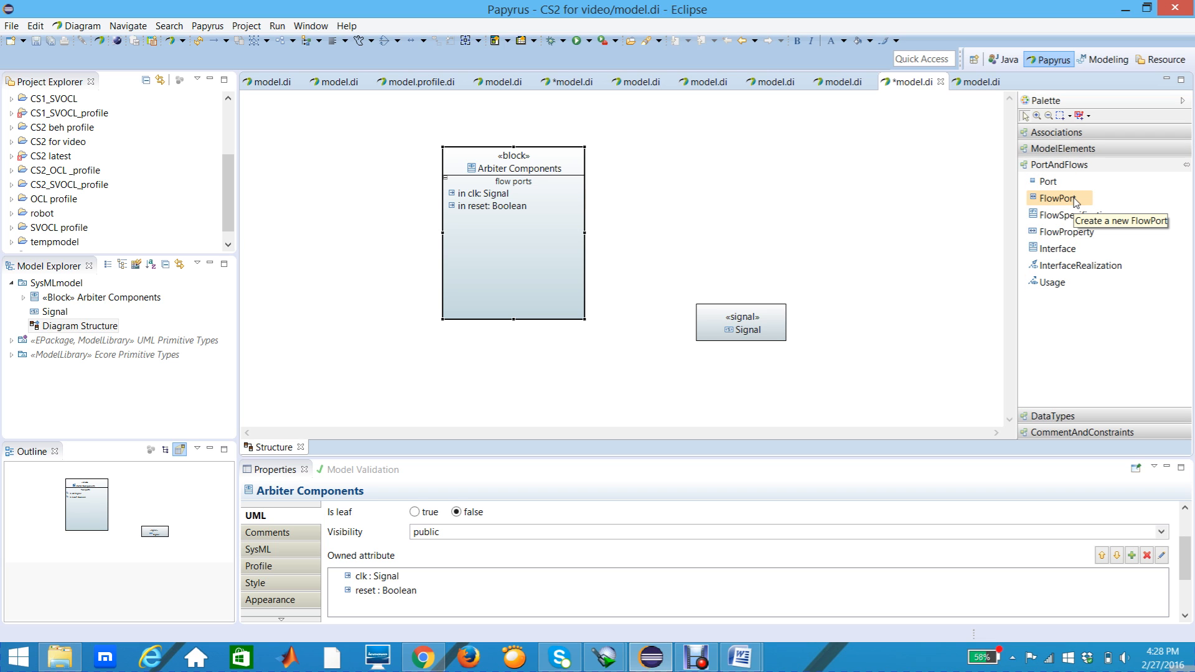
left_click(1074, 200)
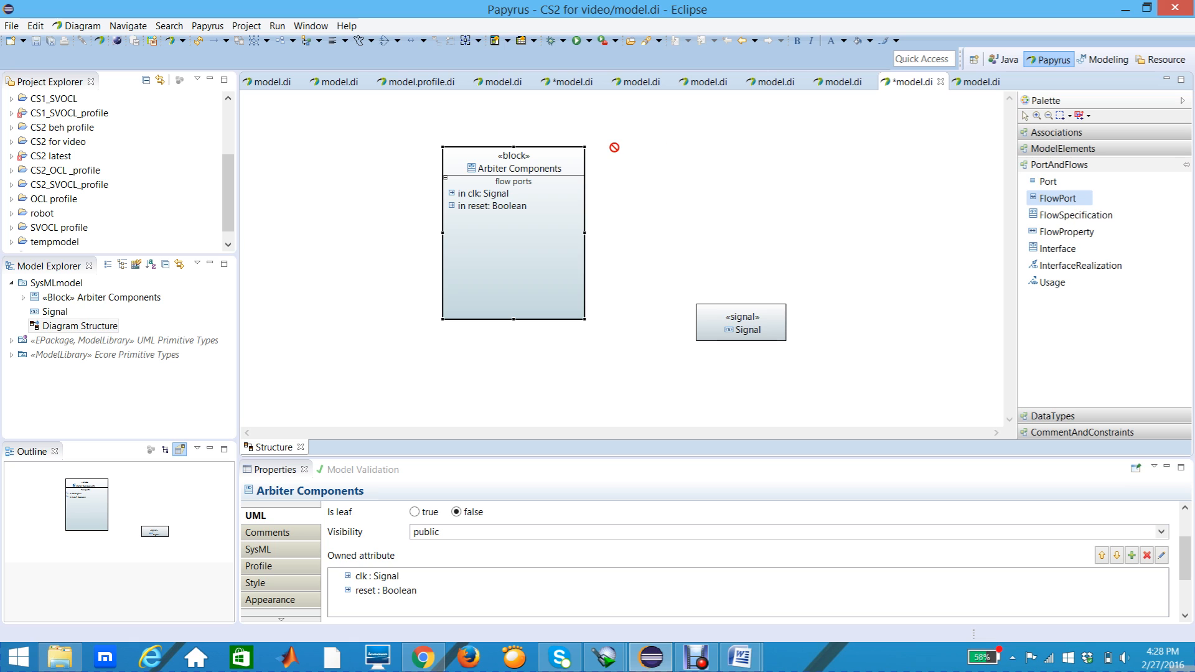
left_click(475, 226)
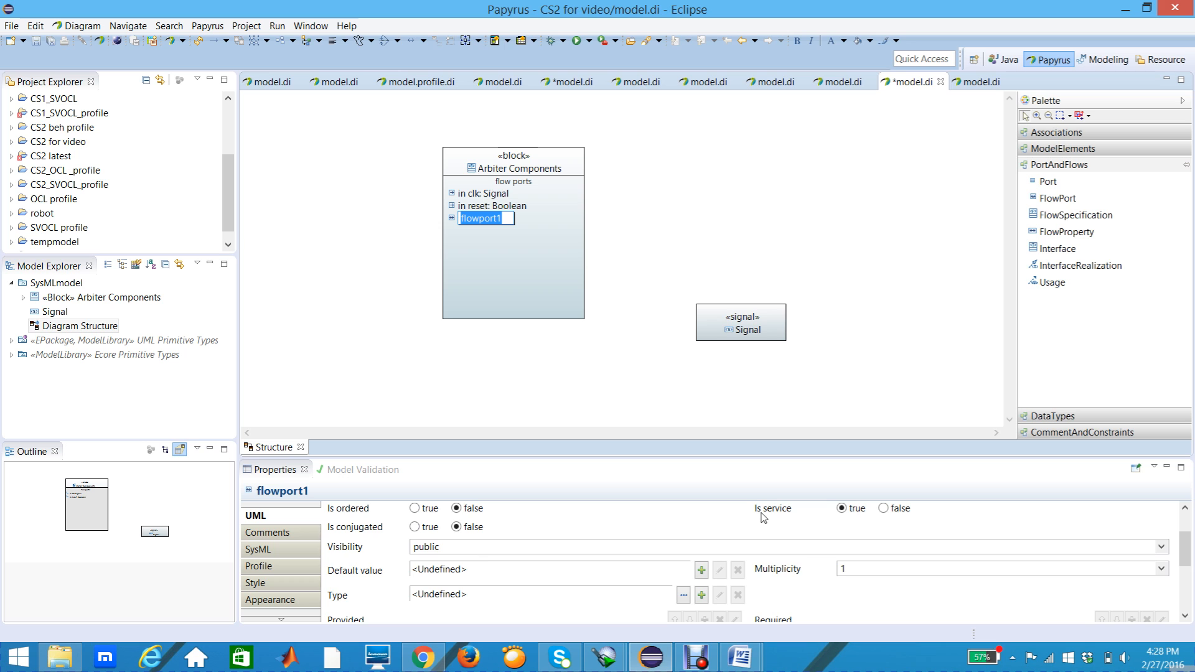
left_click(1184, 515)
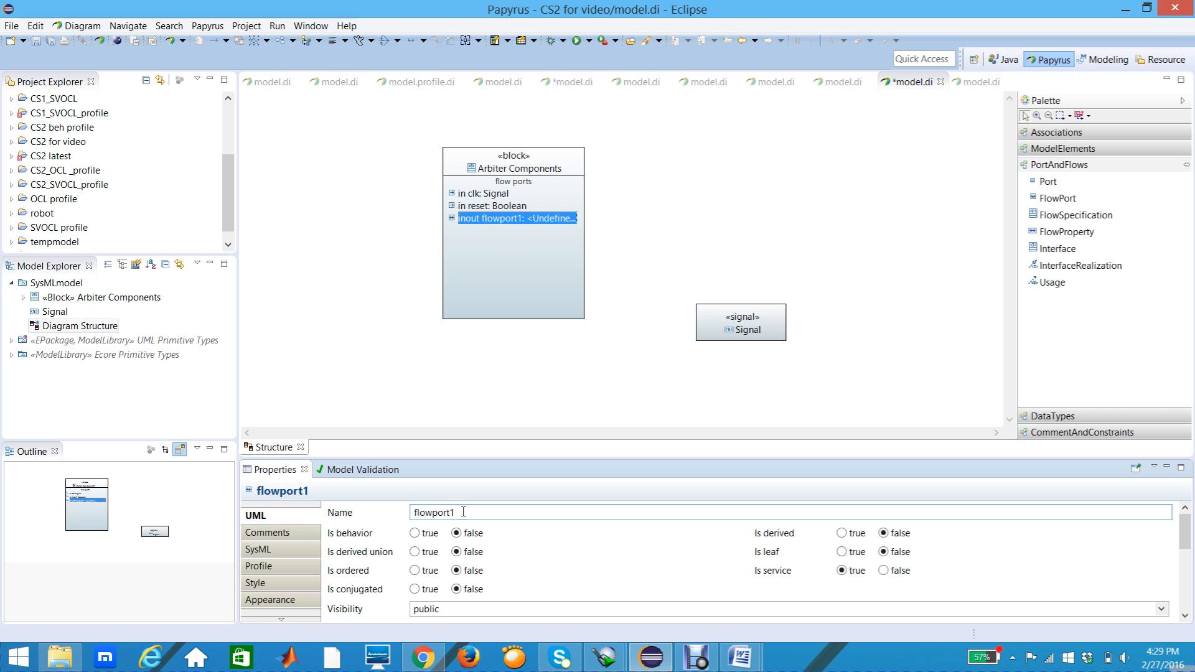
left_click(463, 511)
key("BackSpace")
key("BackSpace")
key("BackSpace")
key("BackSpace")
key("BackSpace")
key("BackSpace")
key("BackSpace")
key("BackSpace")
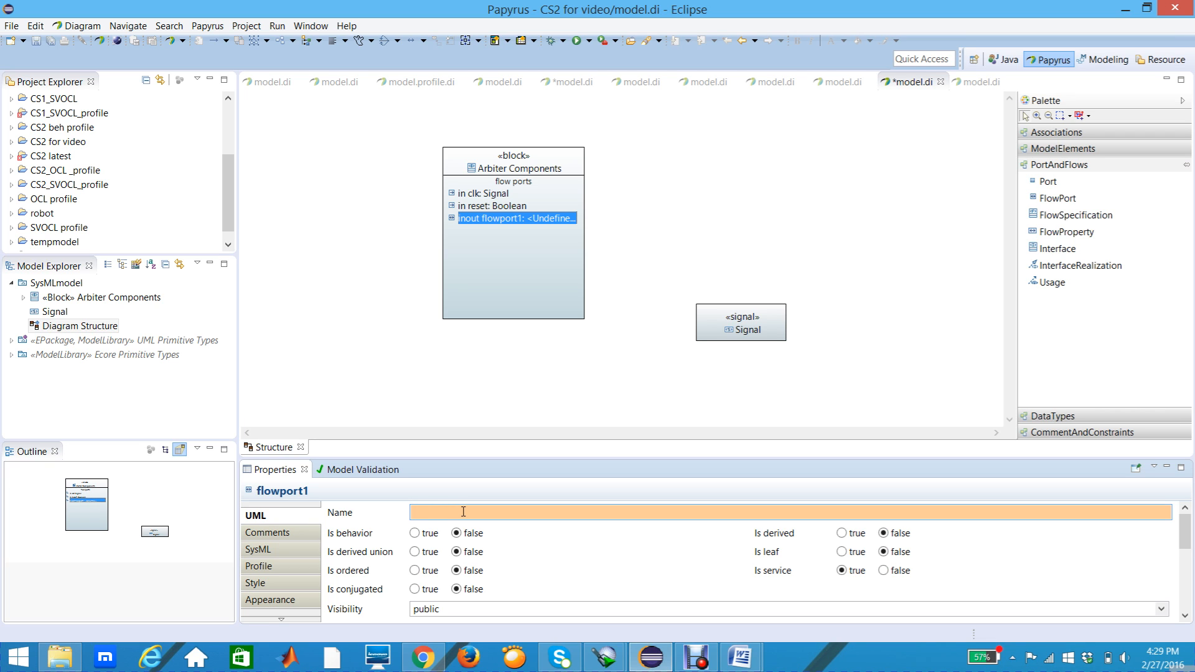
type("req1")
key("Return")
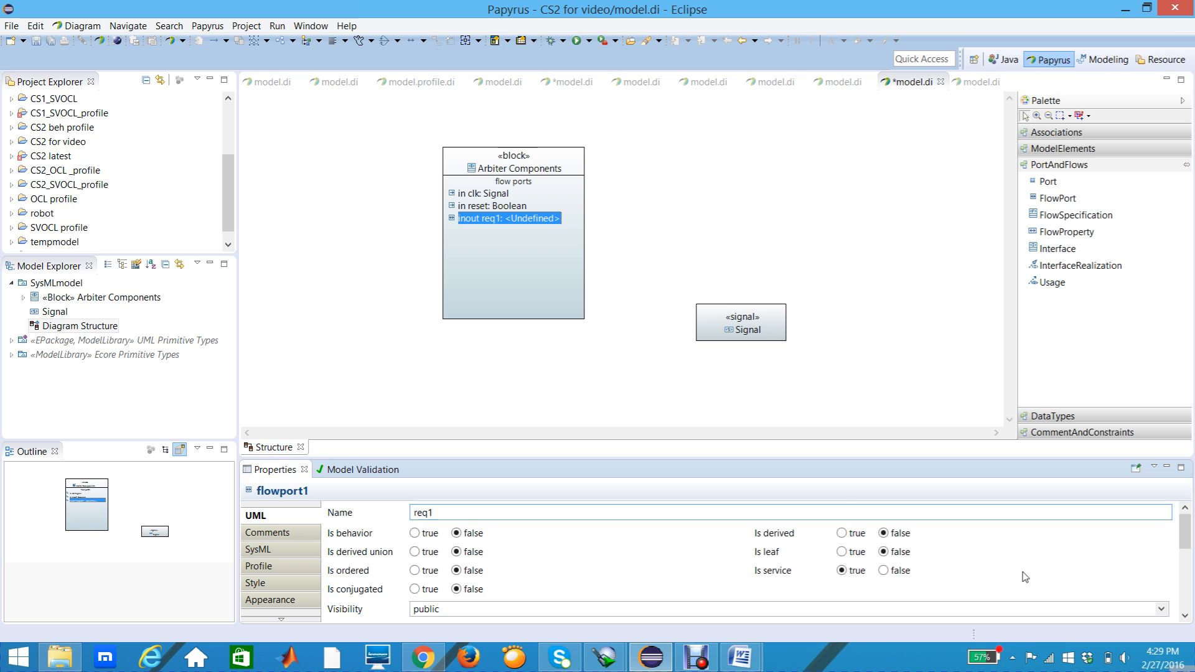
Step: Set the type of the req1 flow port to Boolean from UML Primitive Types
left_click(1185, 617)
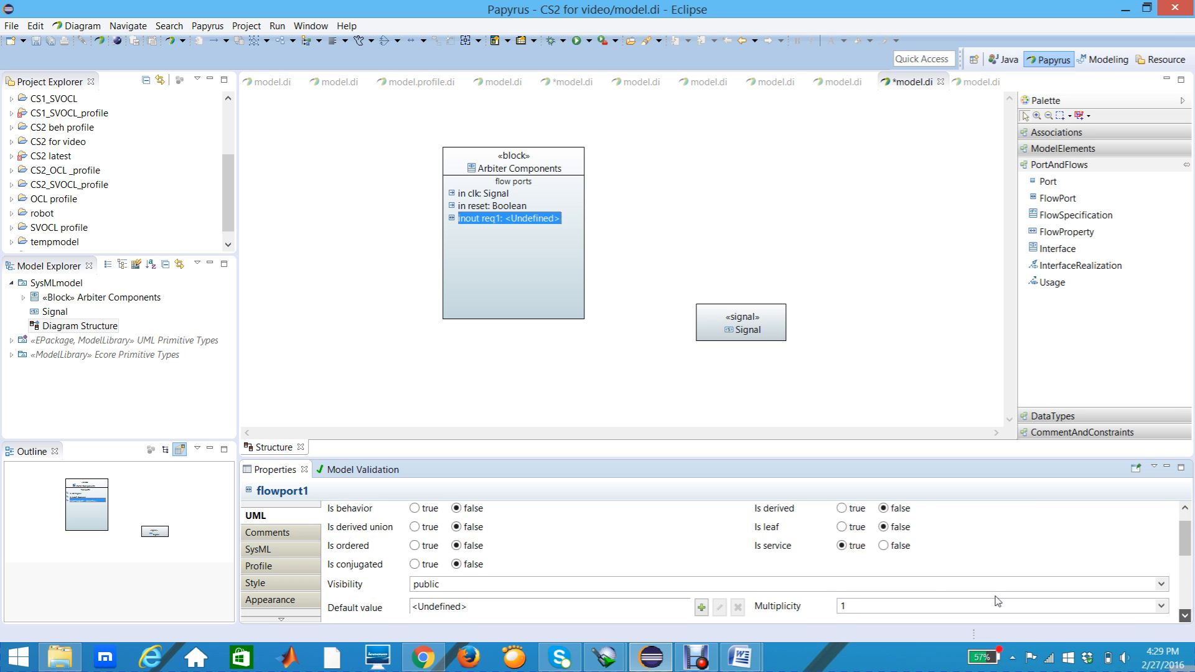
left_click(1185, 617)
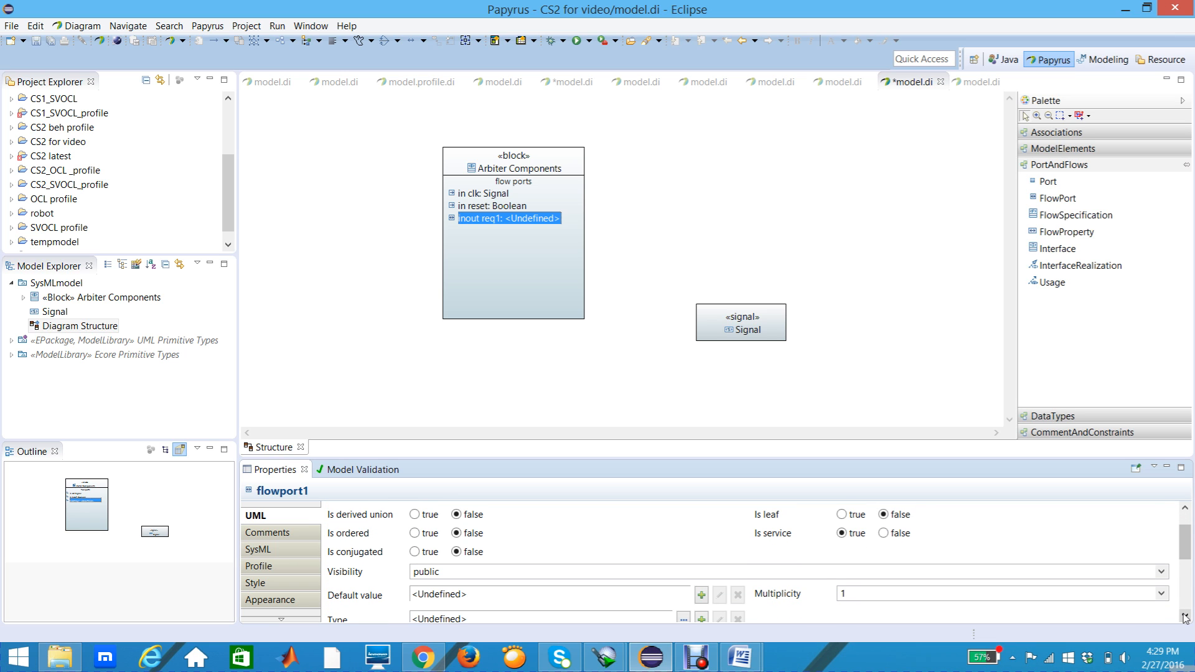
left_click(1185, 617)
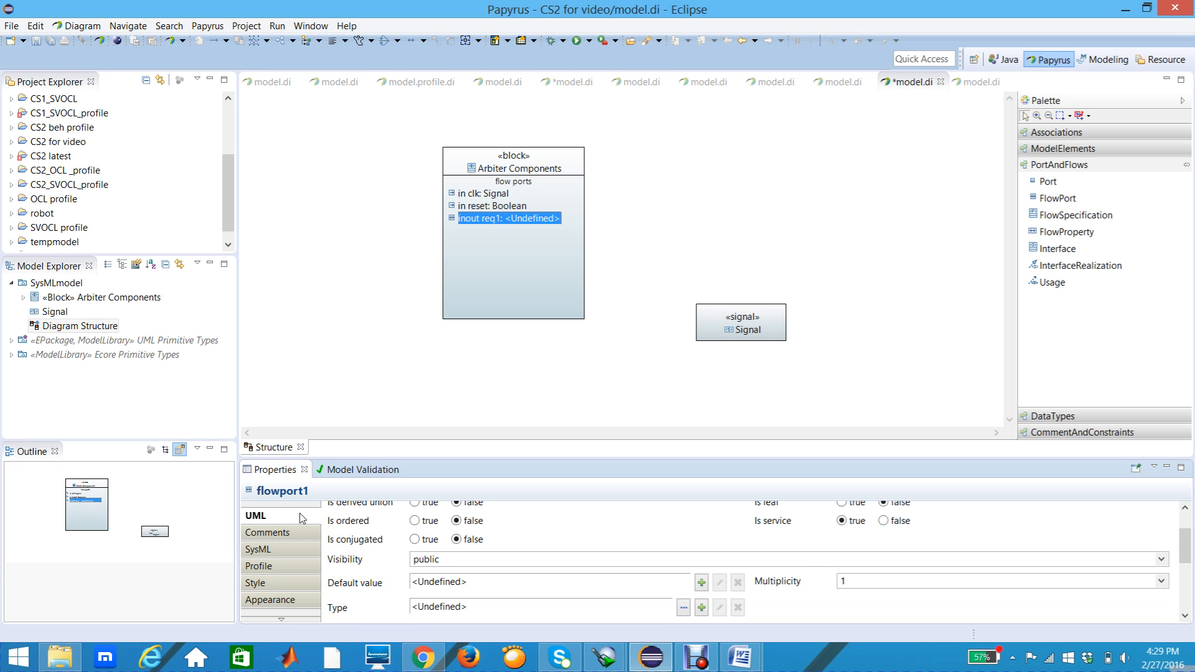
left_click(684, 608)
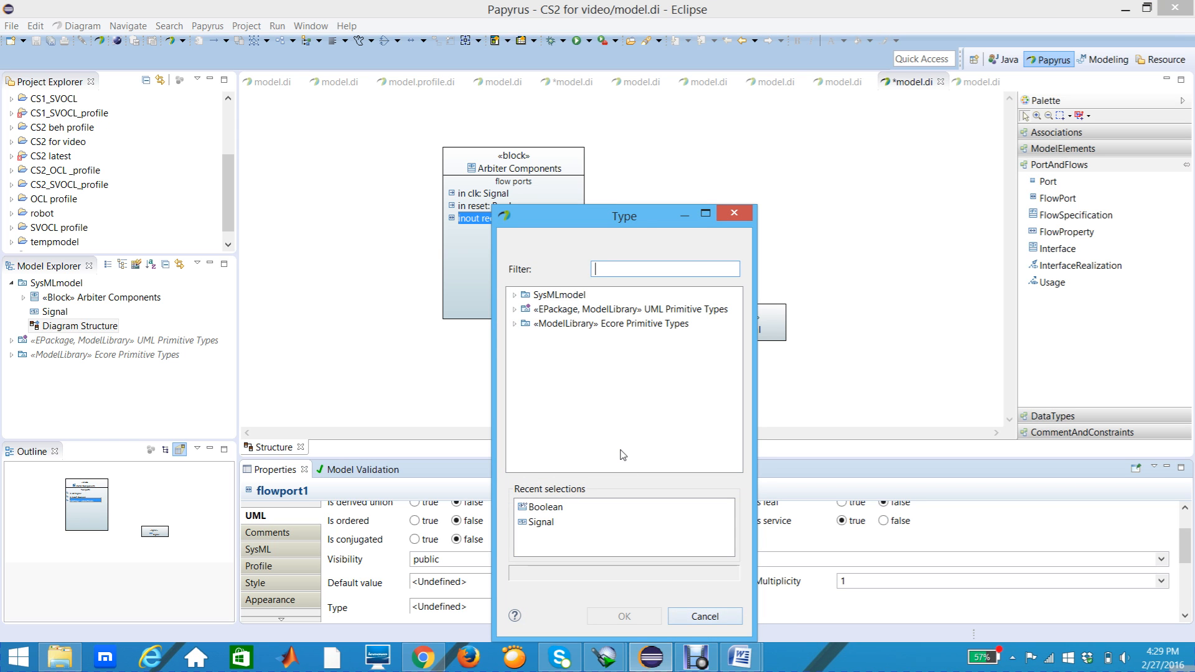
left_click(516, 310)
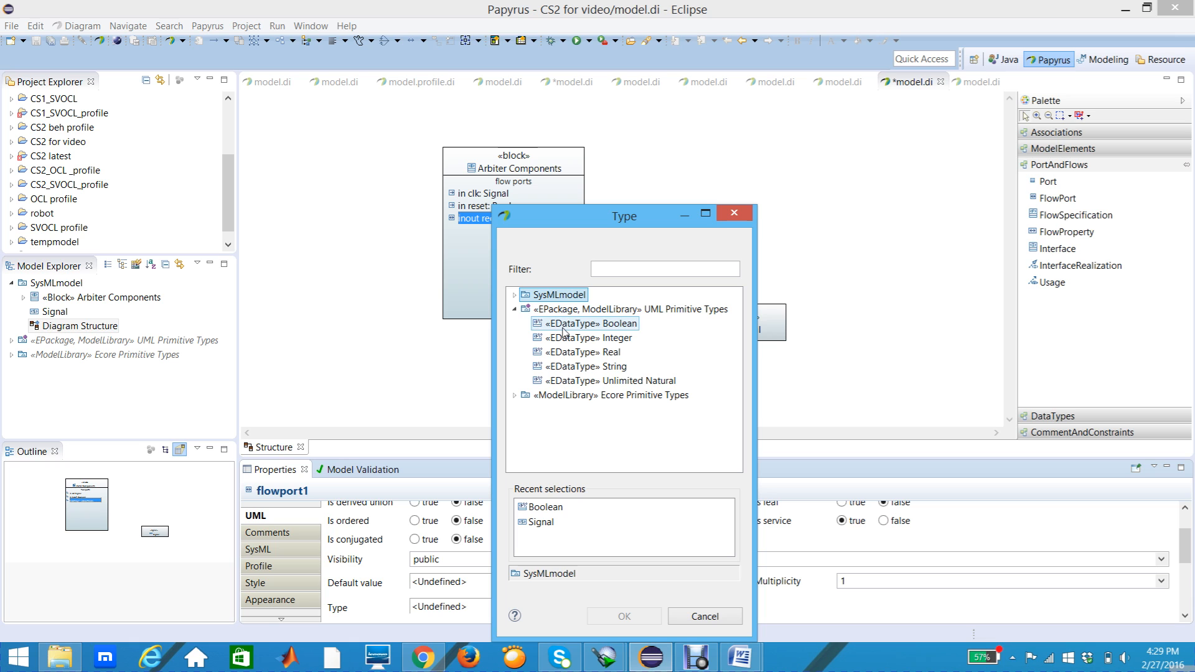
left_click(563, 331)
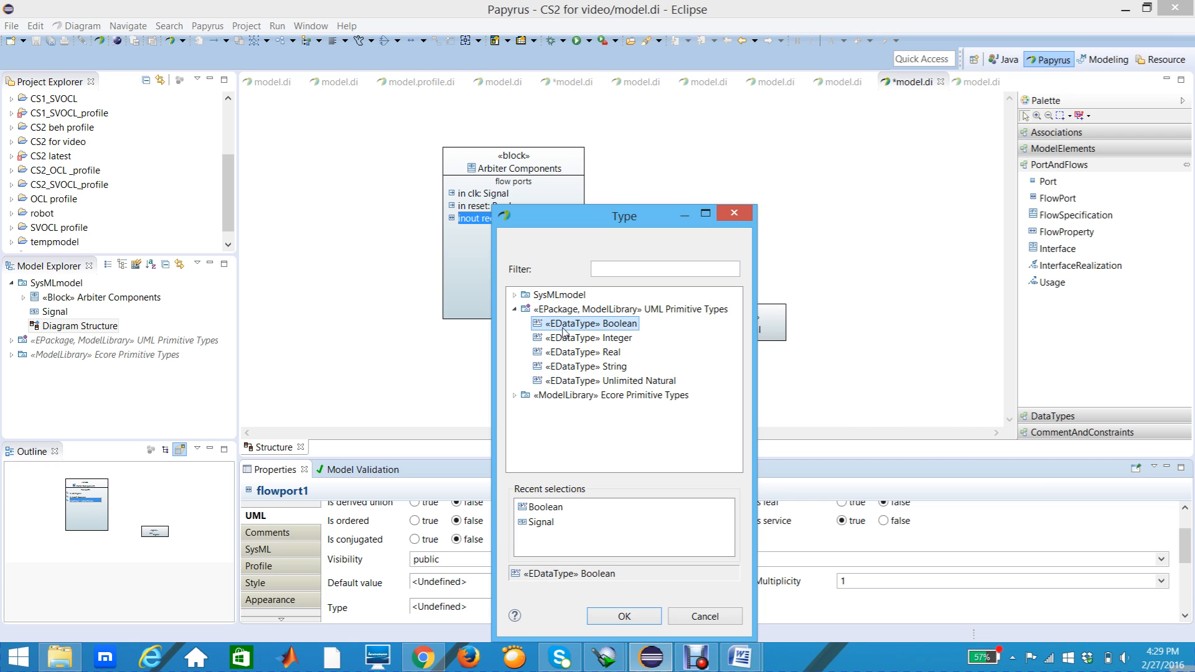
left_click(616, 617)
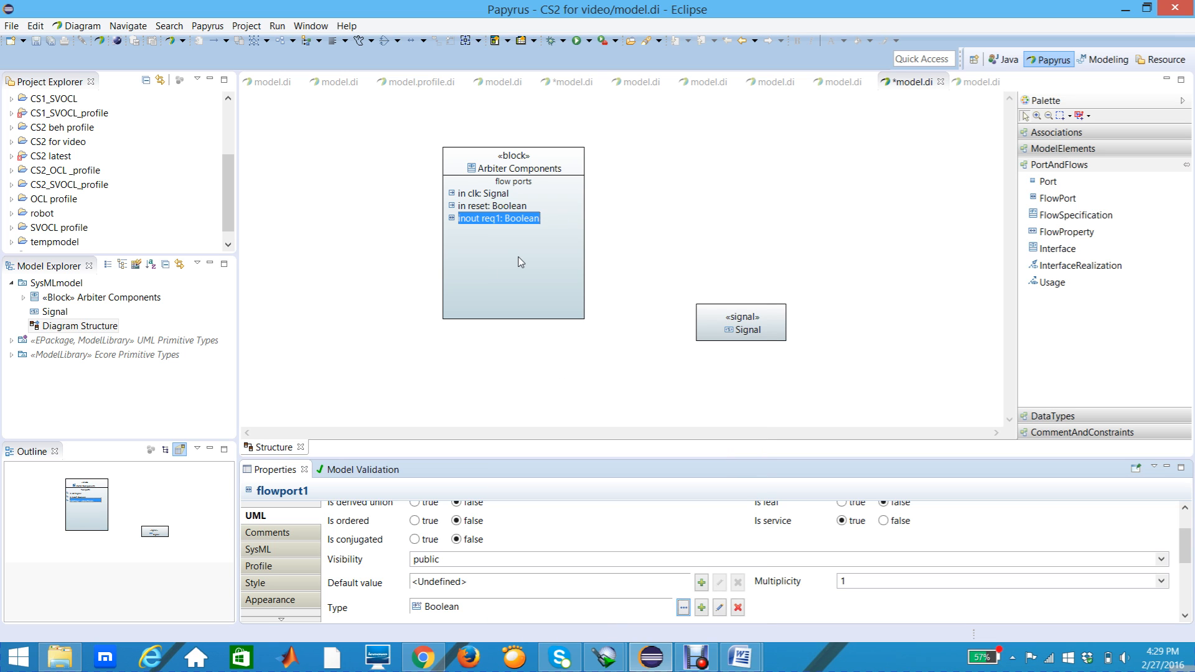
Step: Set the SysML direction of the req1 flow port to in
left_click(509, 243)
left_click(508, 219)
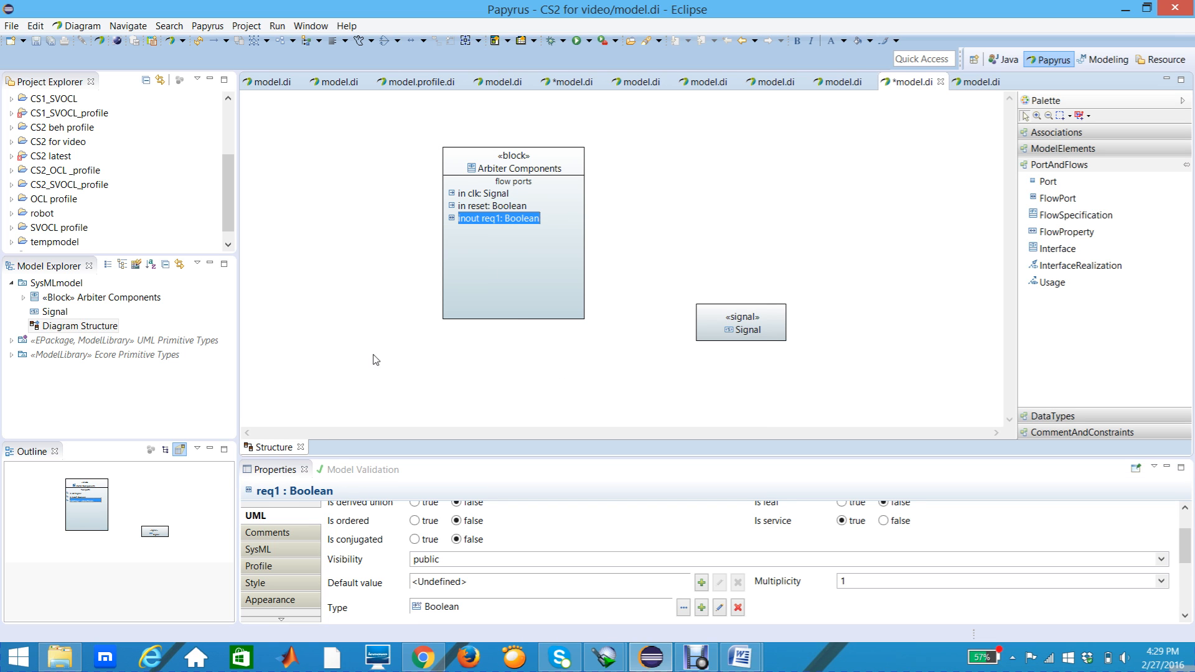
left_click(278, 551)
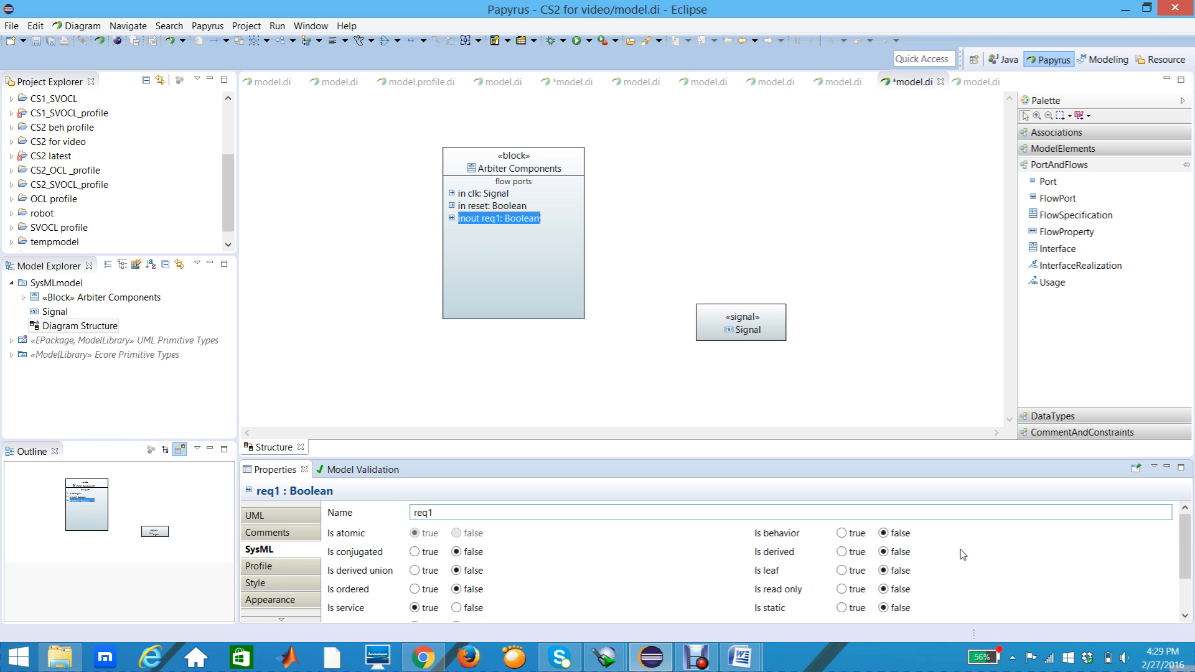
scroll(1186, 546, "down", 3)
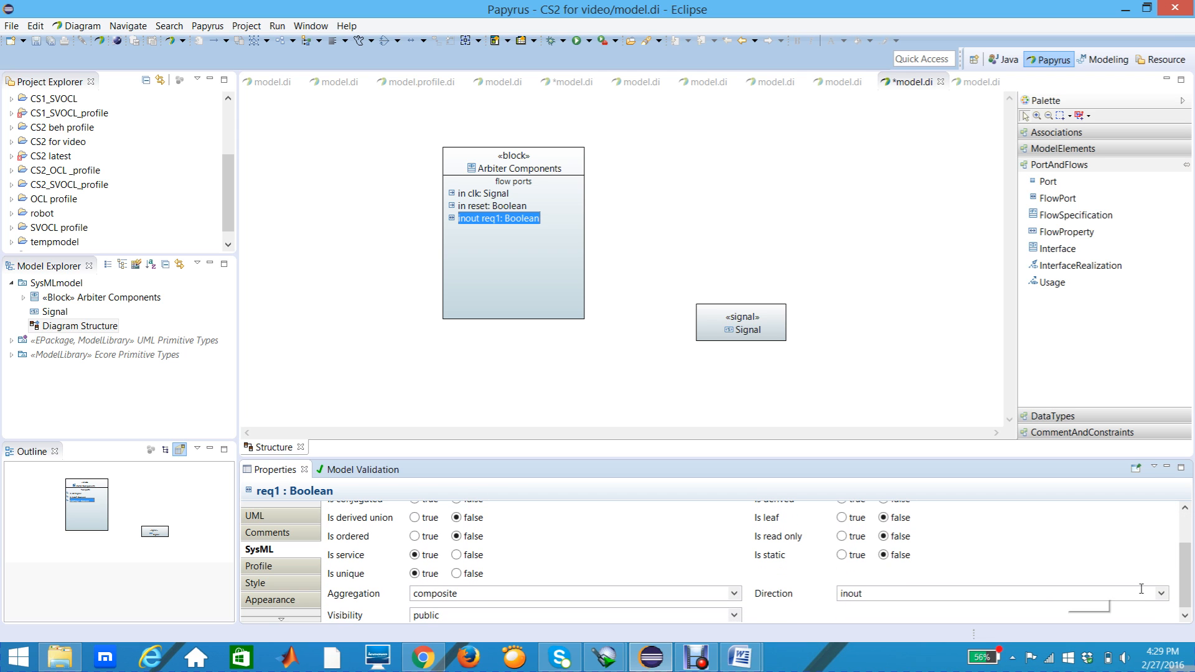
left_click(1161, 594)
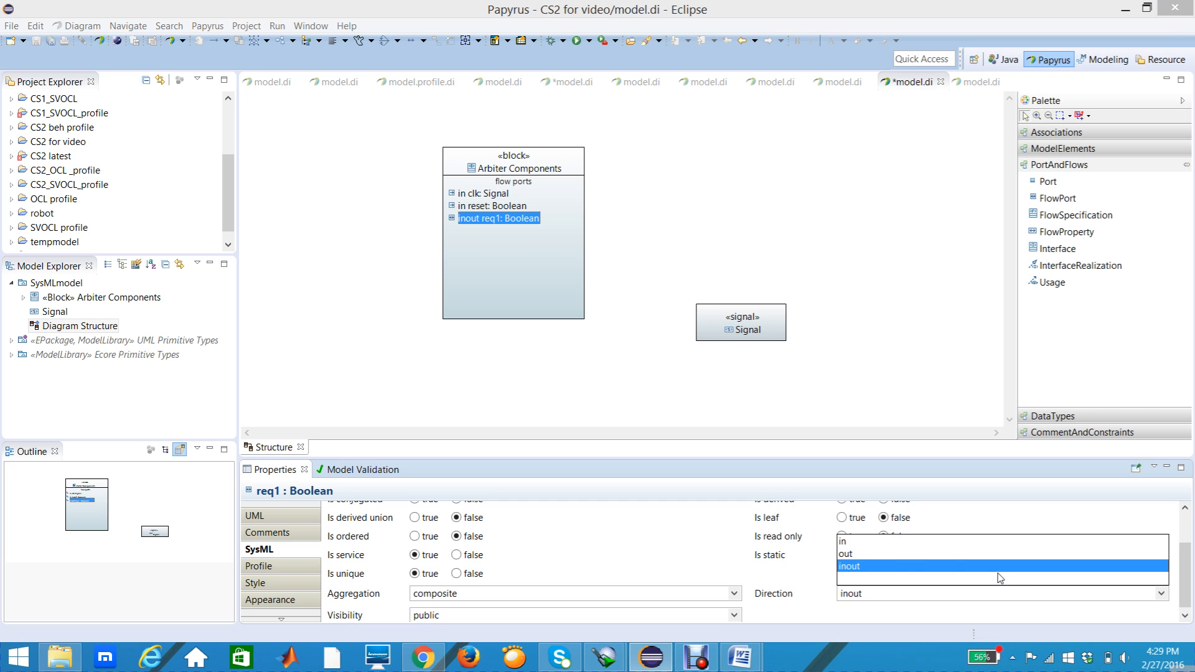
left_click(851, 542)
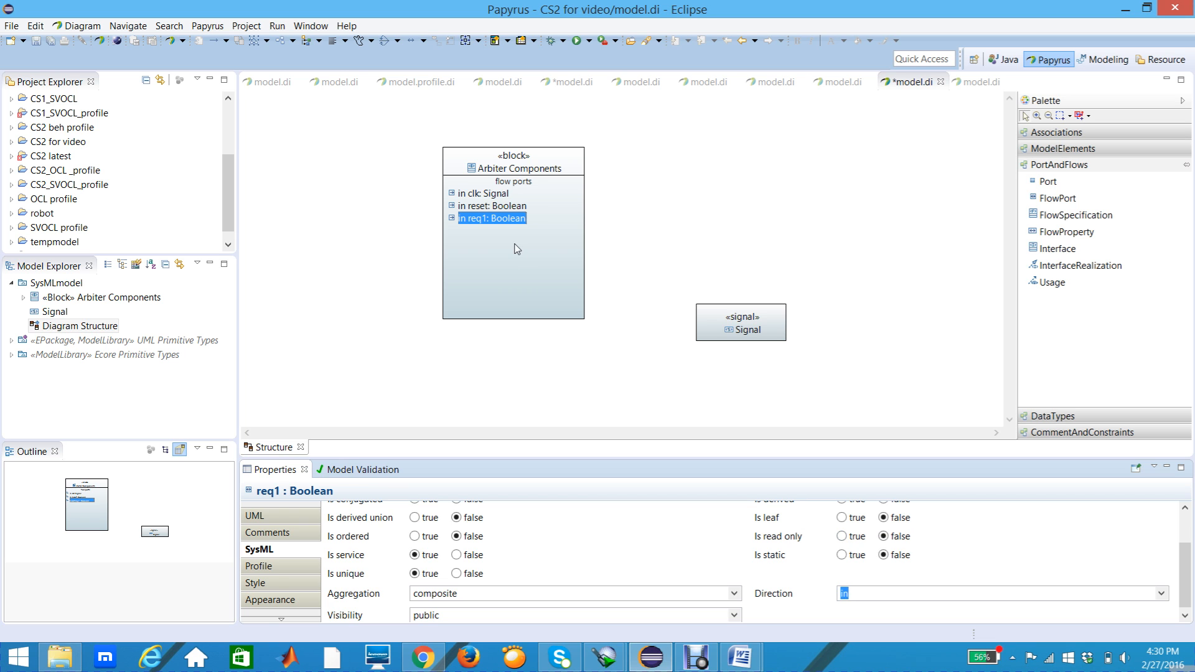
left_click(471, 230)
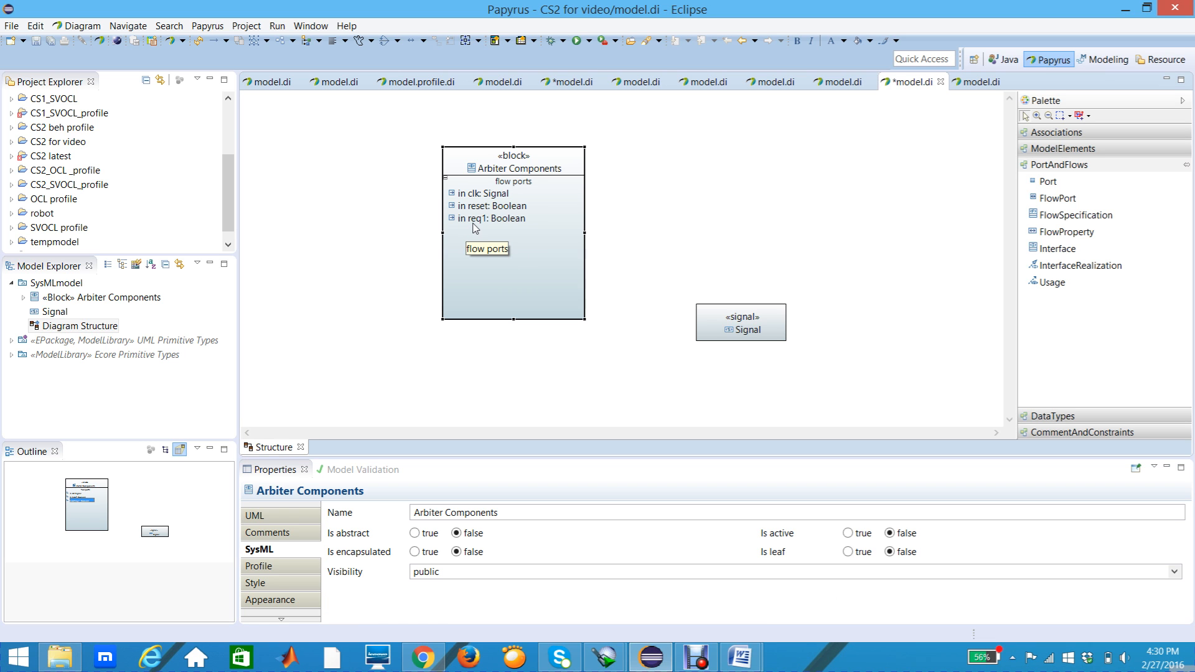
Step: Add a fourth FlowPort below req1 in the Arbiter Components block and name it req2
mouse_move(476, 229)
mouse_move(562, 255)
left_click(1056, 198)
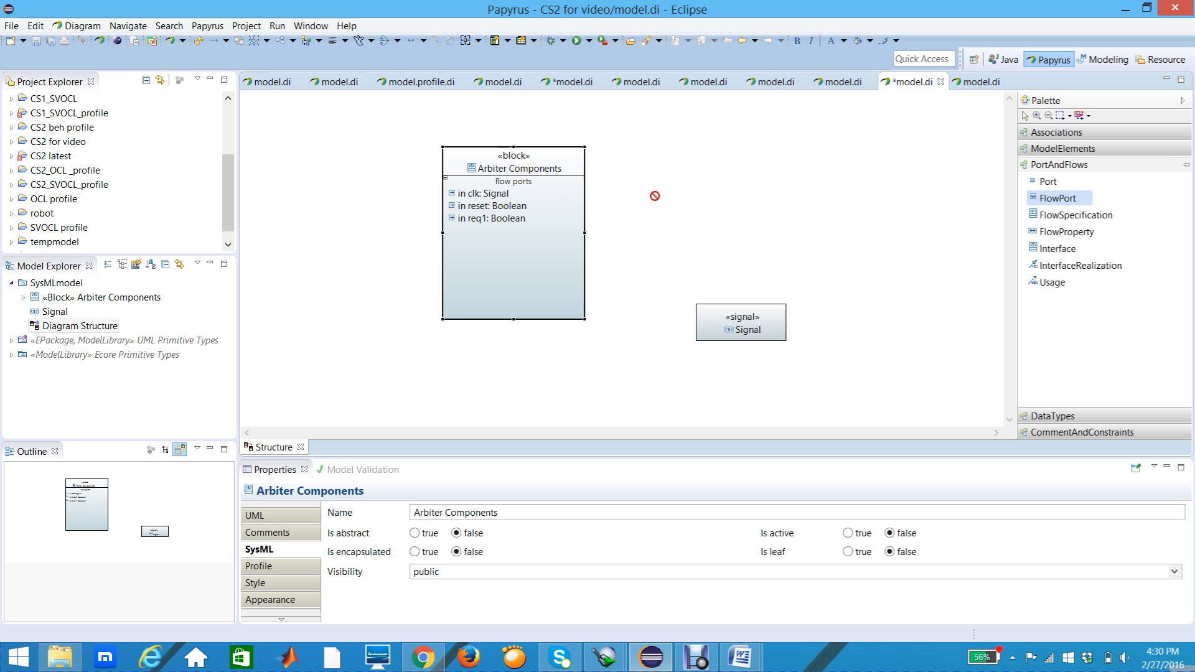
left_click(483, 240)
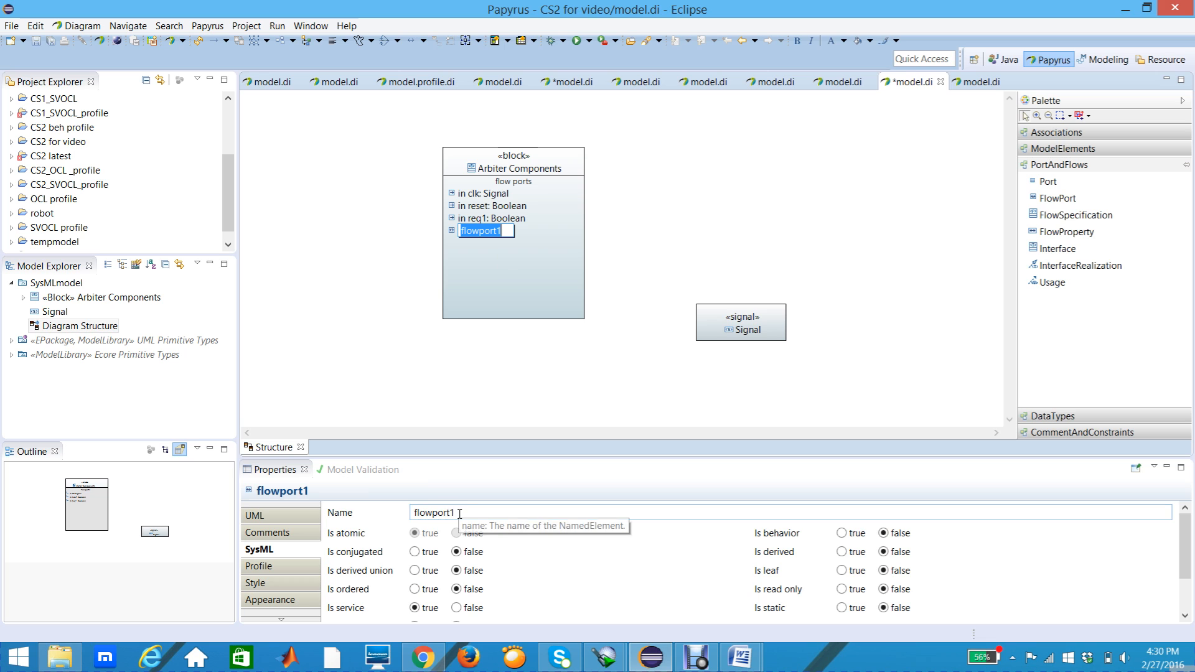
left_click_drag(459, 514, 416, 516)
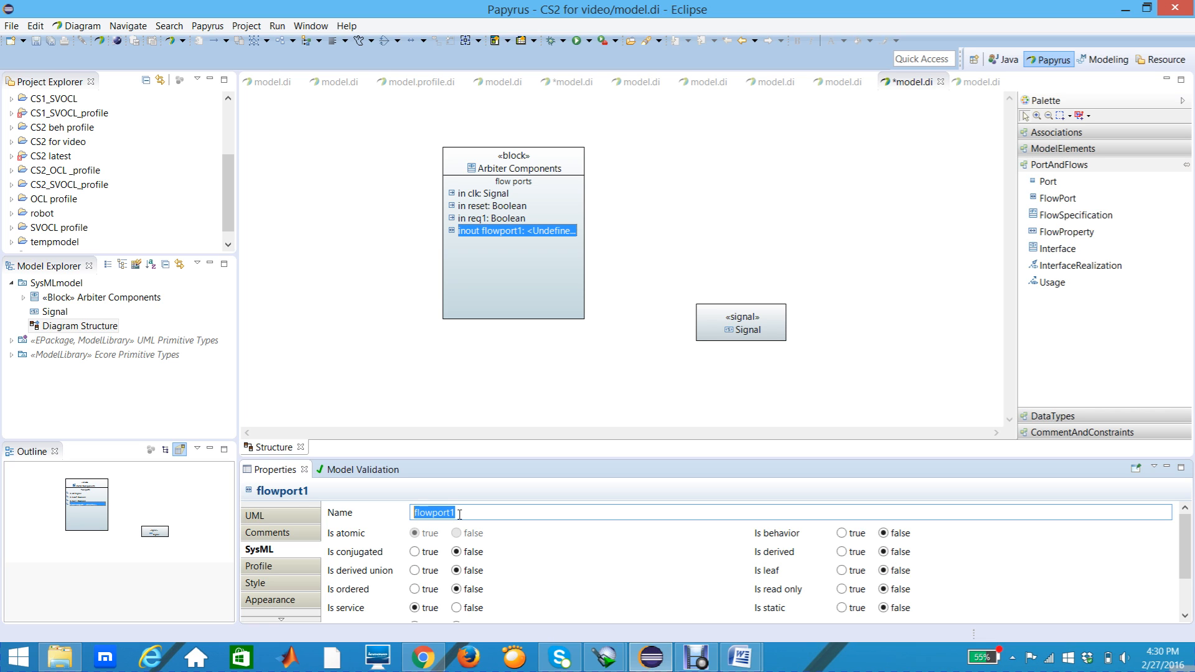
type("req2")
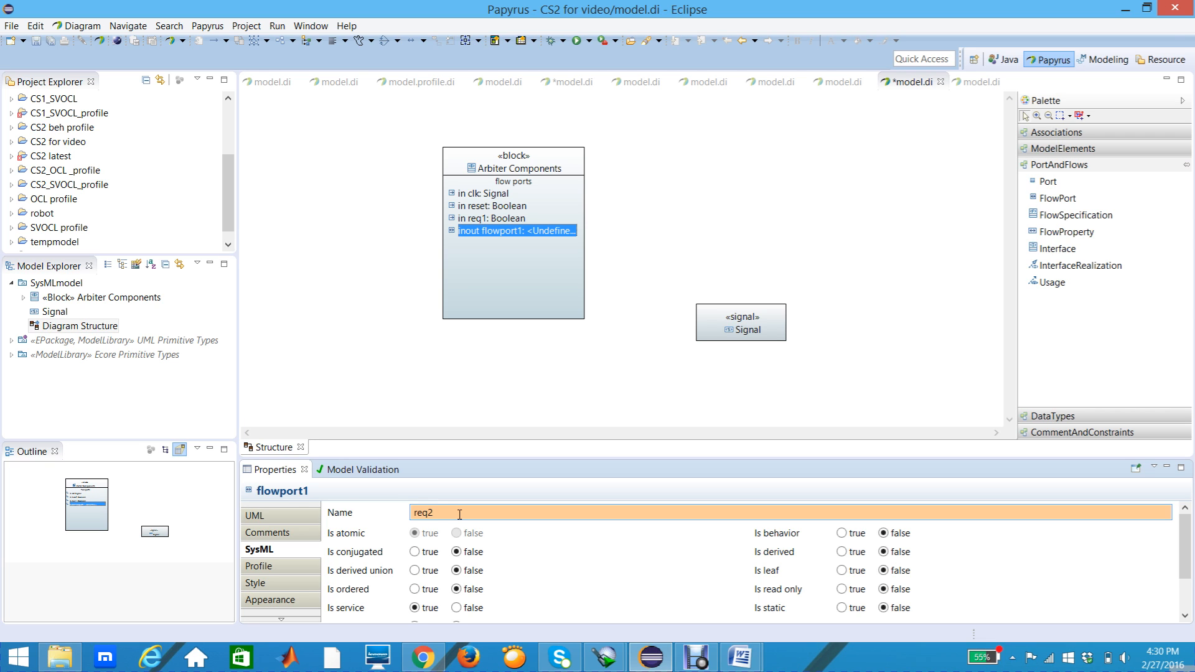
key("Return")
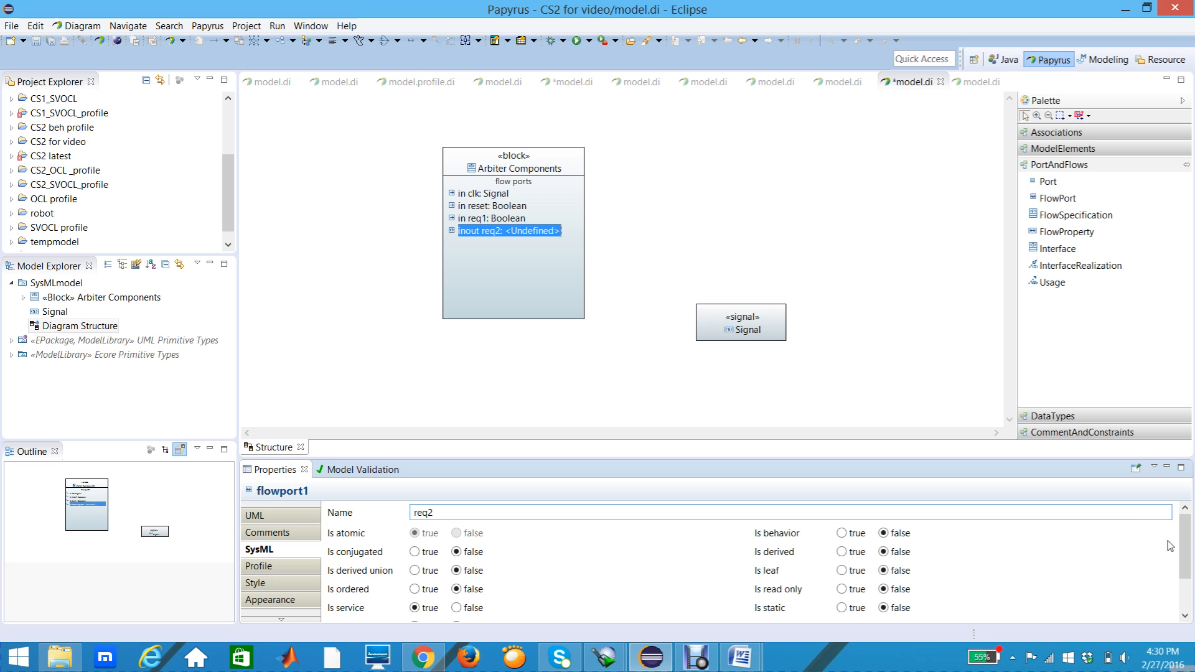
Step: Set the SysML direction of the req2 flow port to in
scroll(1185, 563, "down", 2)
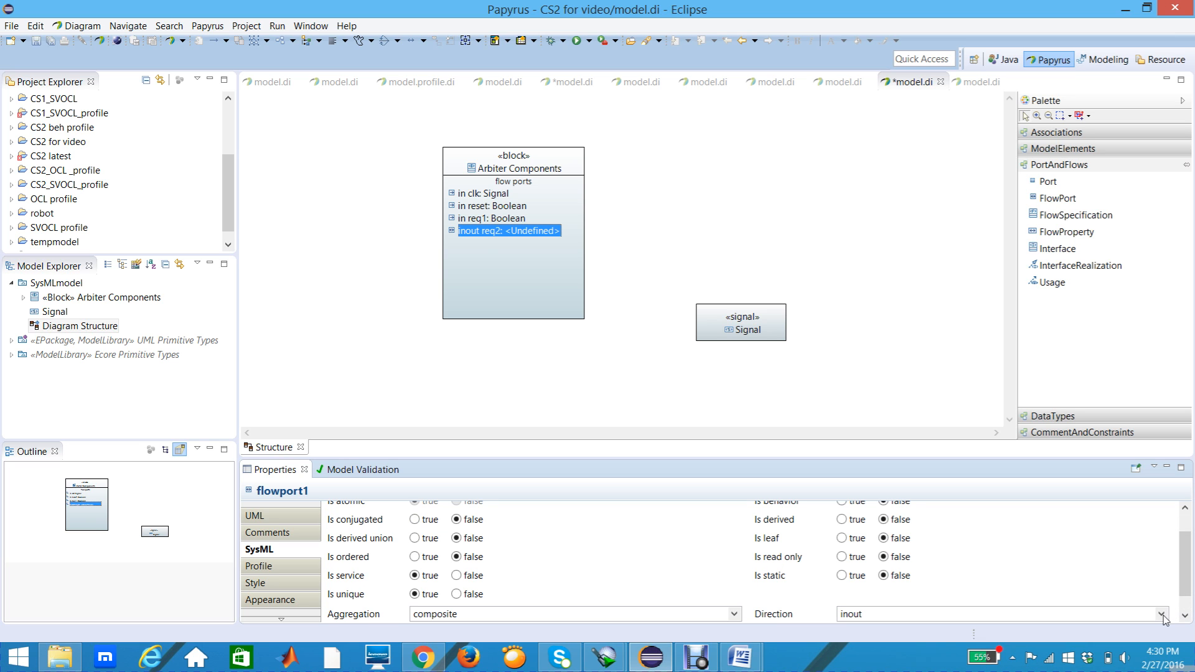
left_click(1162, 614)
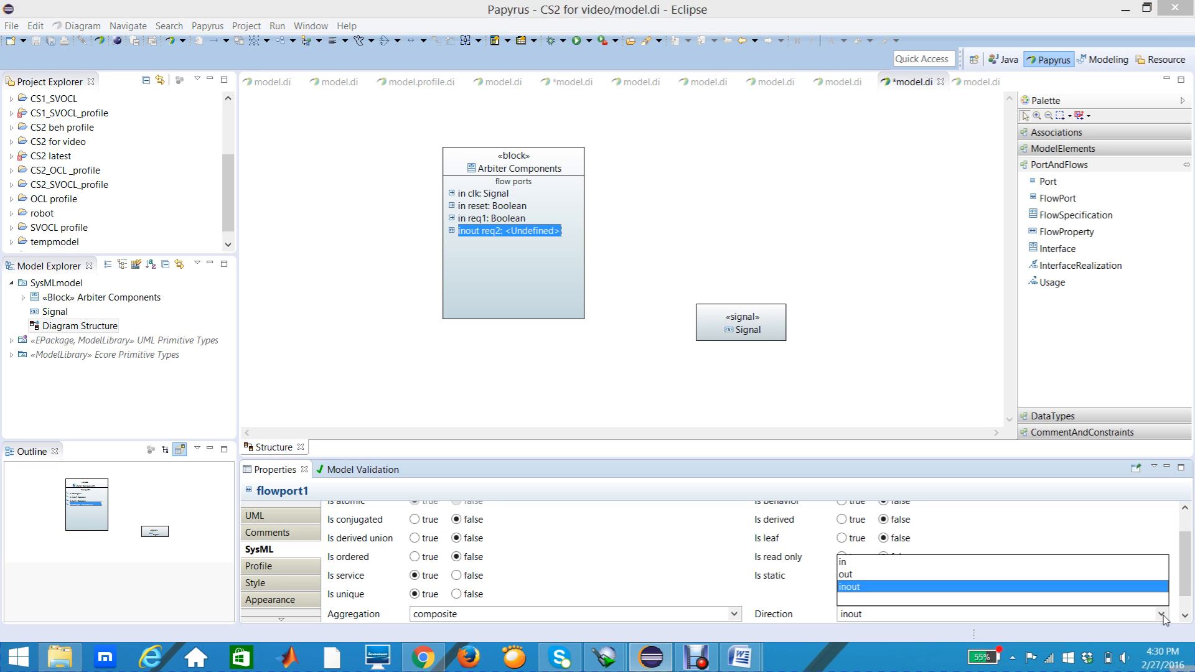
left_click(857, 562)
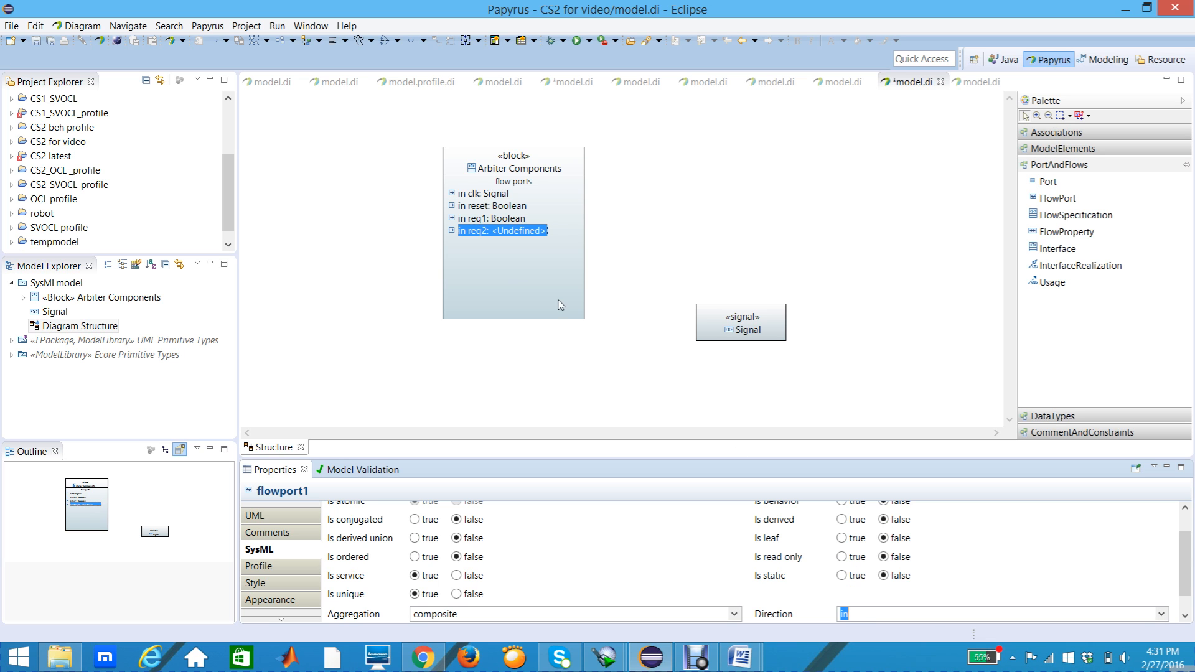
left_click(519, 282)
Step: Set the type of the req2 flow port to Boolean from UML Primitive Types
left_click(520, 231)
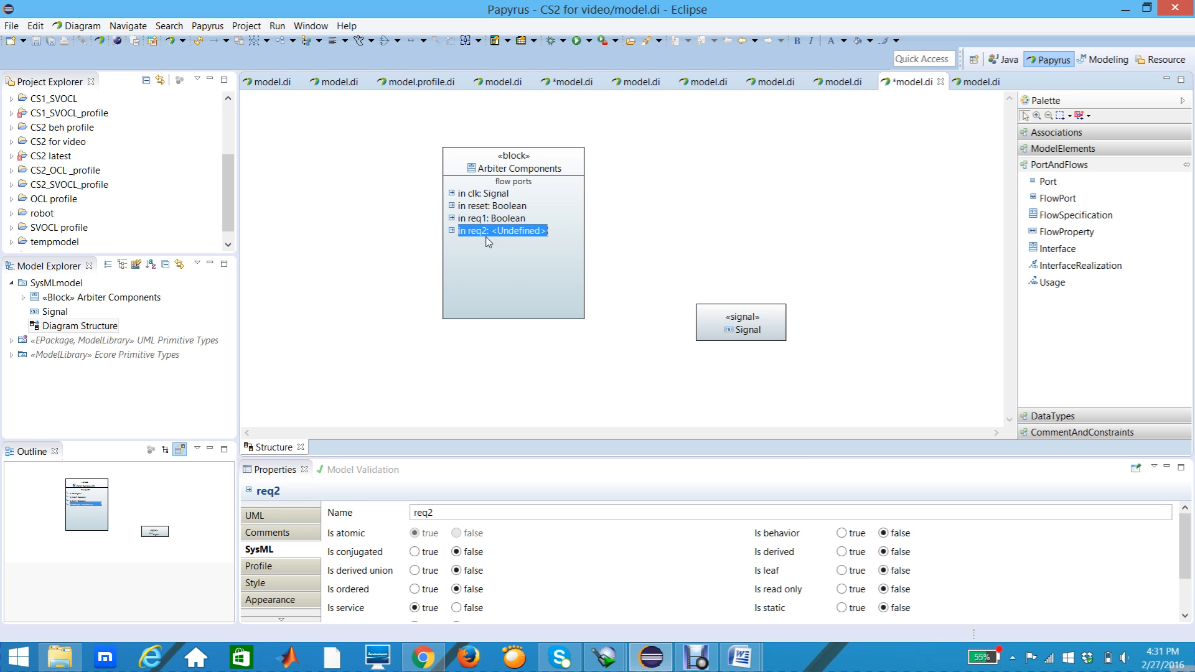
left_click(285, 518)
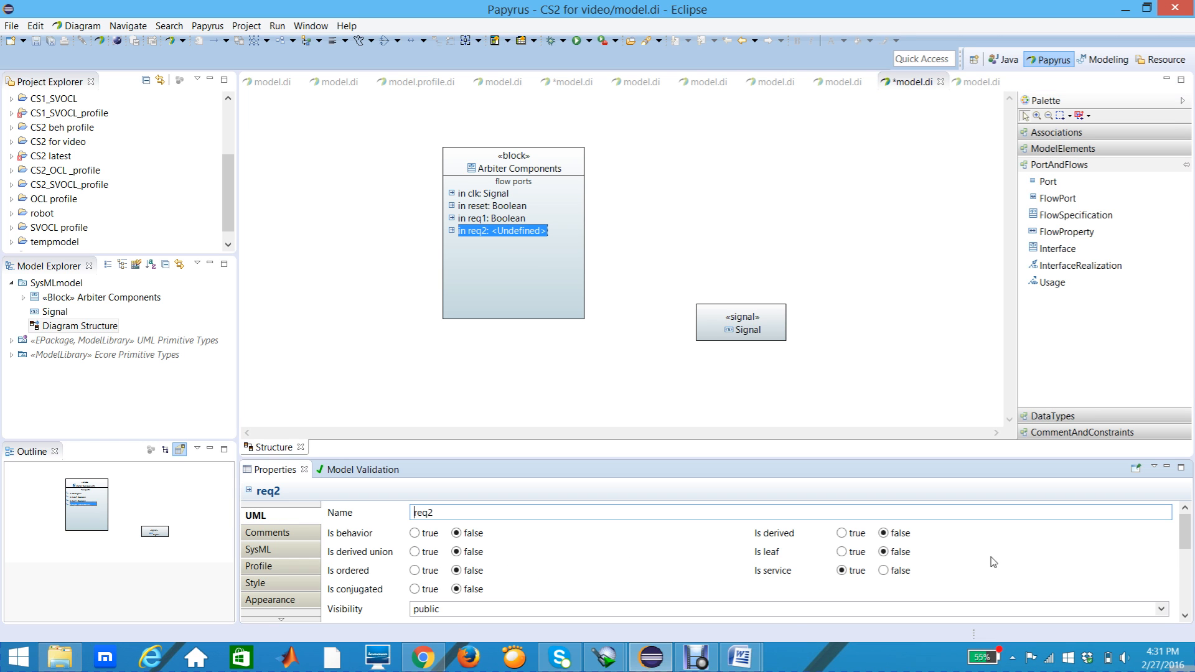
left_click(1185, 616)
left_click(1185, 617)
left_click(1184, 616)
left_click(1184, 616)
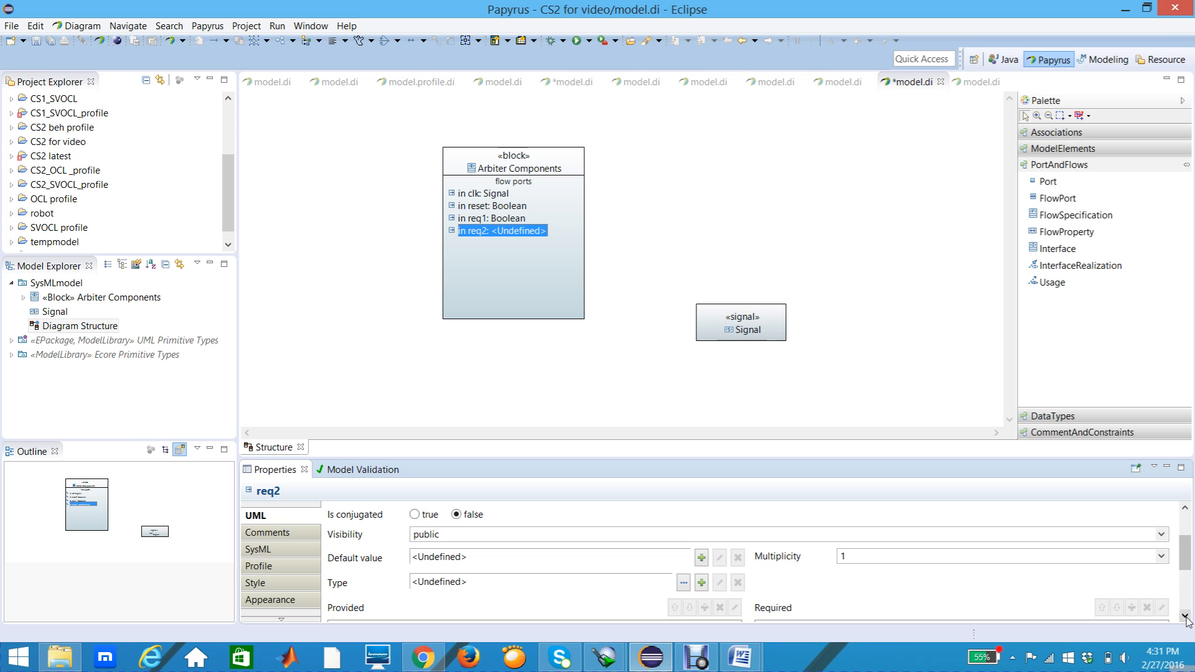
left_click(1185, 616)
left_click(1185, 616)
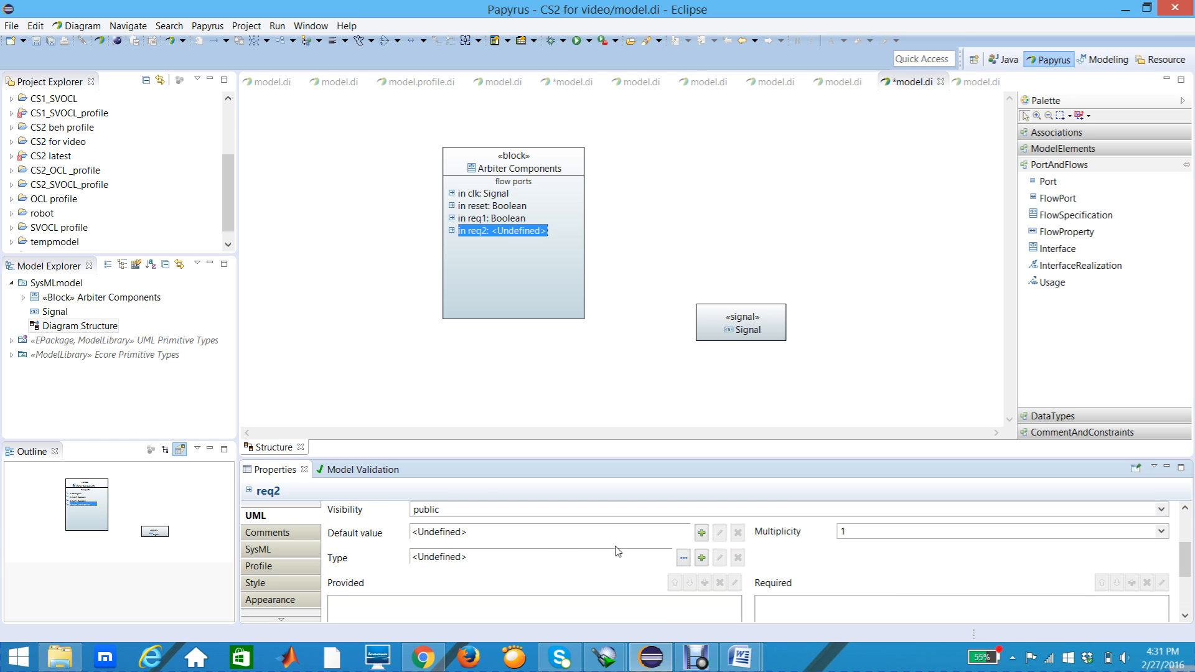
left_click(684, 558)
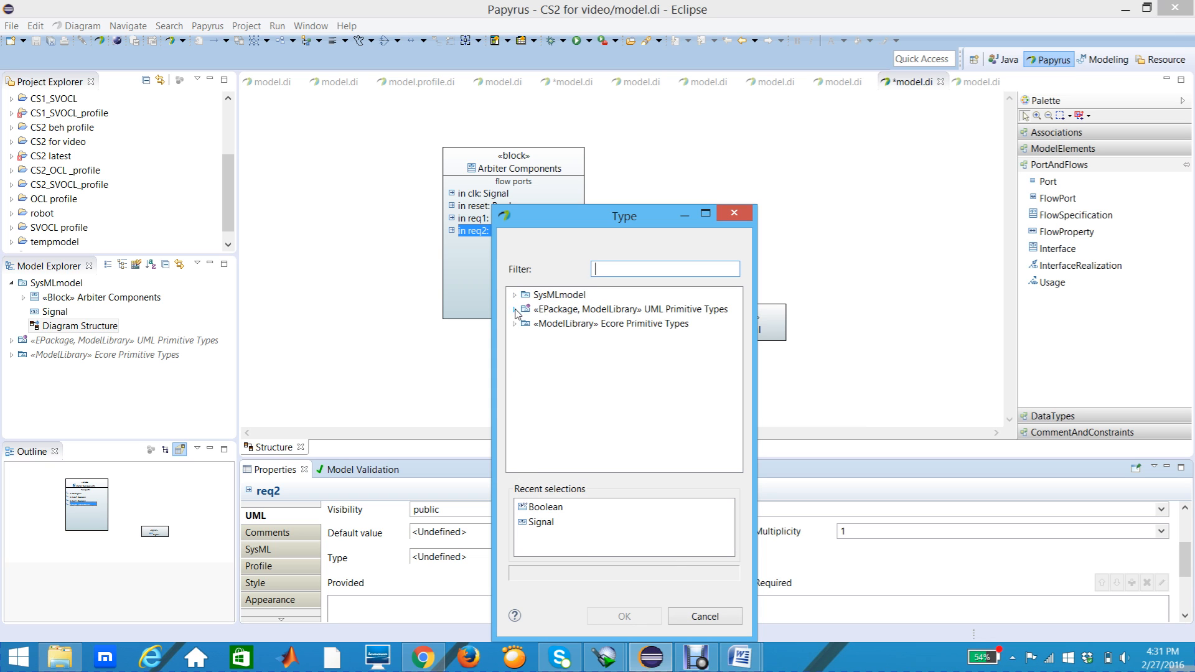
left_click(516, 310)
left_click(565, 326)
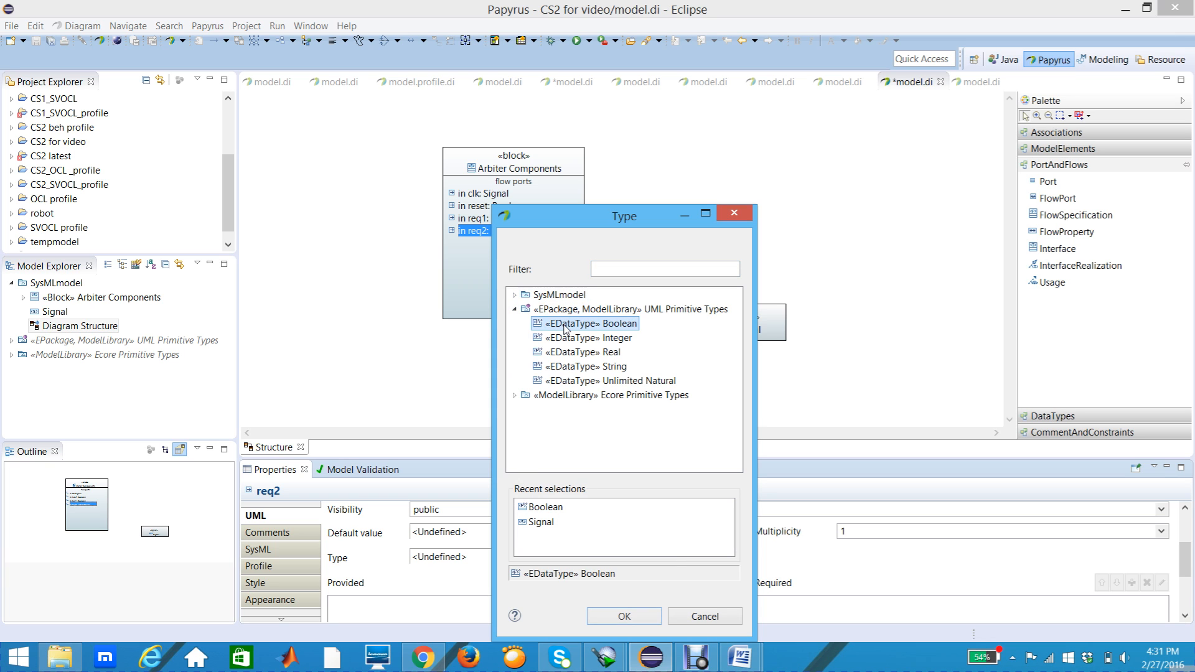
left_click(623, 616)
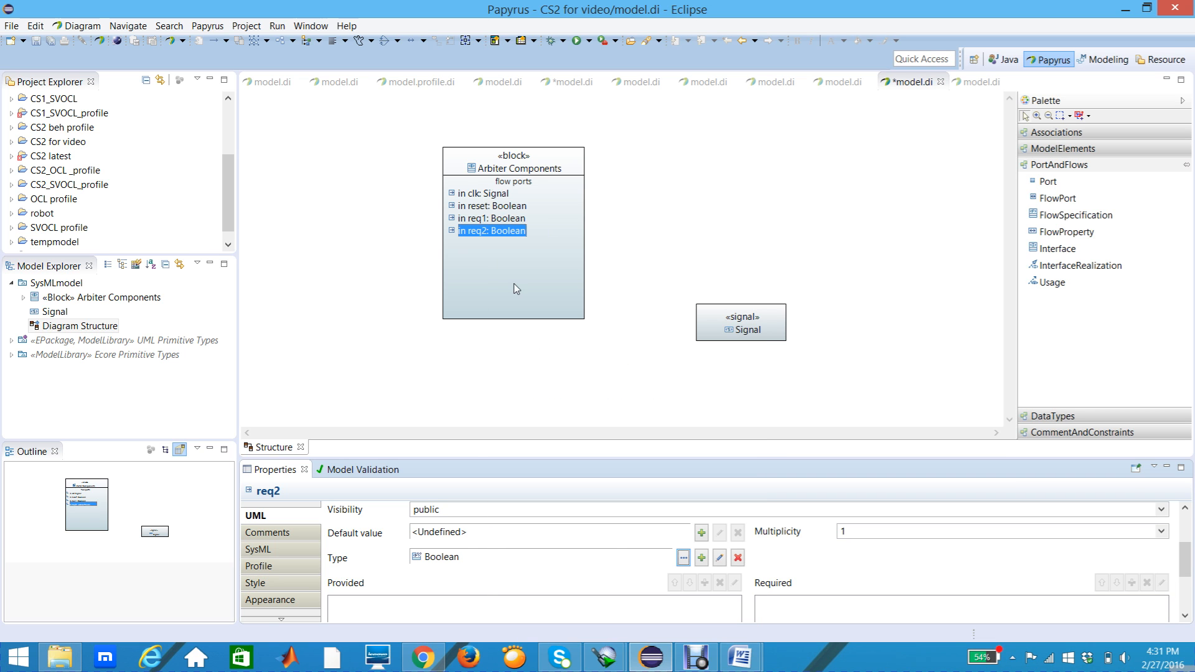
left_click(505, 240)
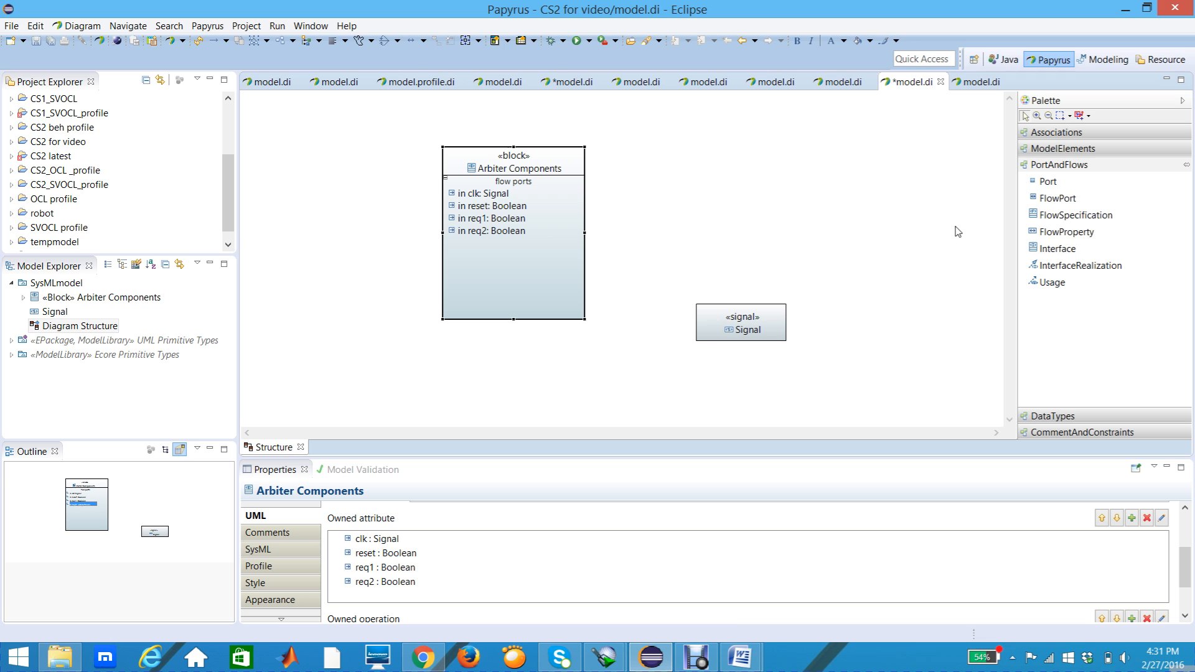
Step: Add a fifth FlowPort below req2 in the Arbiter Components block and name it req3
left_click(1067, 231)
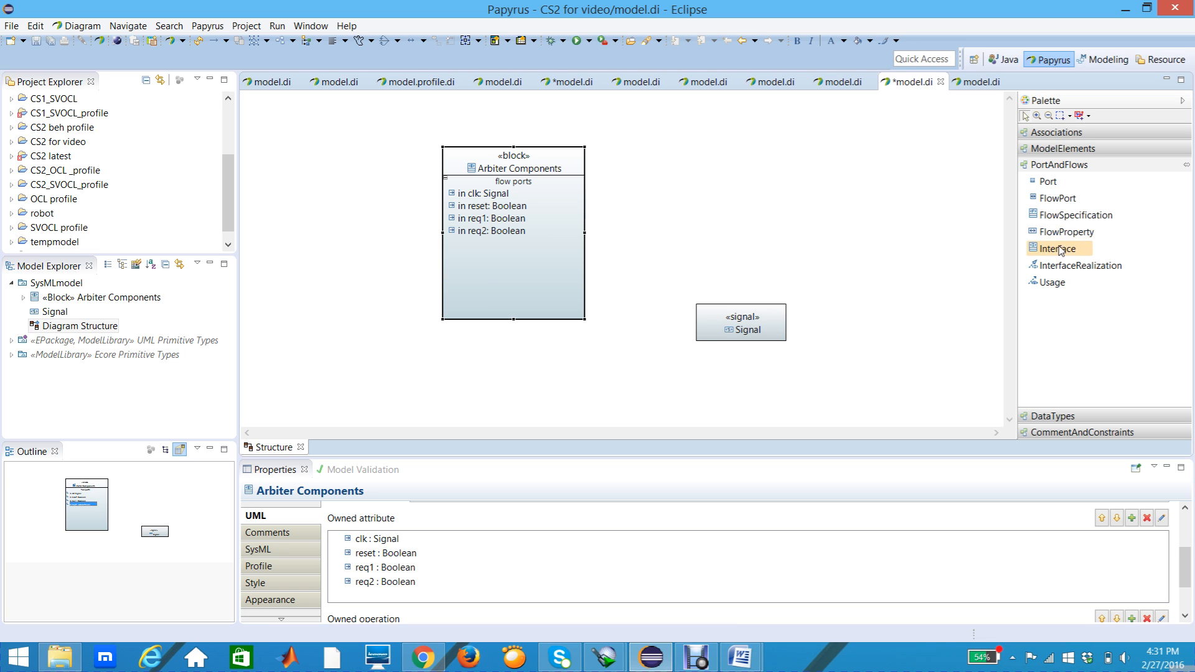
left_click(1056, 199)
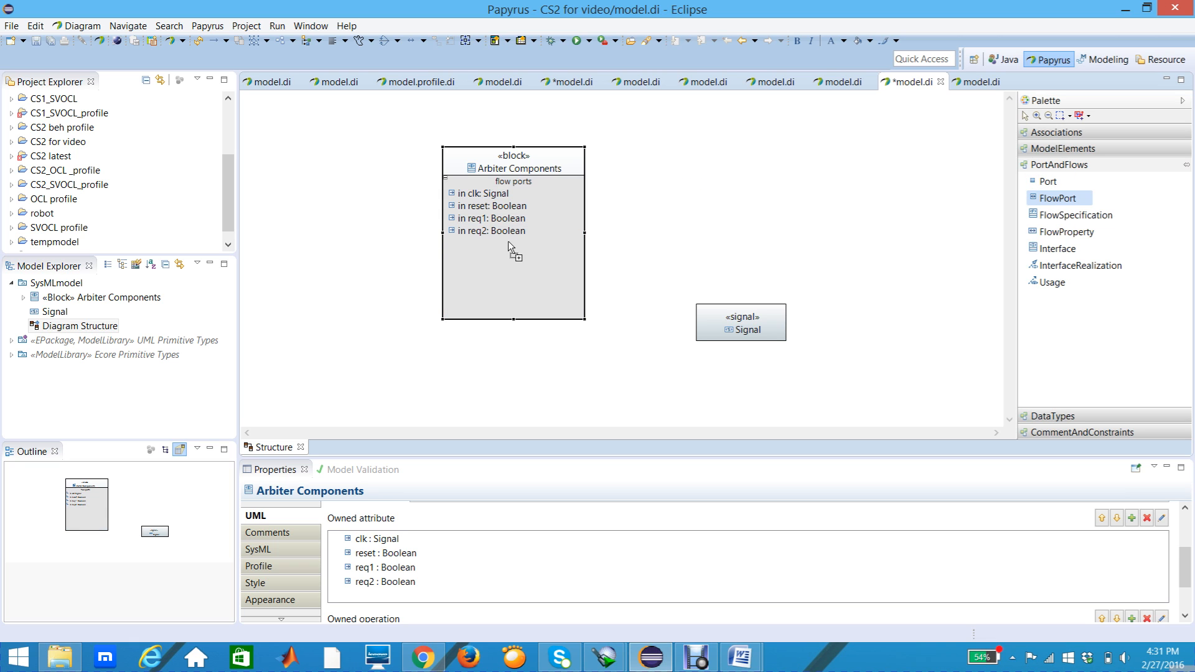
left_click(486, 253)
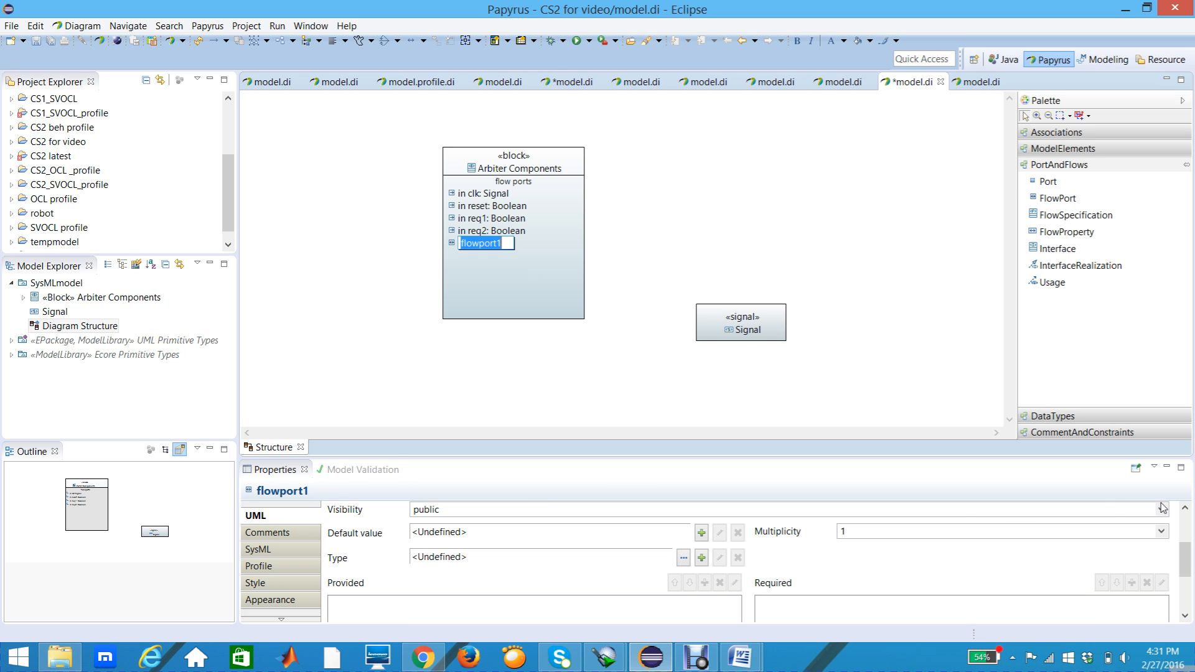
left_click(1187, 514)
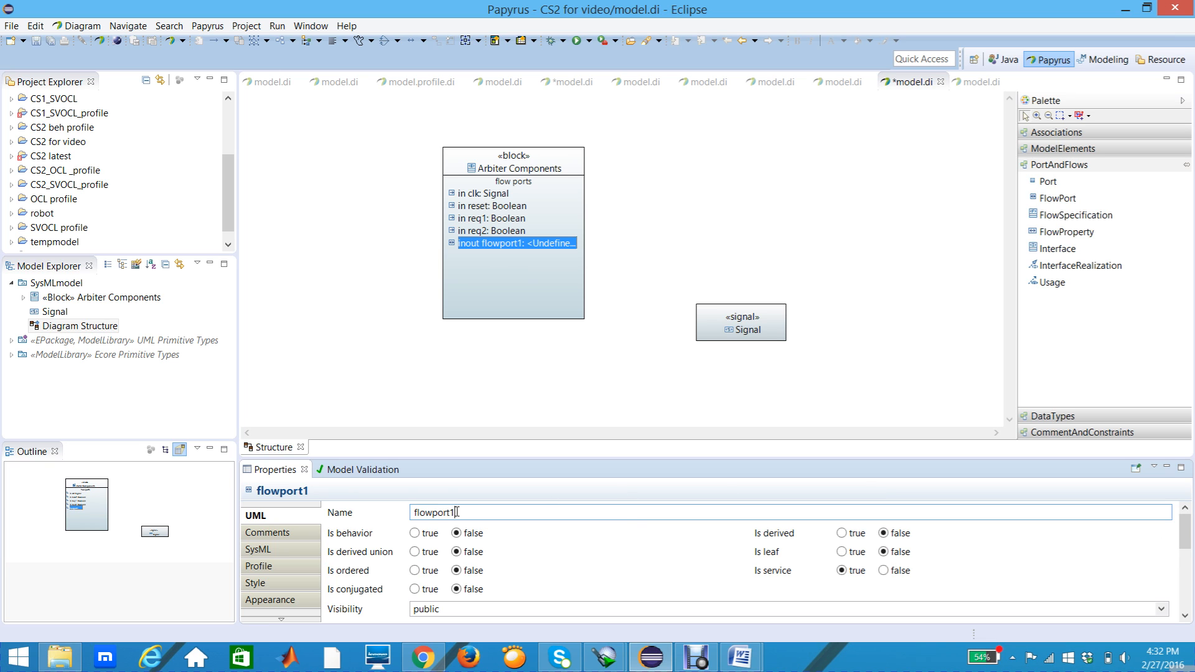
double_click(419, 513)
type("req3")
key("Return")
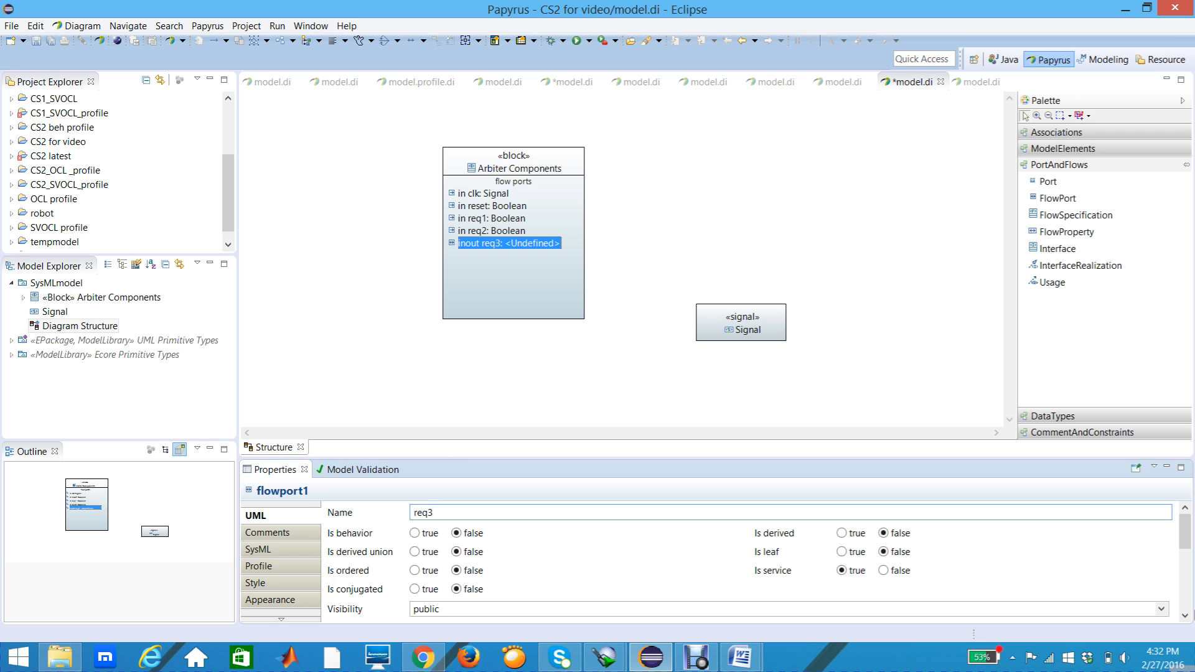
Step: Set the type of the req3 flow port to Boolean from UML Primitive Types
scroll(1185, 616, "down", 4)
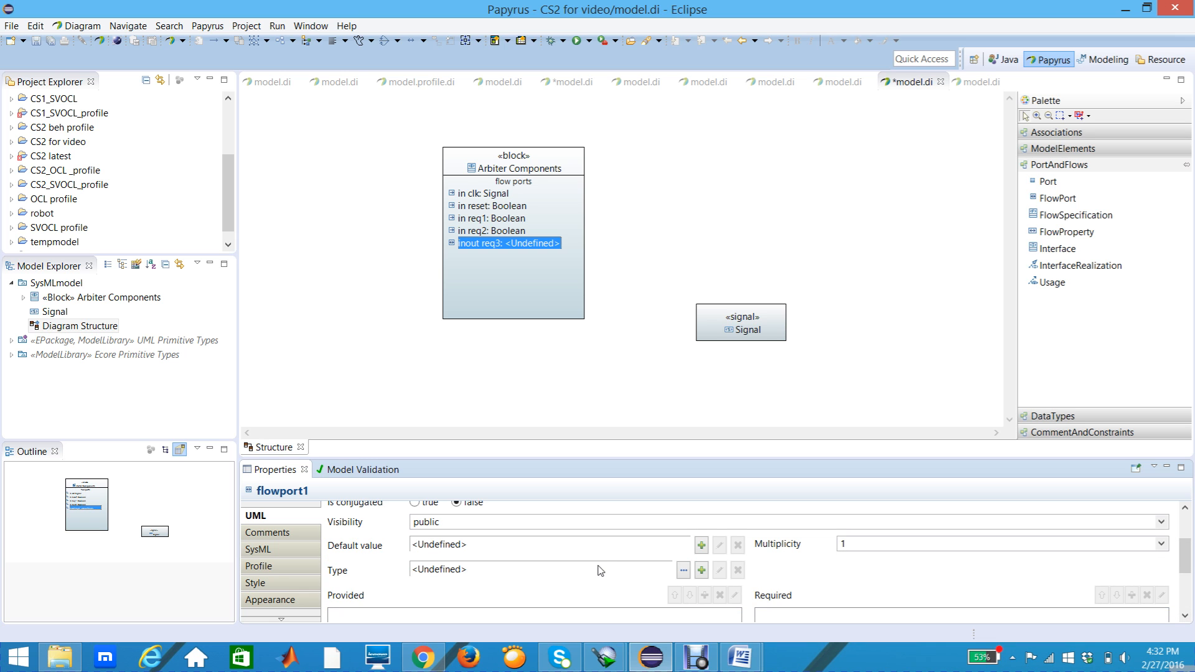
left_click(683, 570)
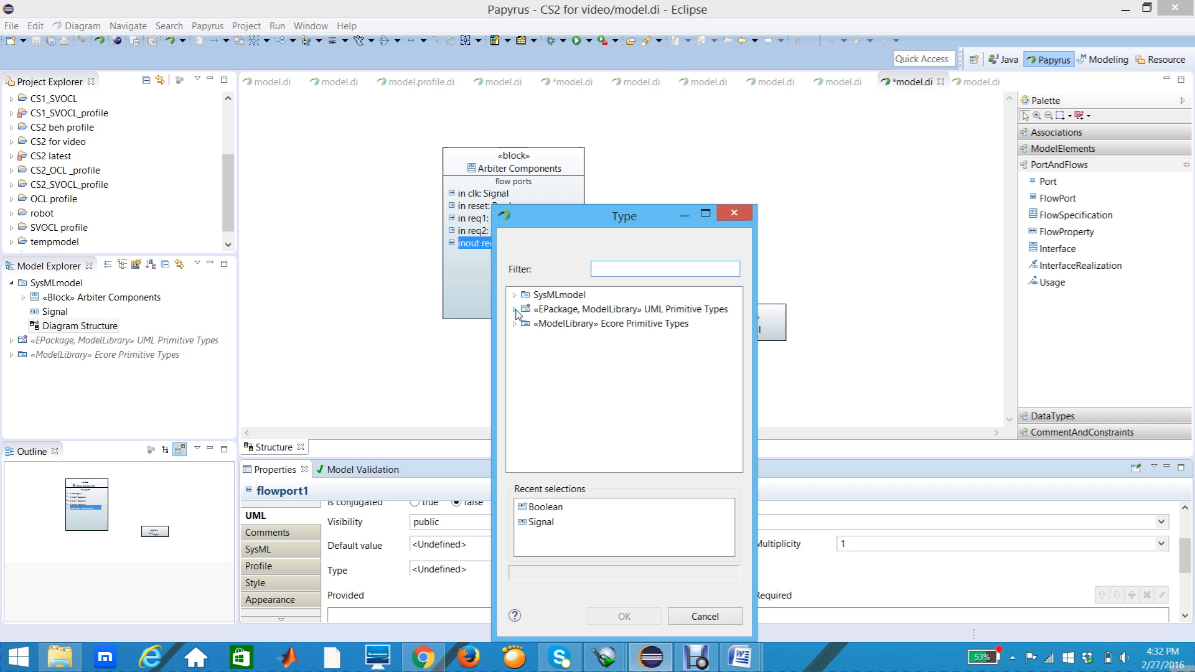
left_click(515, 310)
left_click(566, 325)
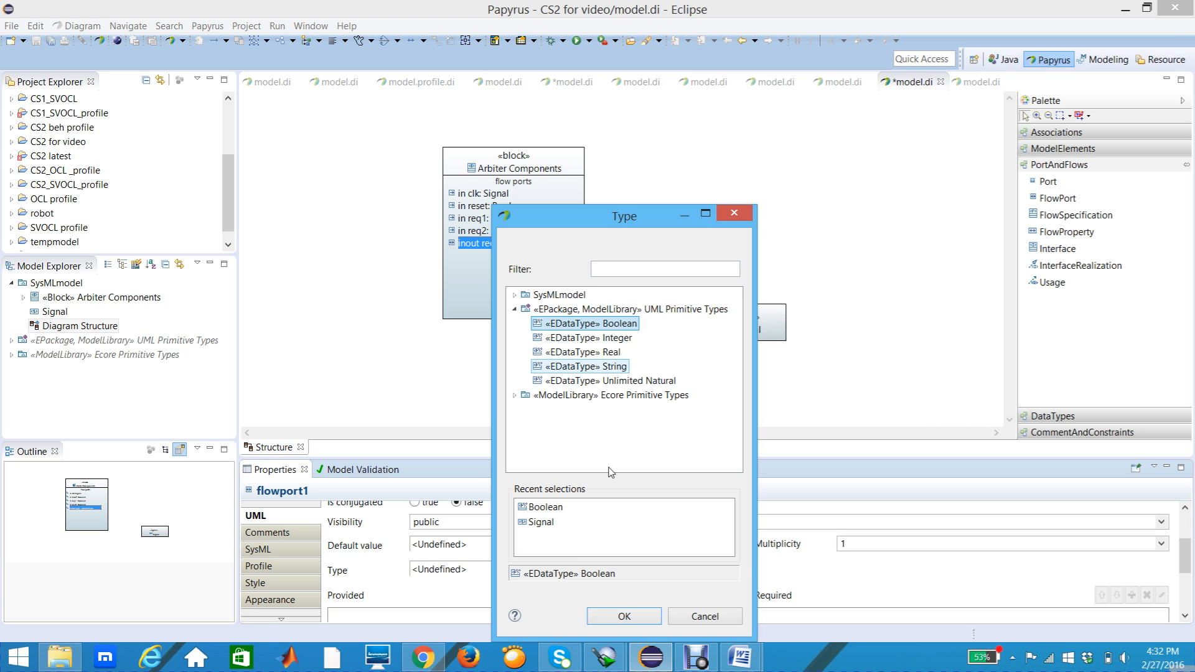
left_click(616, 616)
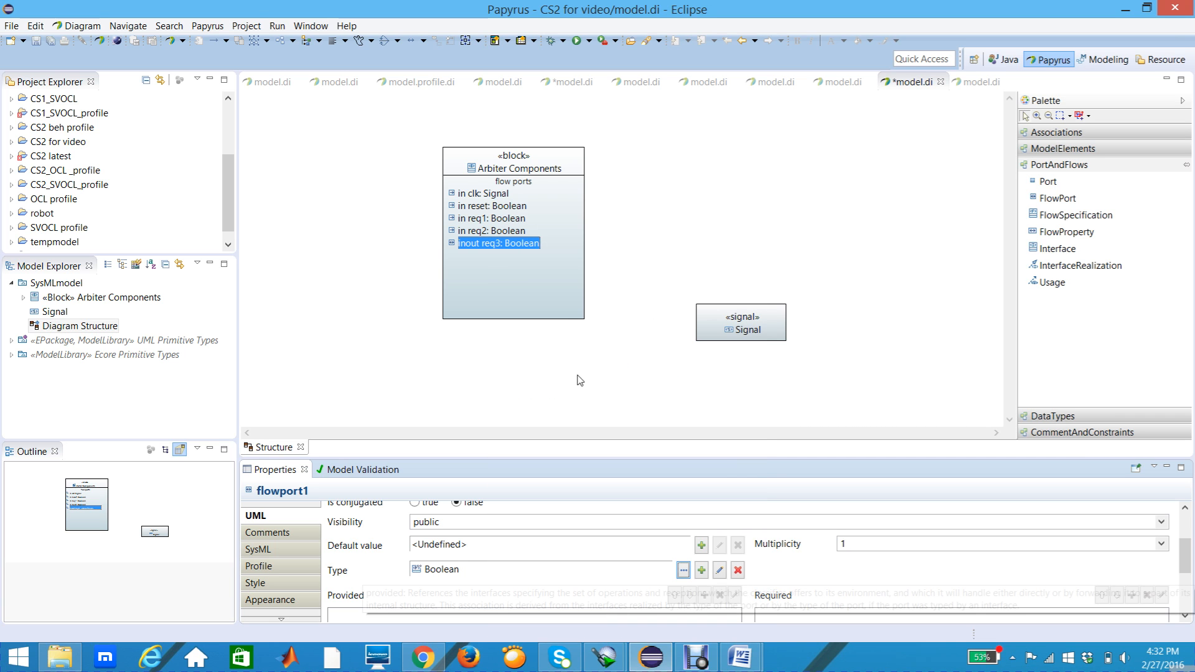
left_click(550, 296)
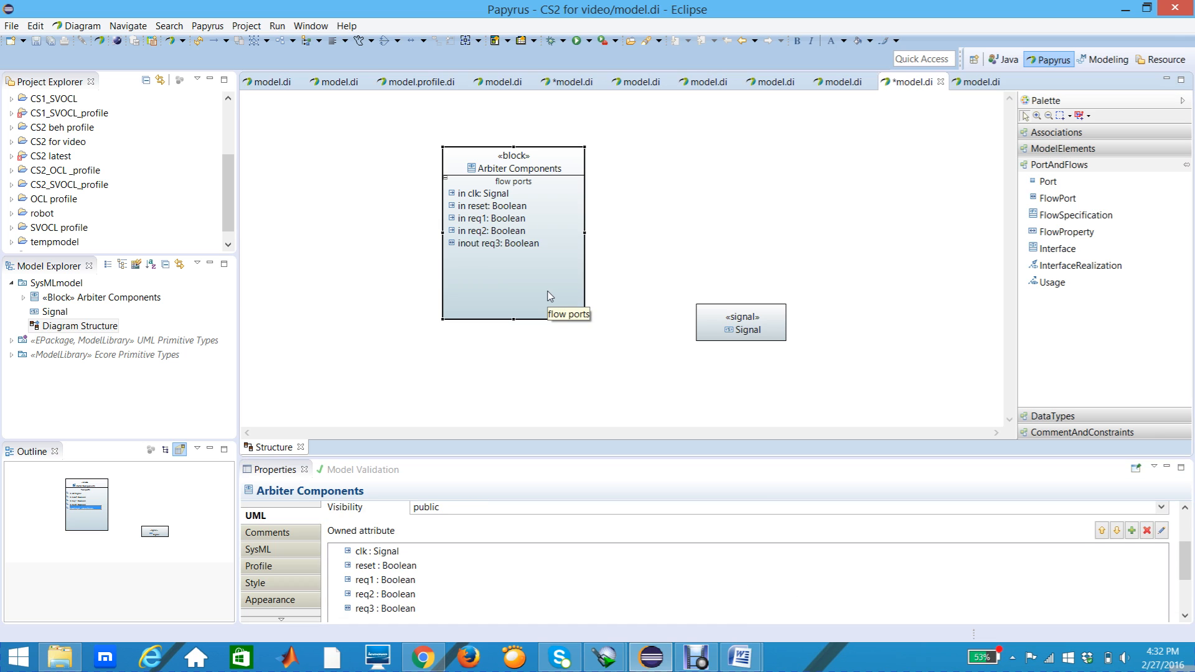
Step: Set the SysML direction of the req3 flow port to in
left_click(509, 247)
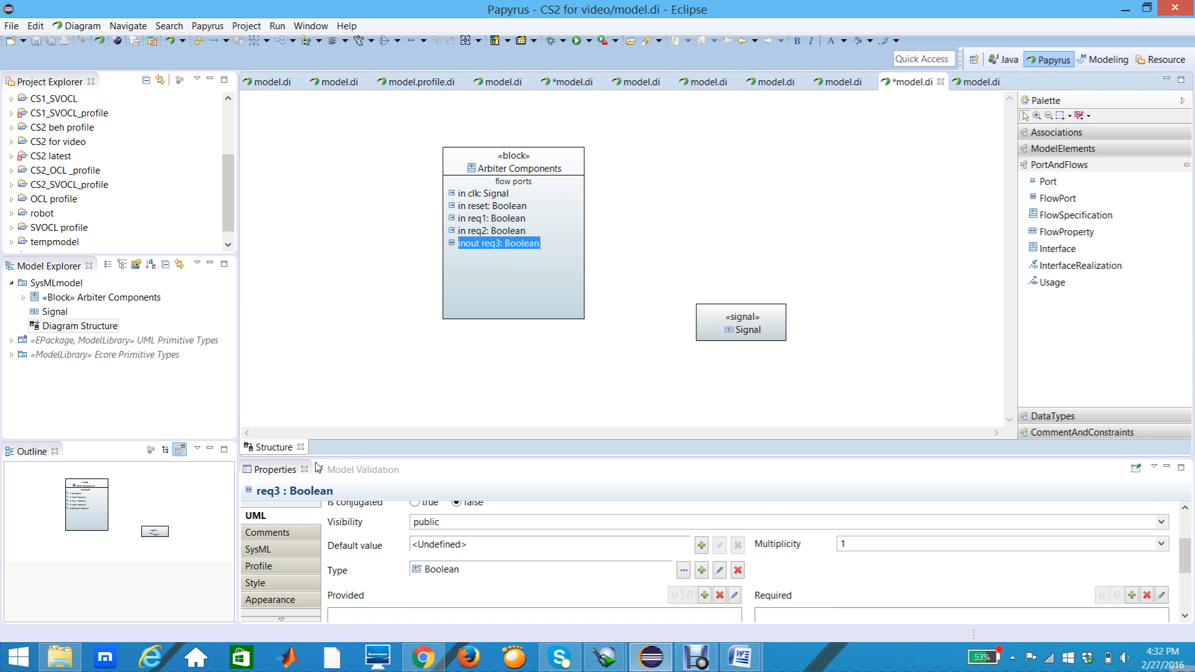
left_click(271, 551)
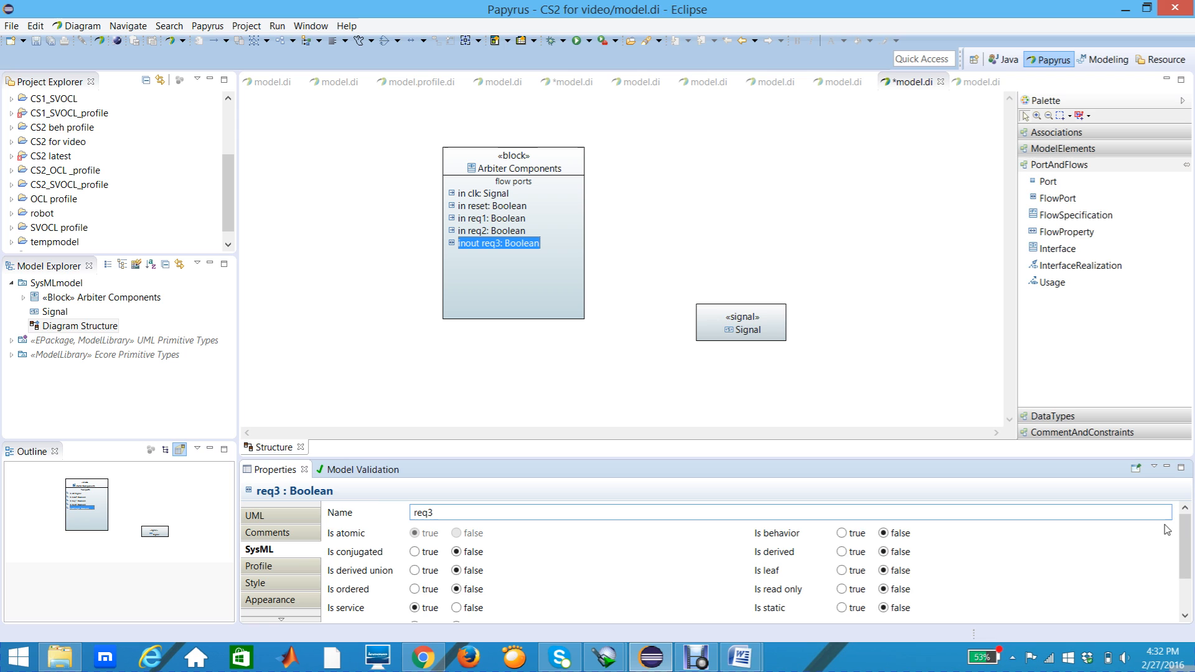
scroll(1182, 536, "down", 3)
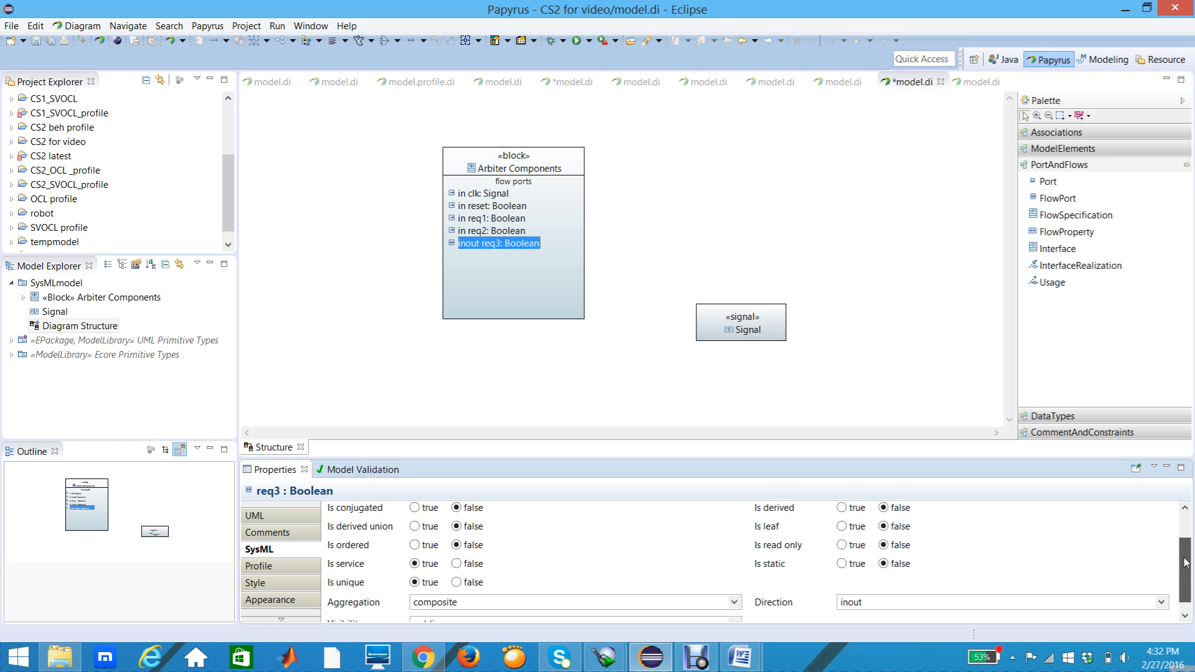
left_click(1162, 598)
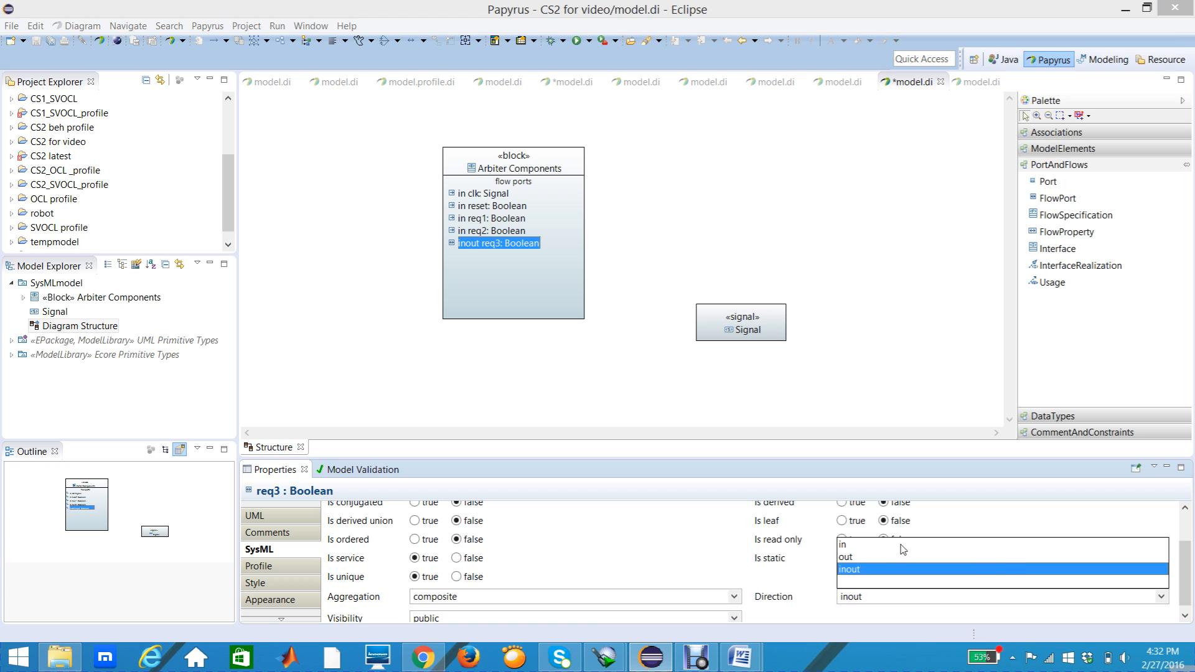
left_click(845, 546)
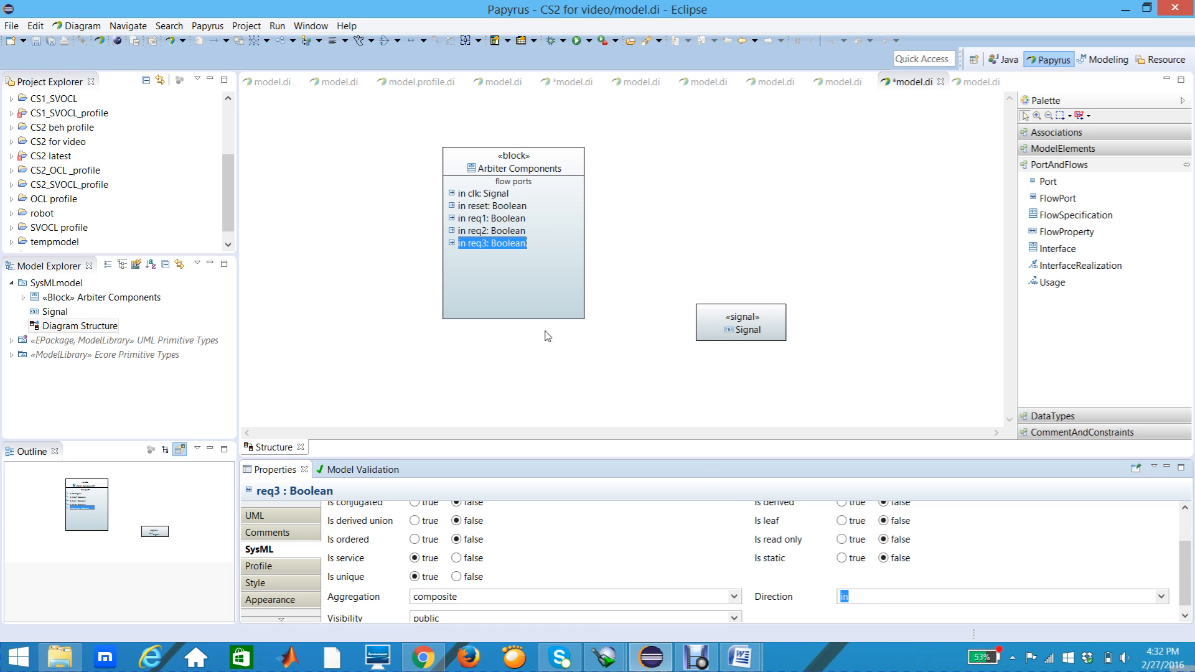
left_click(529, 310)
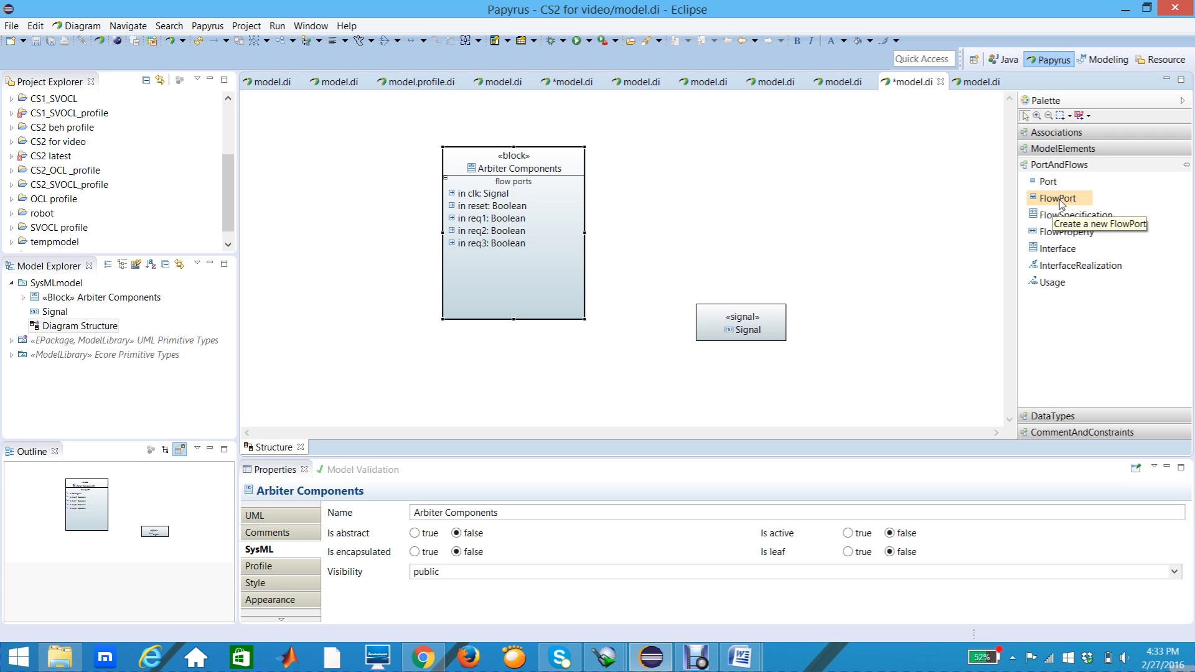
Step: Add a sixth FlowPort below req3 in the Arbiter Components block and name it gnt1
left_click(1060, 202)
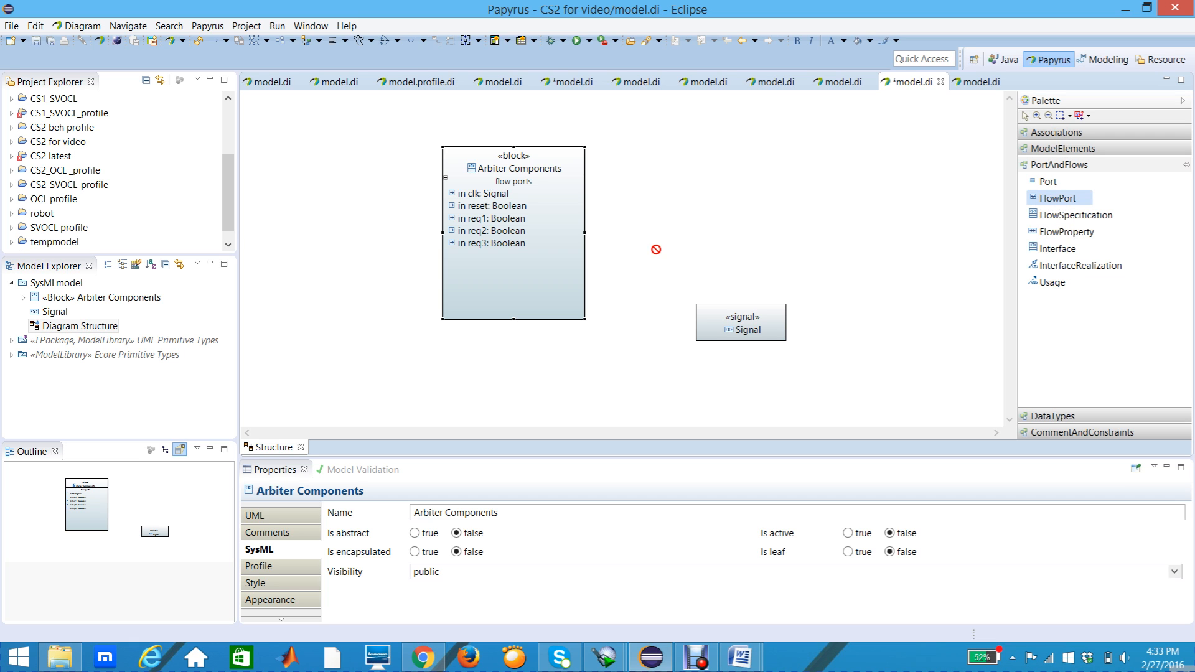
left_click(472, 259)
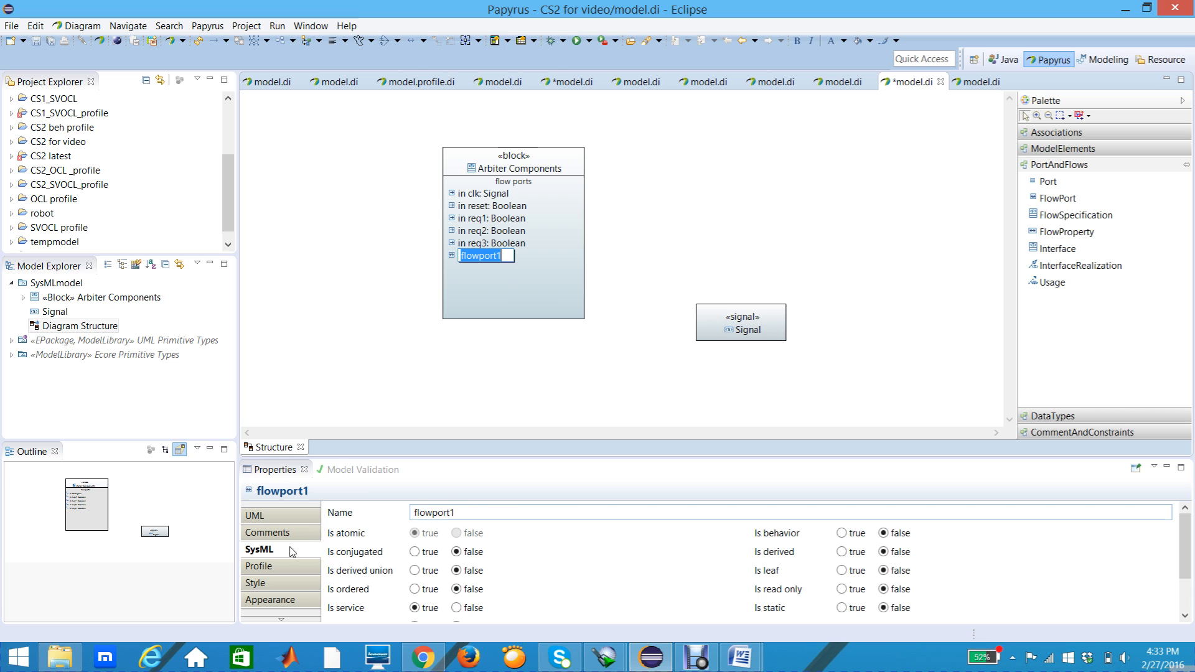
left_click(463, 513)
key("BackSpace")
key("BackSpace")
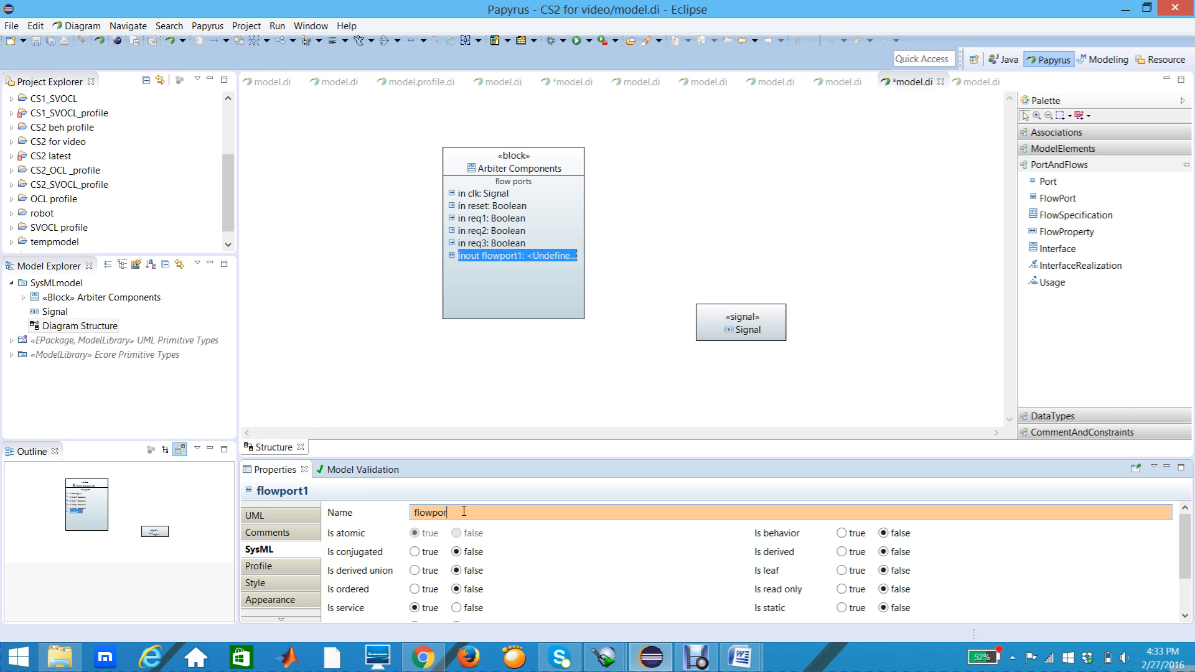
key("BackSpace")
key("BackSpace")
key("BackSpace")
key("BackSpace")
key("BackSpace")
key("BackSpace")
type("gant1")
key("BackSpace")
key("BackSpace")
key("BackSpace")
key("BackSpace")
type("nt1")
key("Return")
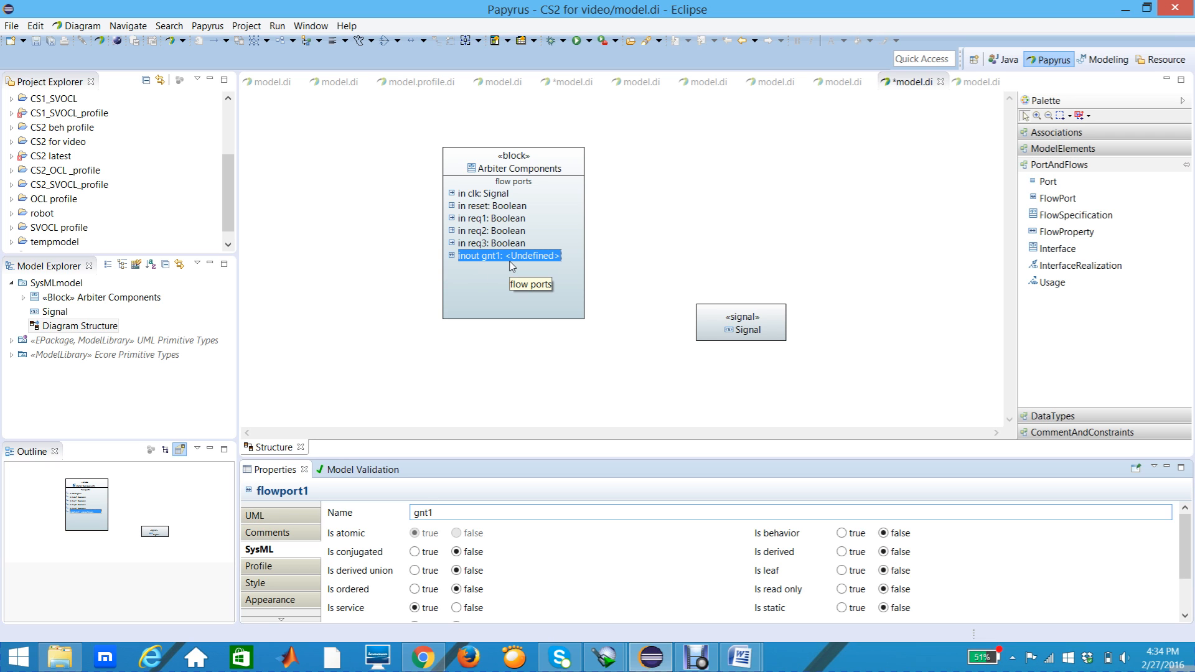
Step: Set the type of the gnt1 flow port to Boolean from UML Primitive Types
left_click(301, 516)
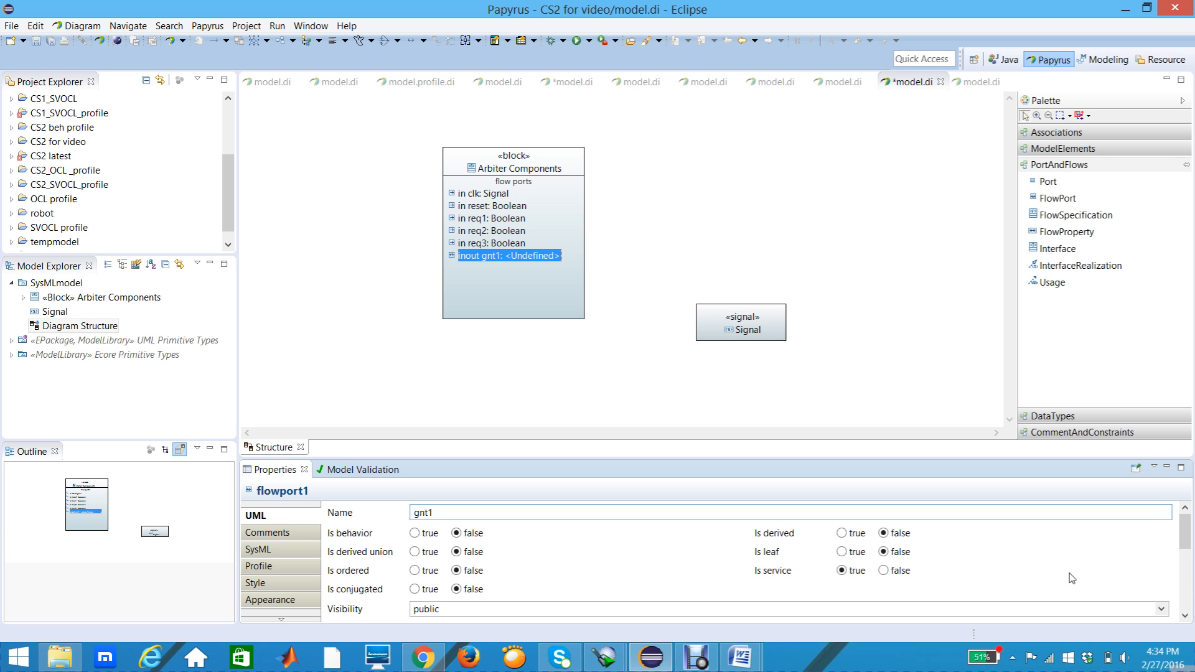
left_click(1186, 615)
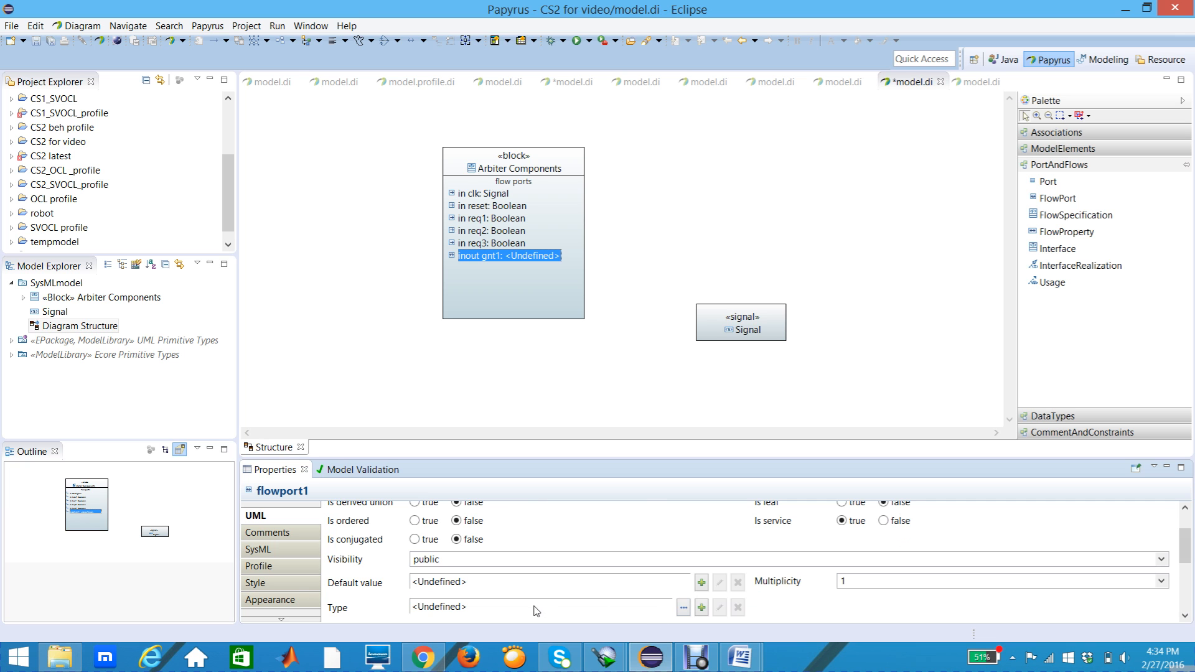
left_click(684, 607)
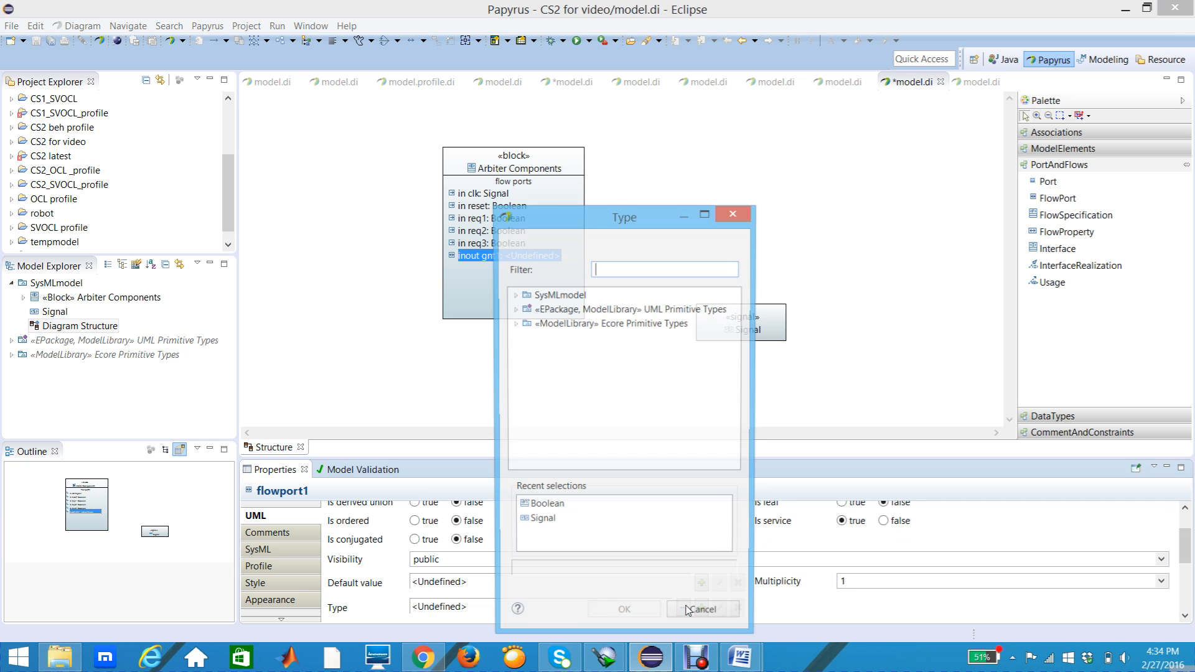
left_click(515, 310)
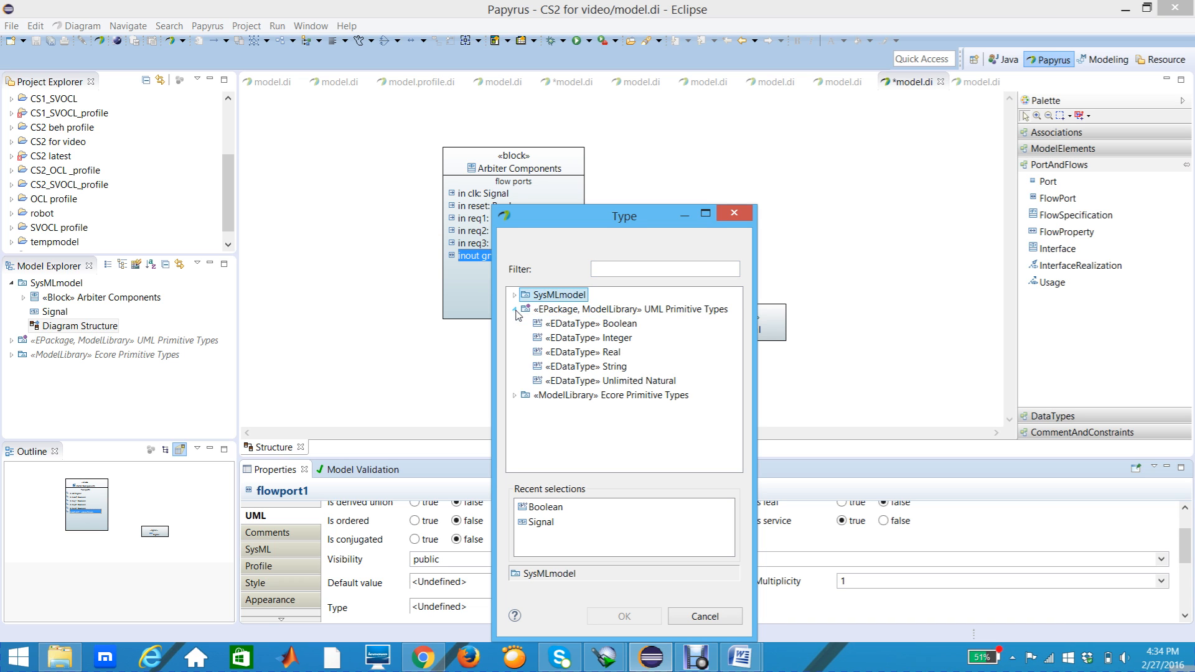
left_click(559, 325)
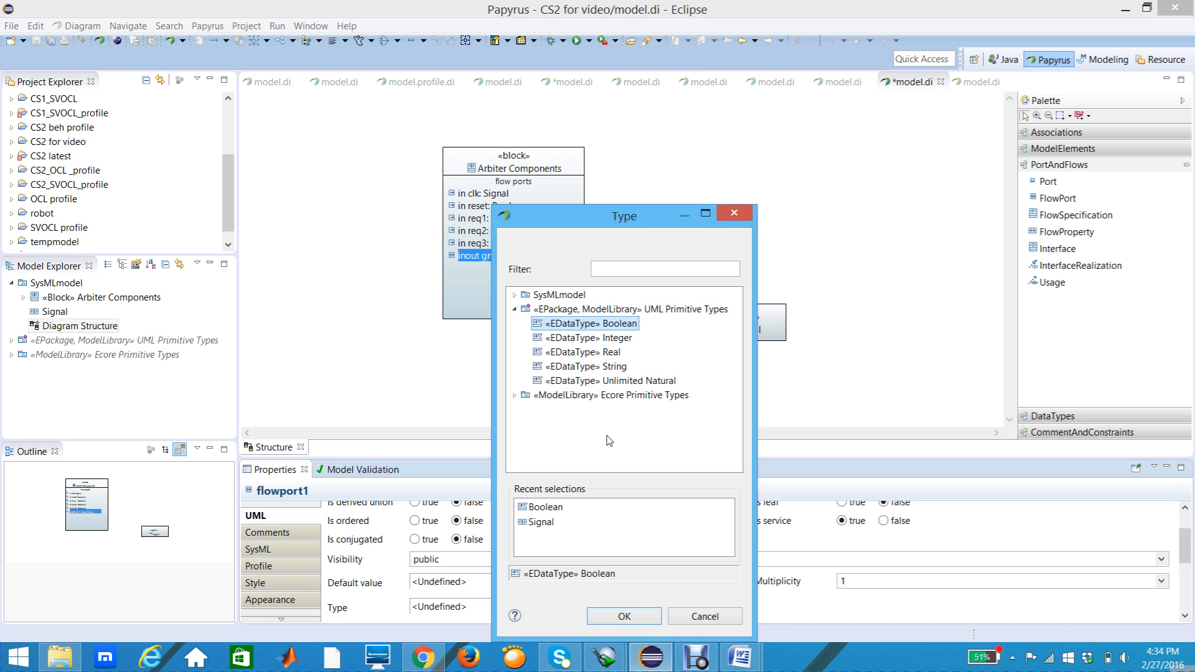
left_click(603, 617)
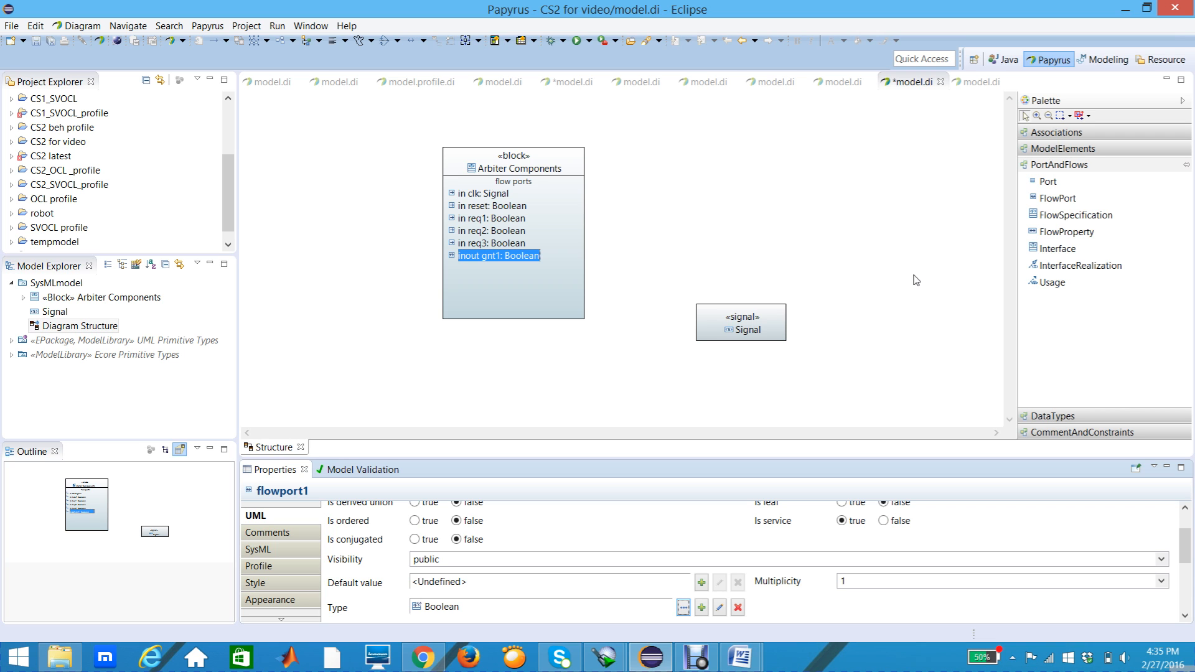
Step: Add a seventh FlowPort below gnt1 in the Arbiter Components block and set its type to Boolean from UML Primitive Types
left_click(1058, 198)
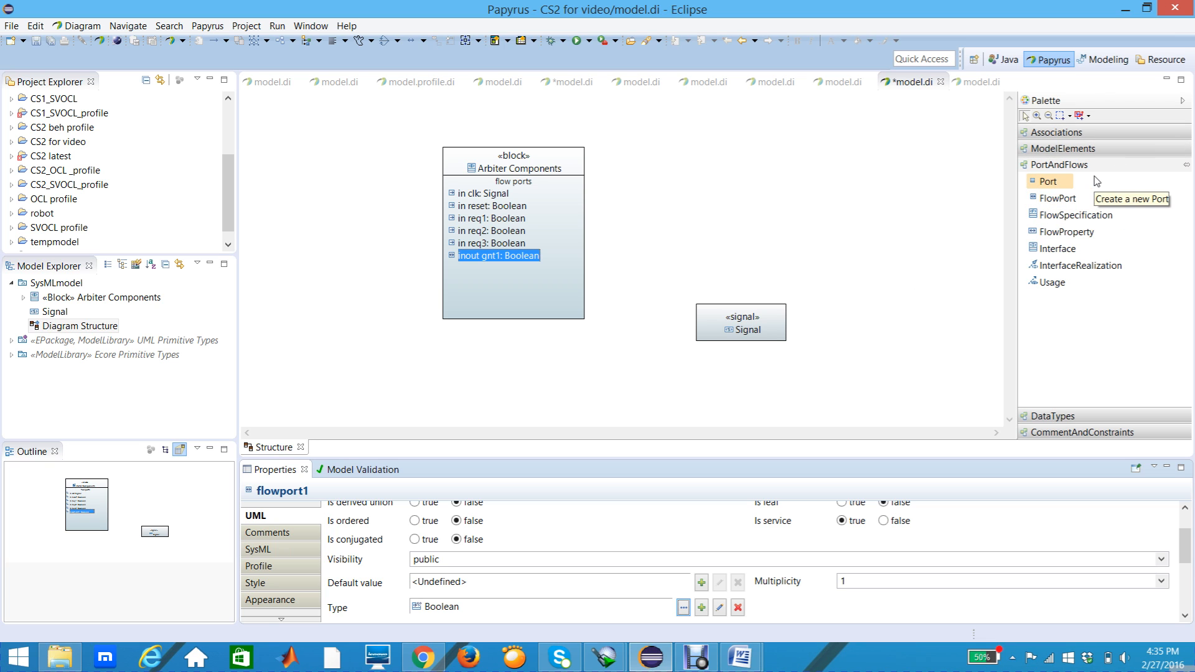
left_click(1072, 204)
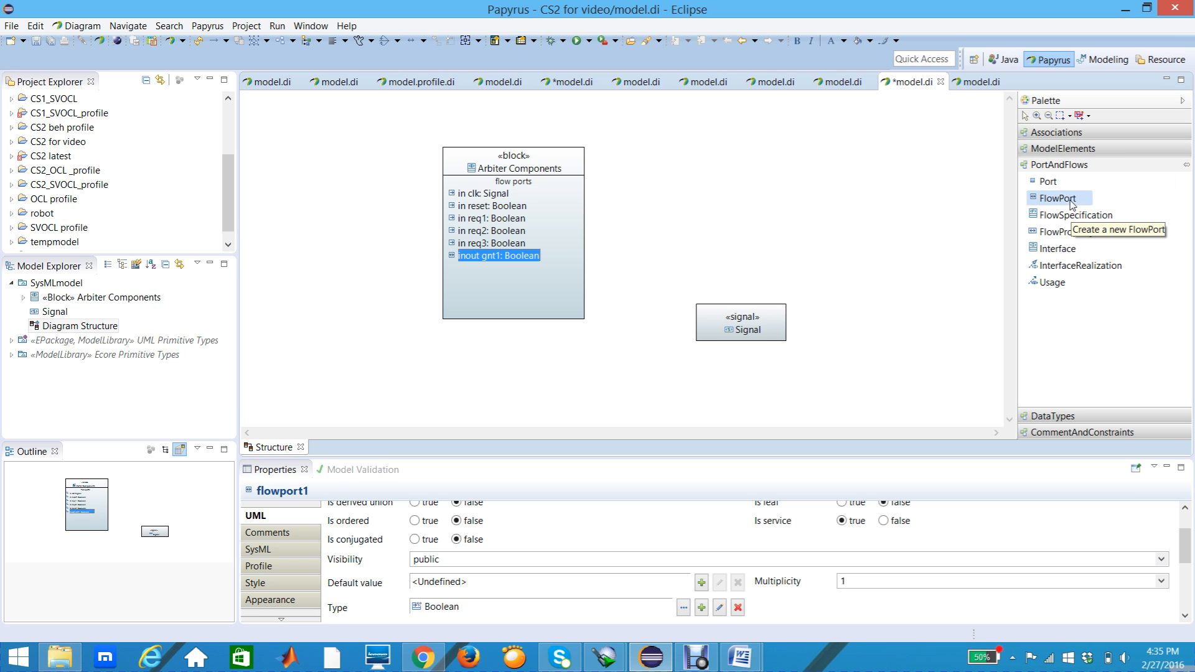
left_click(496, 285)
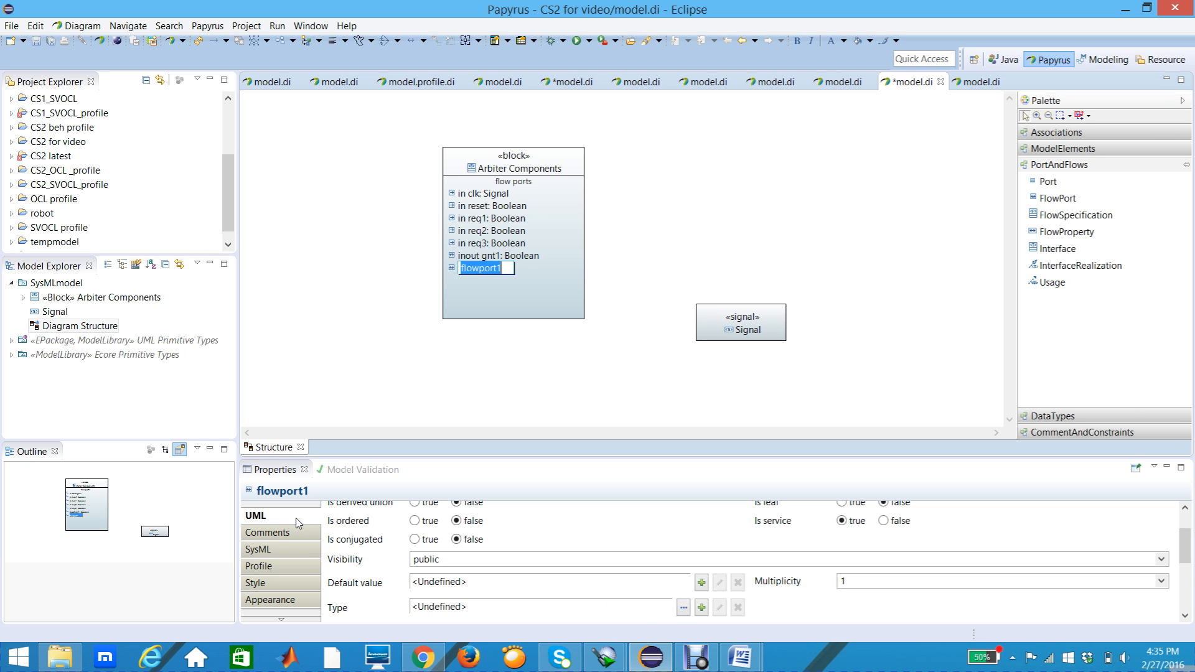
left_click(683, 608)
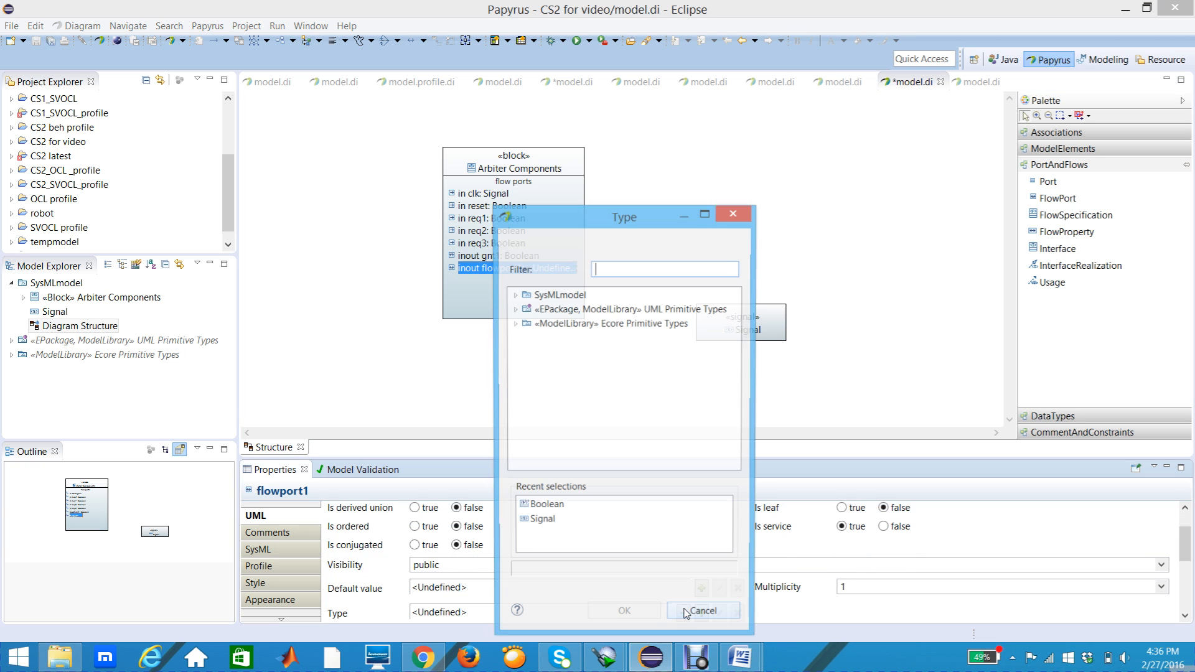
left_click(514, 310)
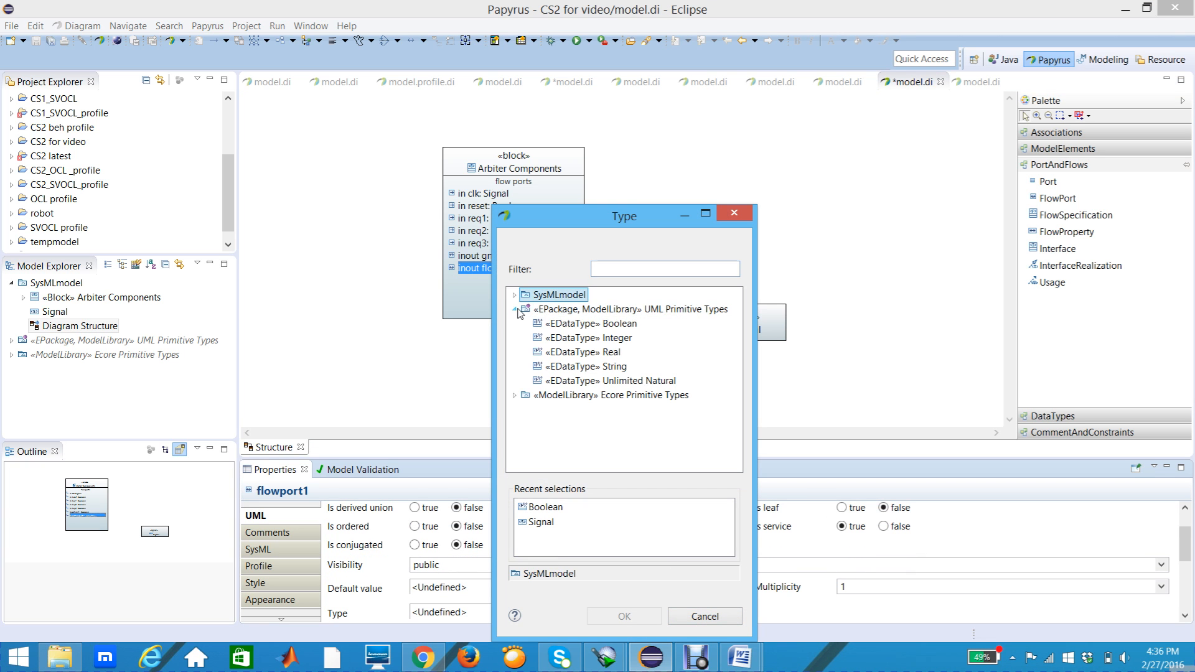
left_click(563, 324)
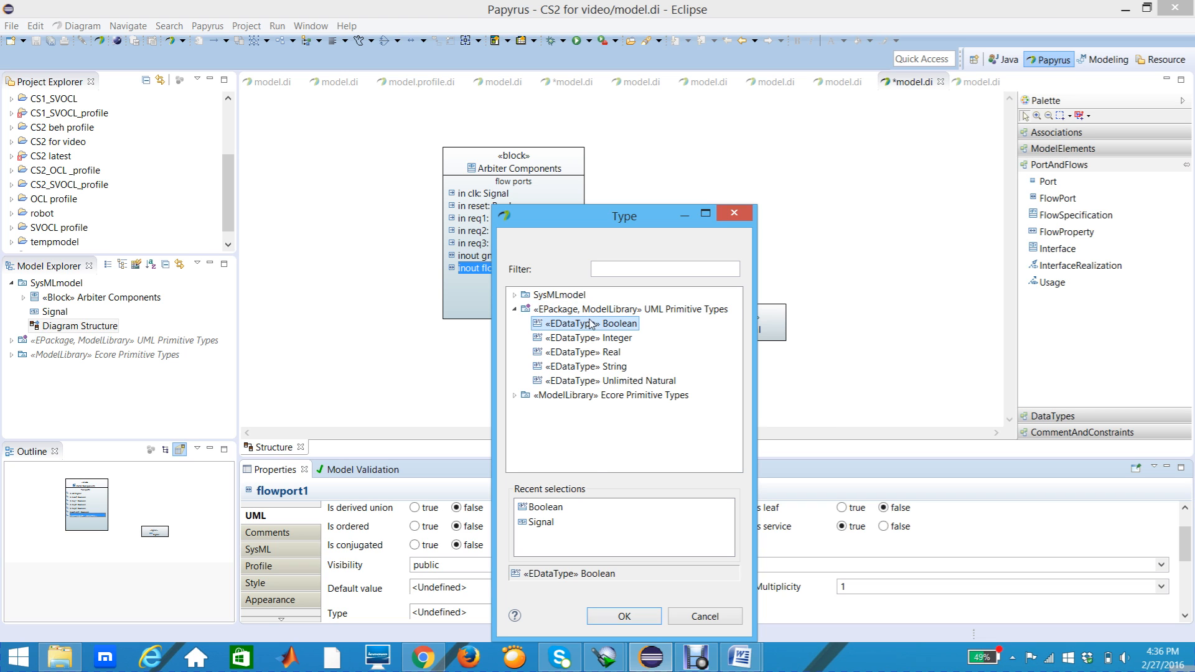
left_click(624, 618)
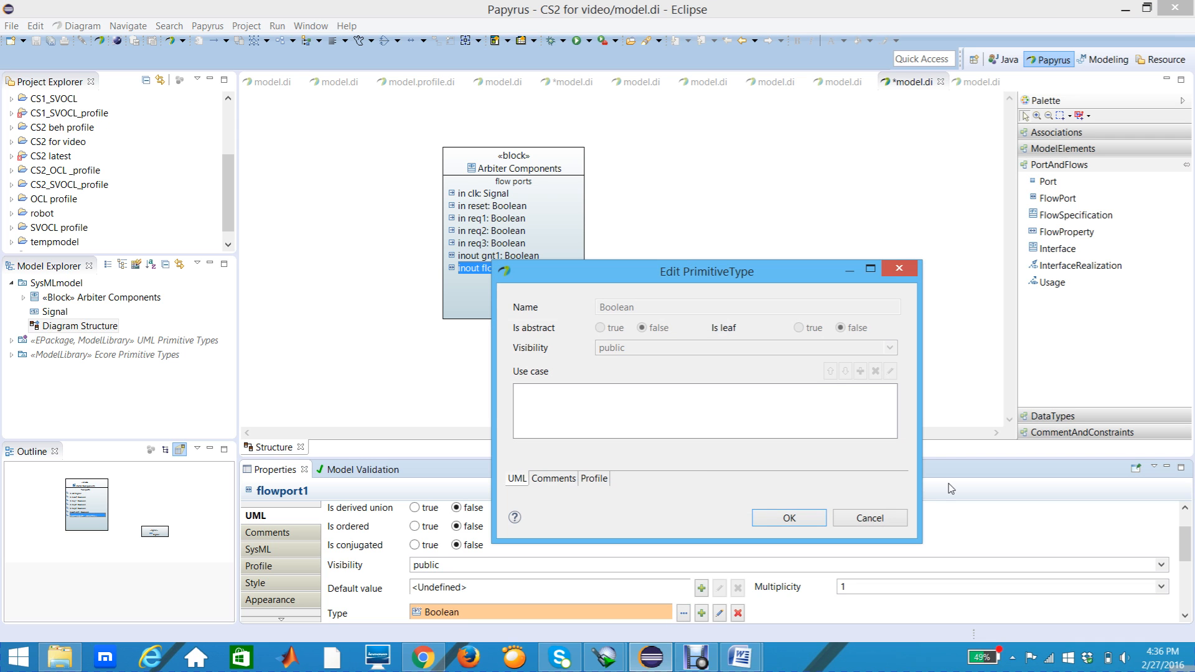
left_click(870, 518)
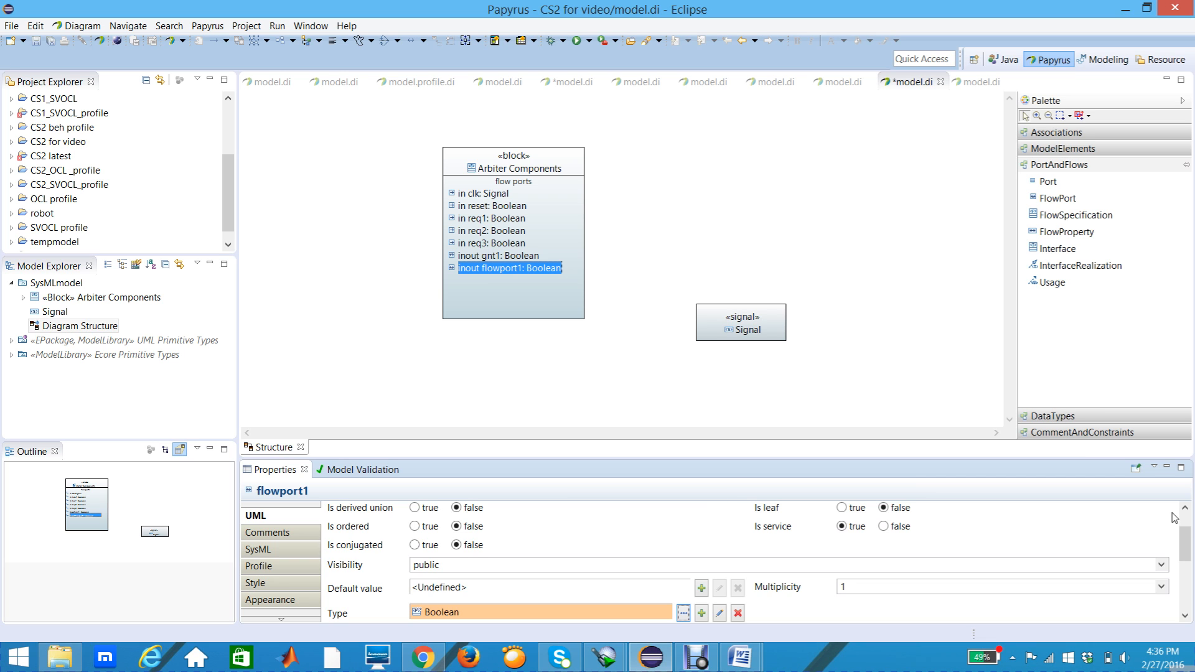
Step: Rename the new Boolean flow port below gnt1 as gnt2
scroll(1184, 518, "up", 1)
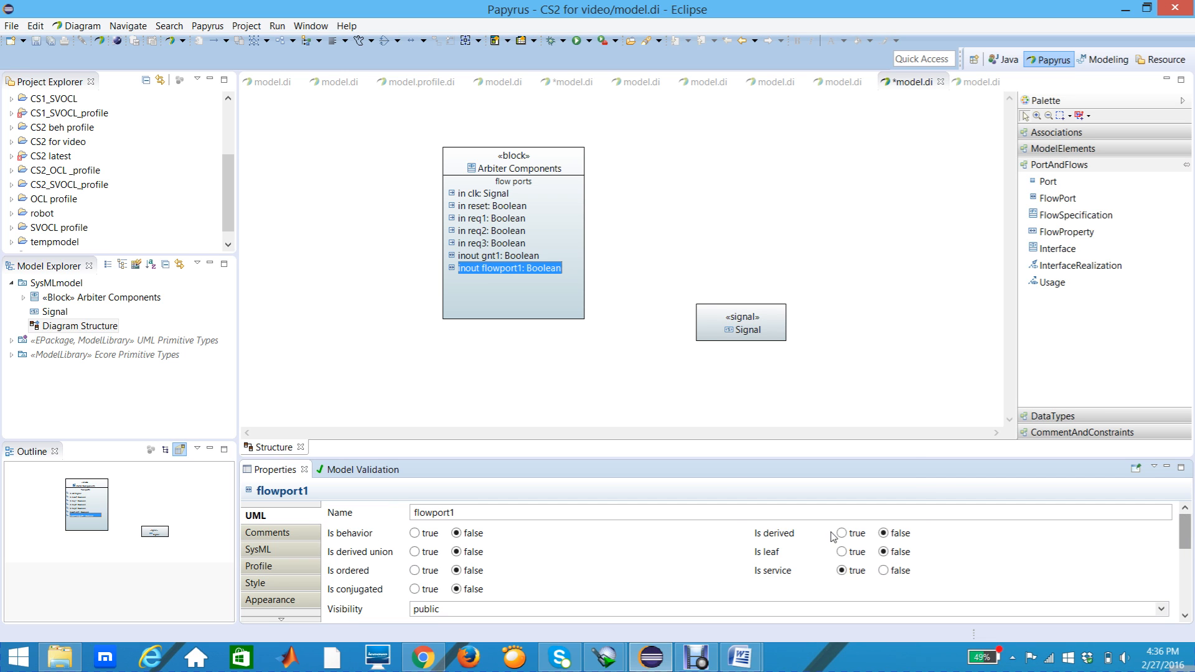
left_click_drag(460, 513, 394, 513)
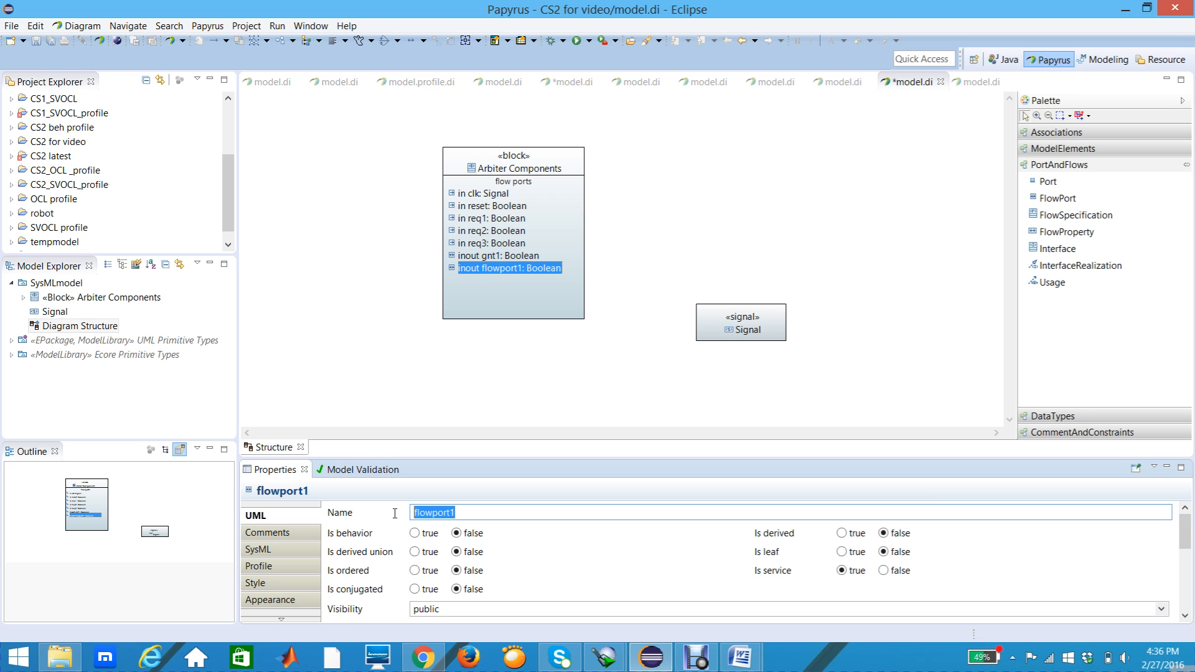
type("gnt2")
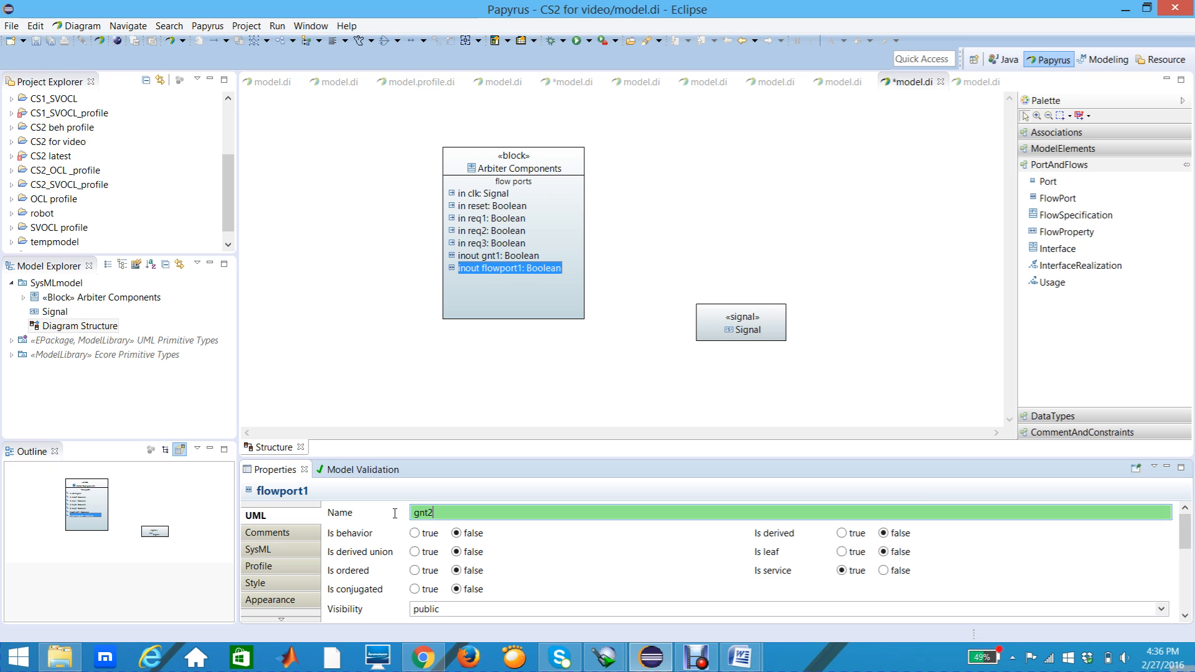
key("Return")
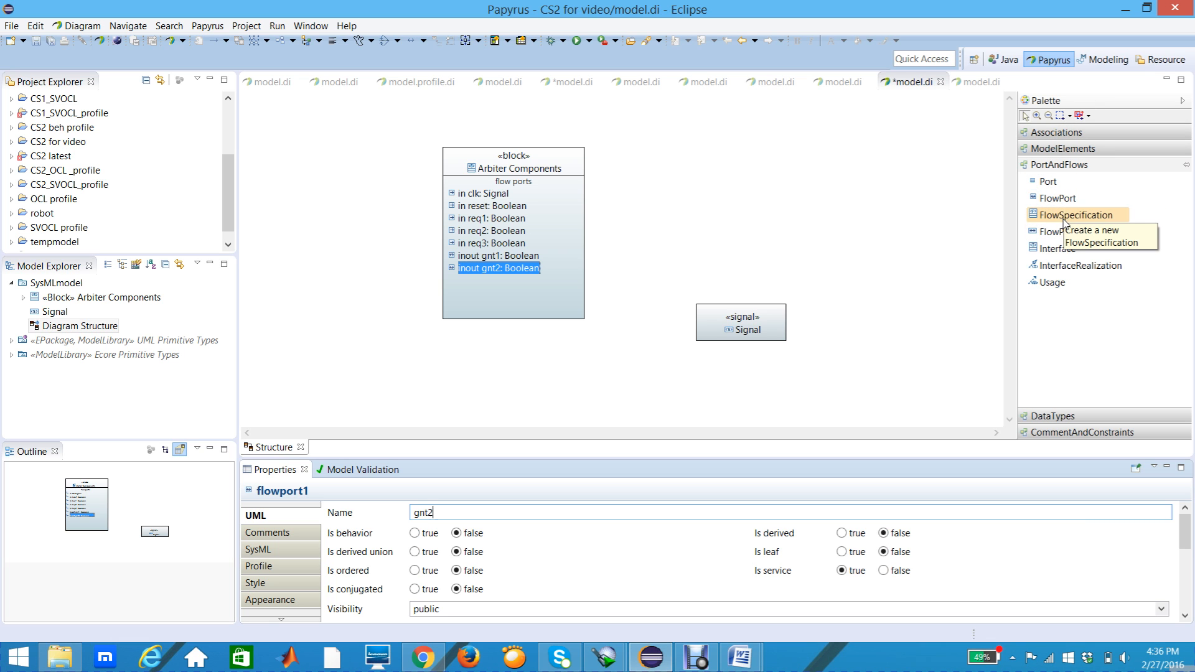
Step: Add an eighth FlowPort below gnt2 in the Arbiter Components block and name it gnt3
left_click(1058, 198)
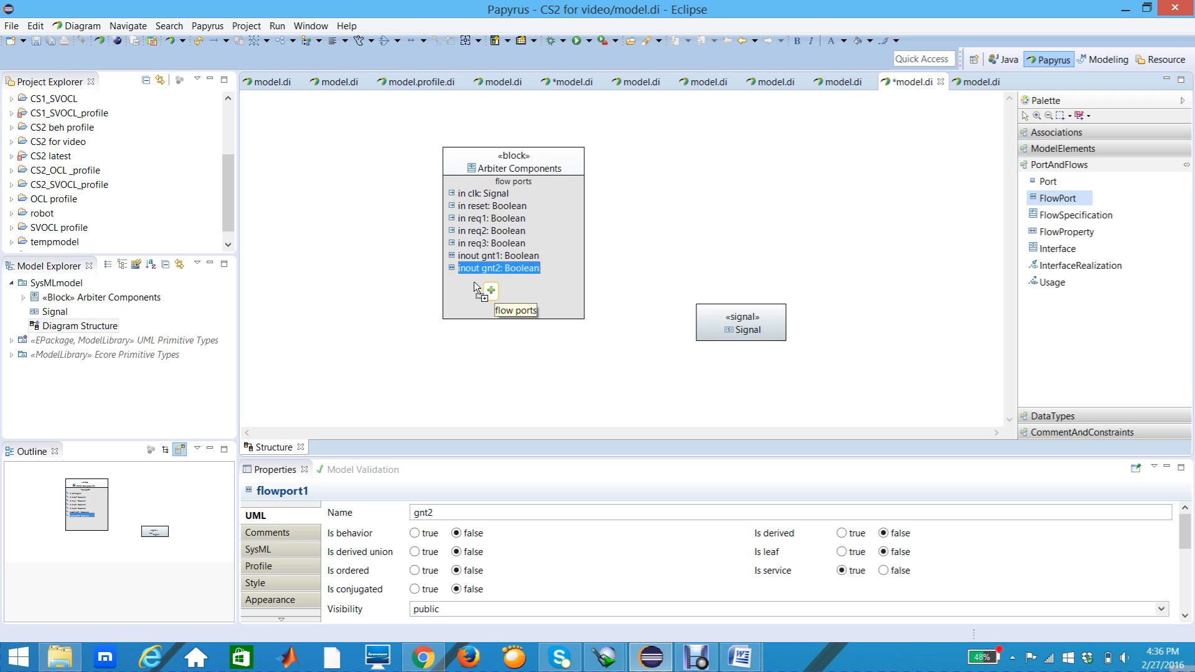
left_click(475, 286)
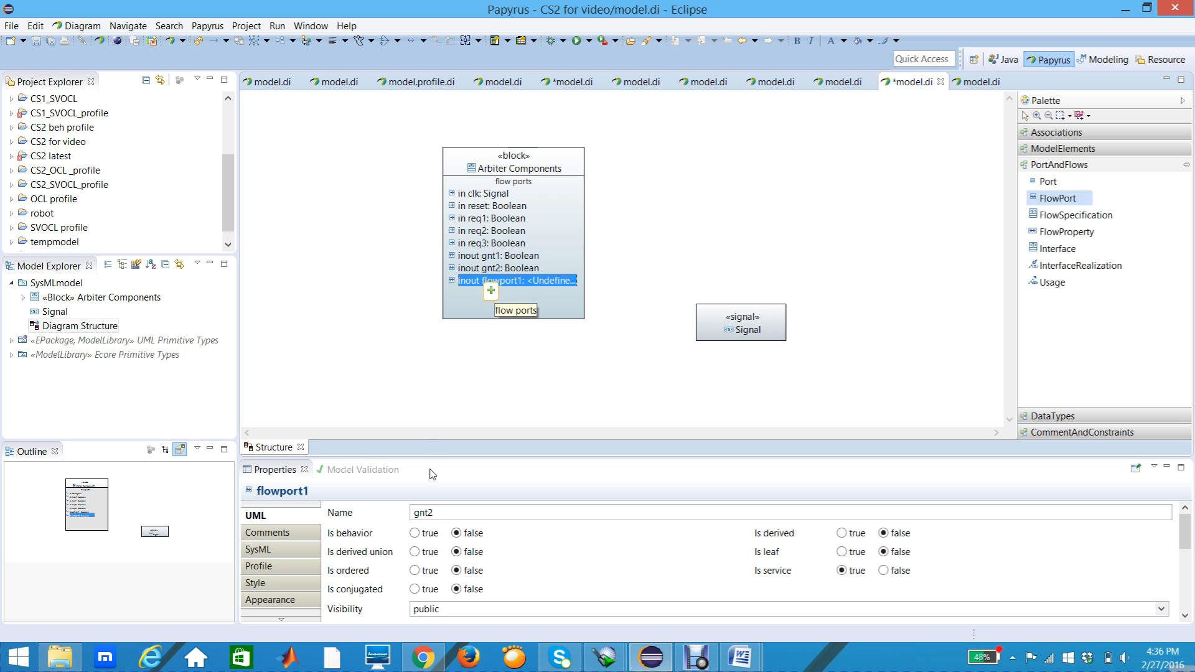
left_click_drag(462, 512, 408, 514)
type("gnt3")
key("Return")
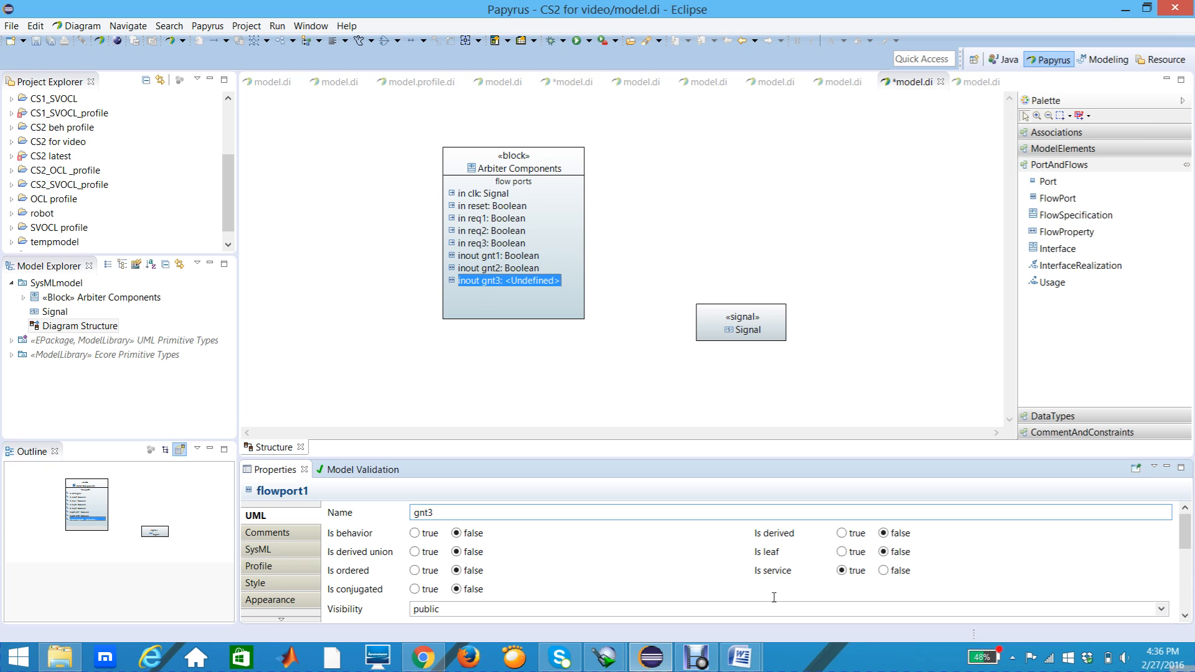
Step: Set the type of the gnt3 flow port to the recently used Boolean
left_click(1184, 618)
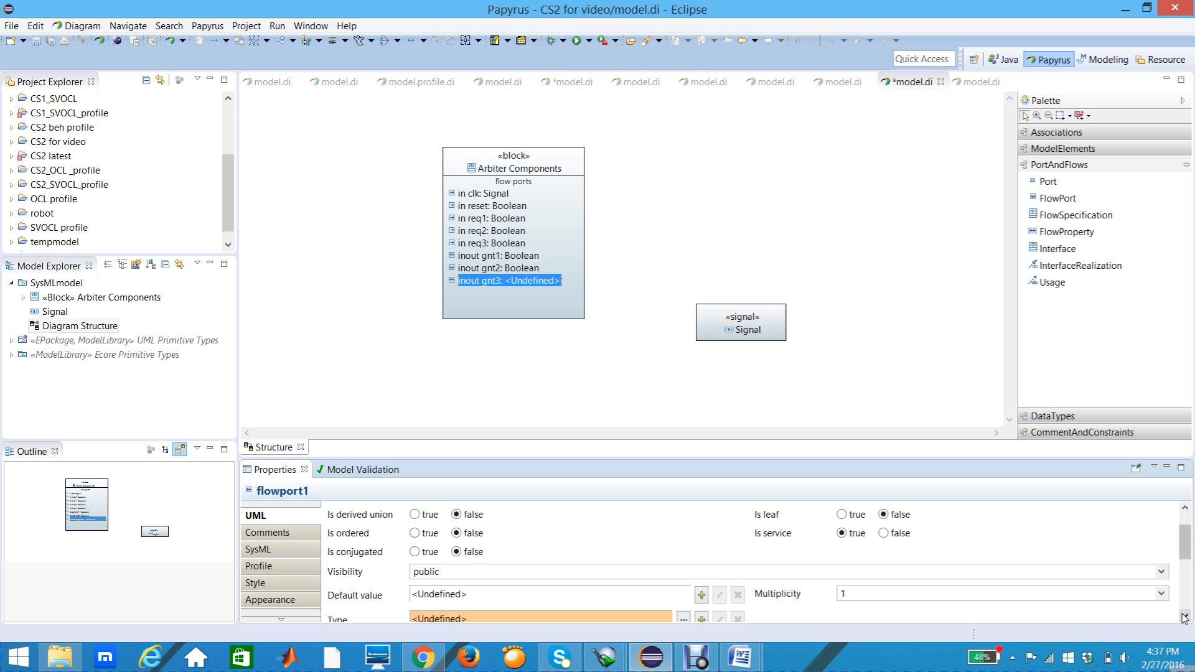
left_click(1185, 618)
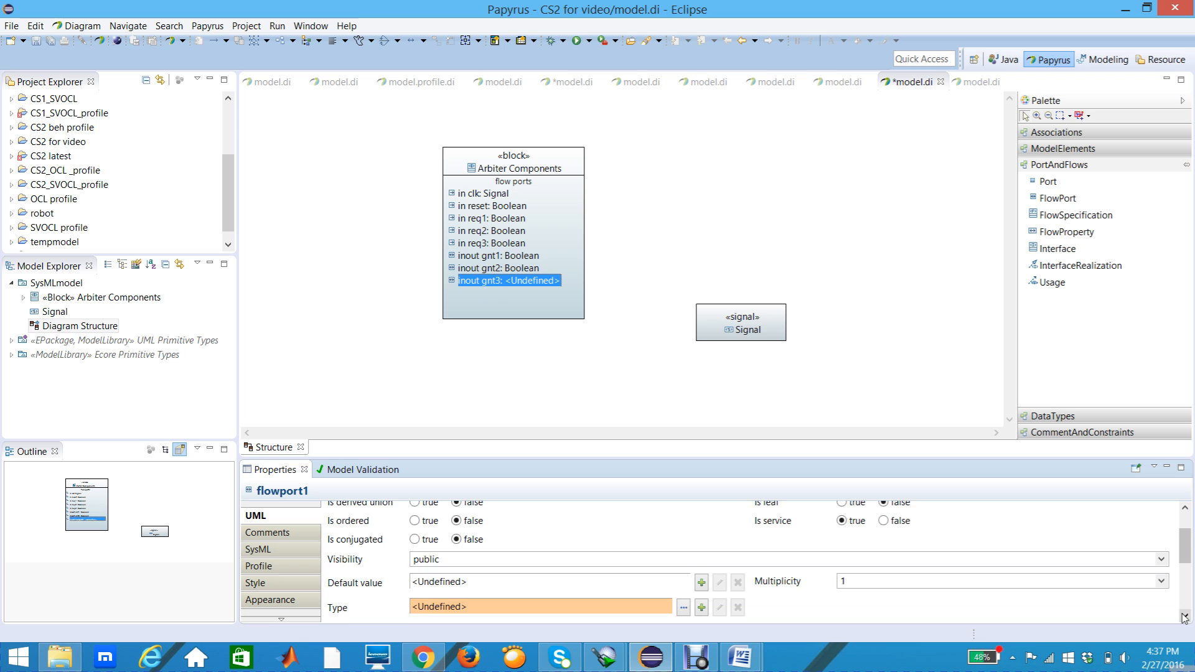
left_click(684, 608)
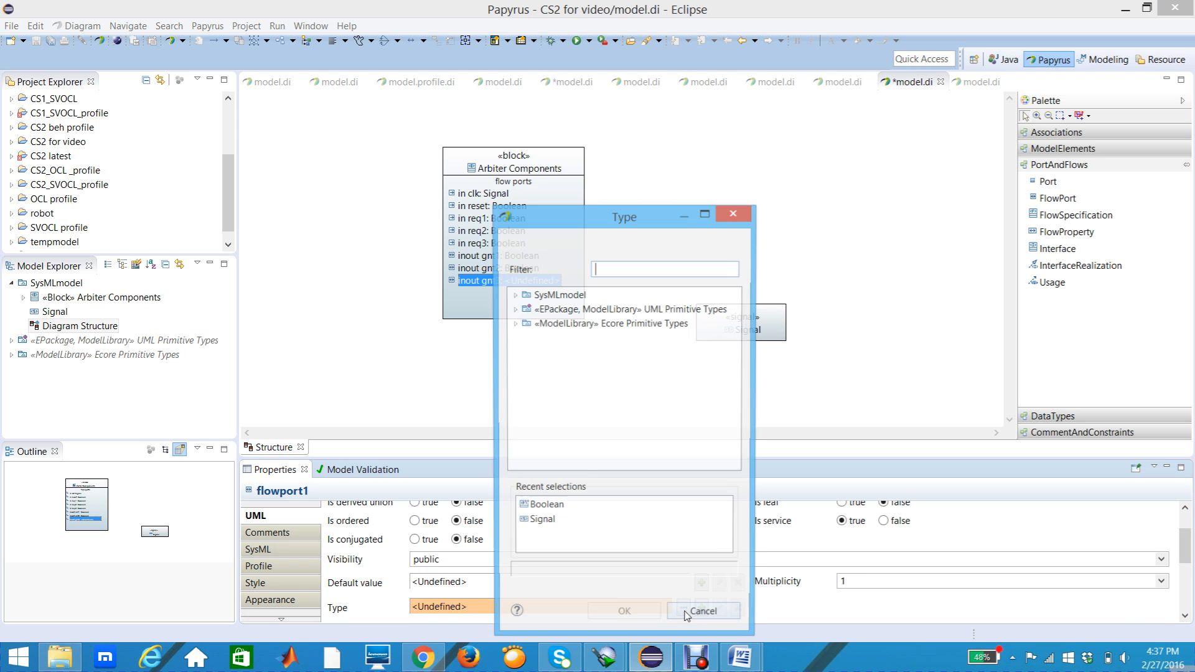
left_click(547, 508)
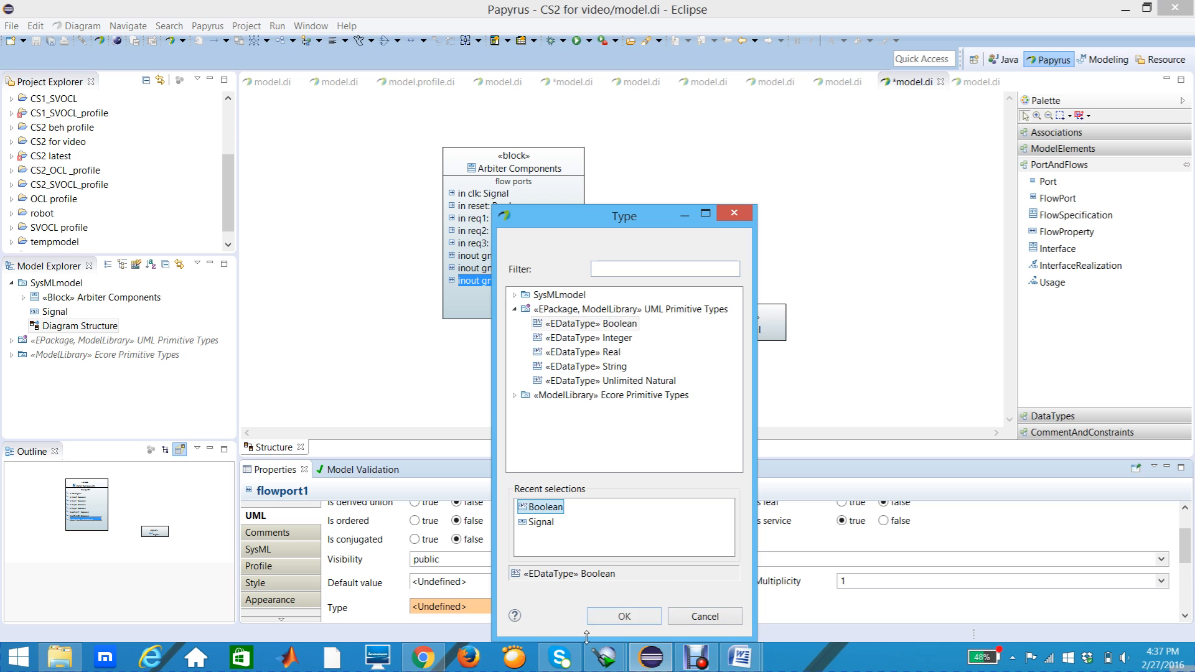
left_click(624, 616)
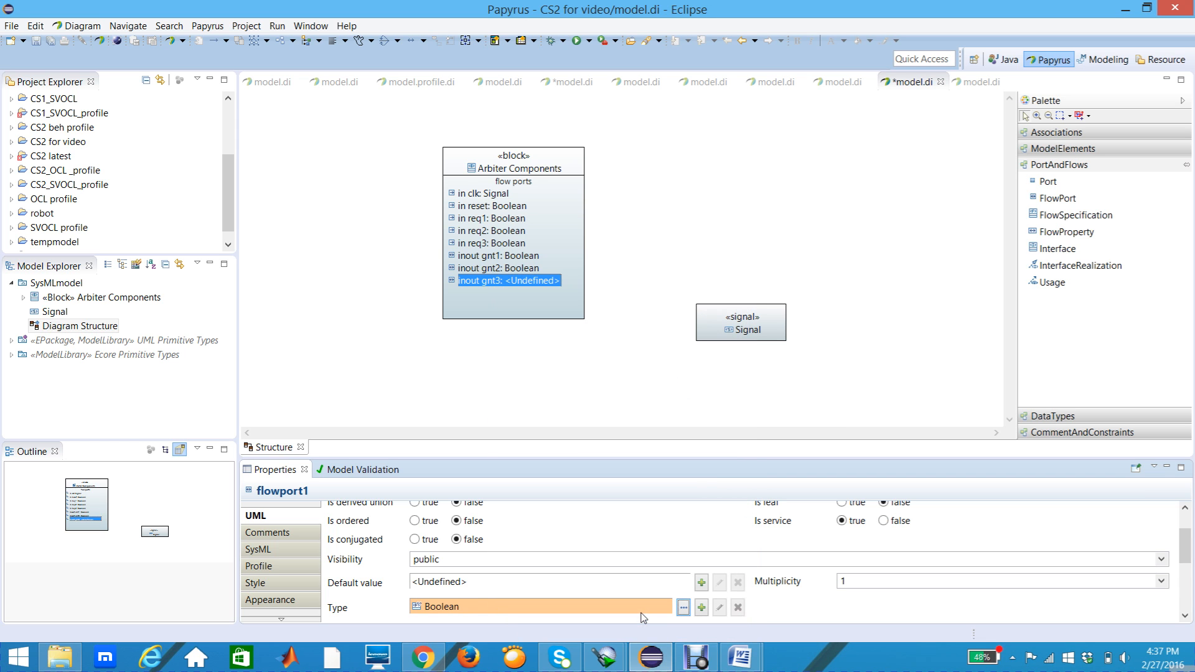
left_click(546, 310)
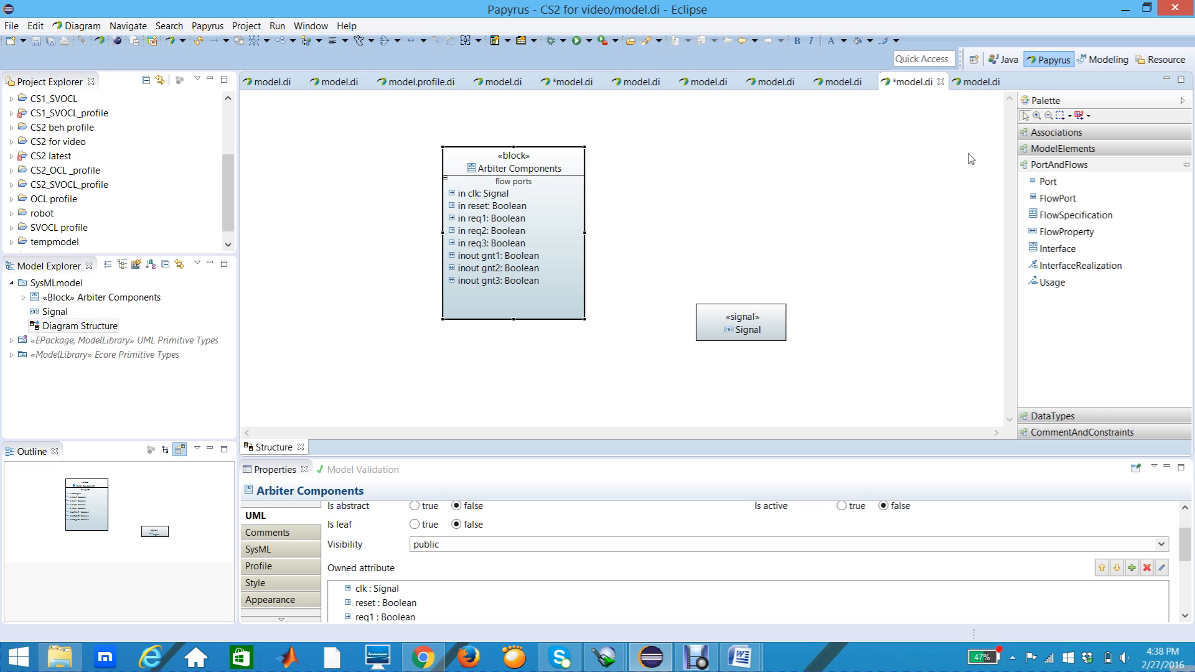
Step: Add a ninth FlowPort below gnt3 in the Arbiter Components block and set its type to the recently used Boolean
left_click(1054, 199)
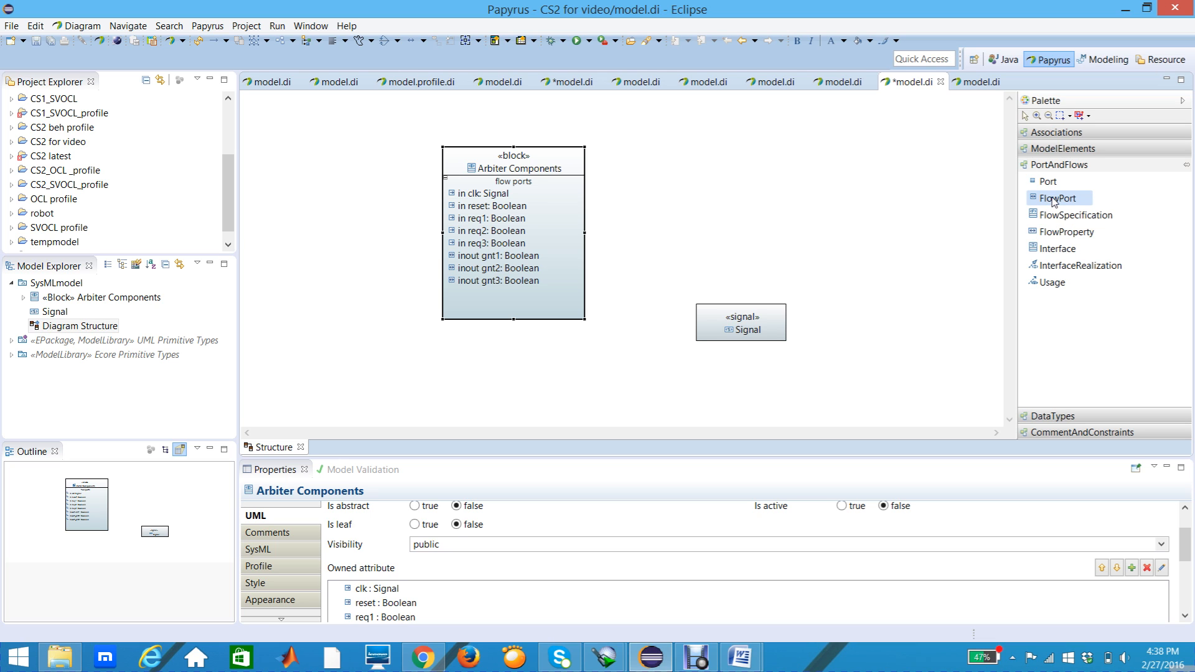
left_click(484, 290)
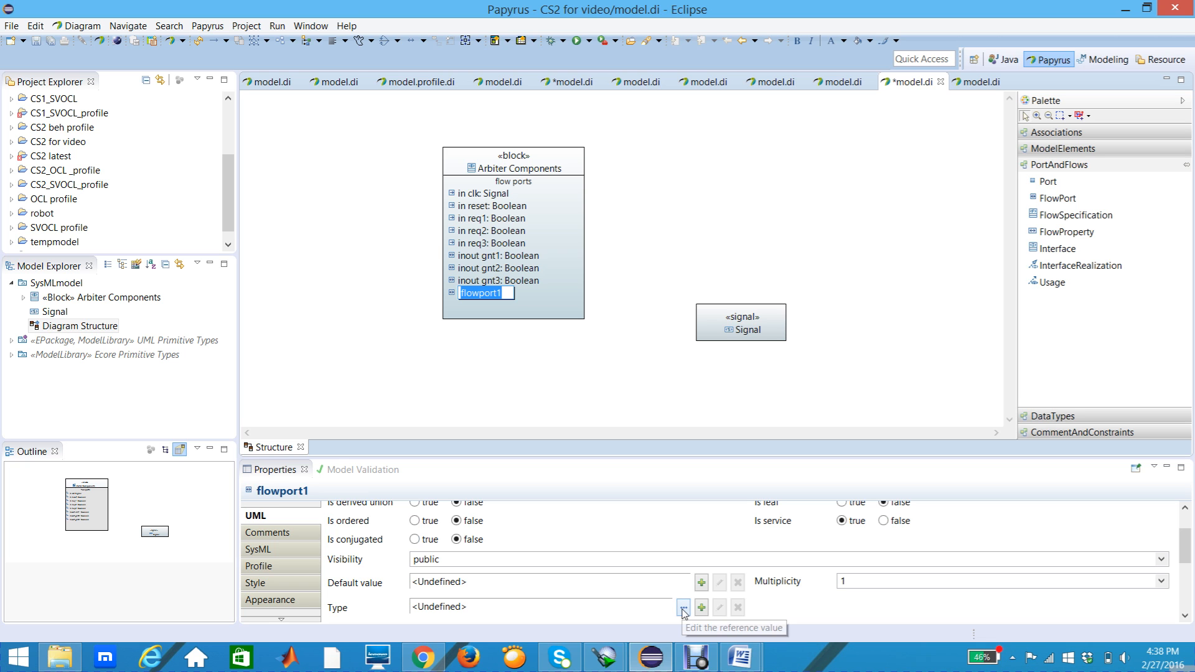
left_click(684, 609)
left_click(546, 507)
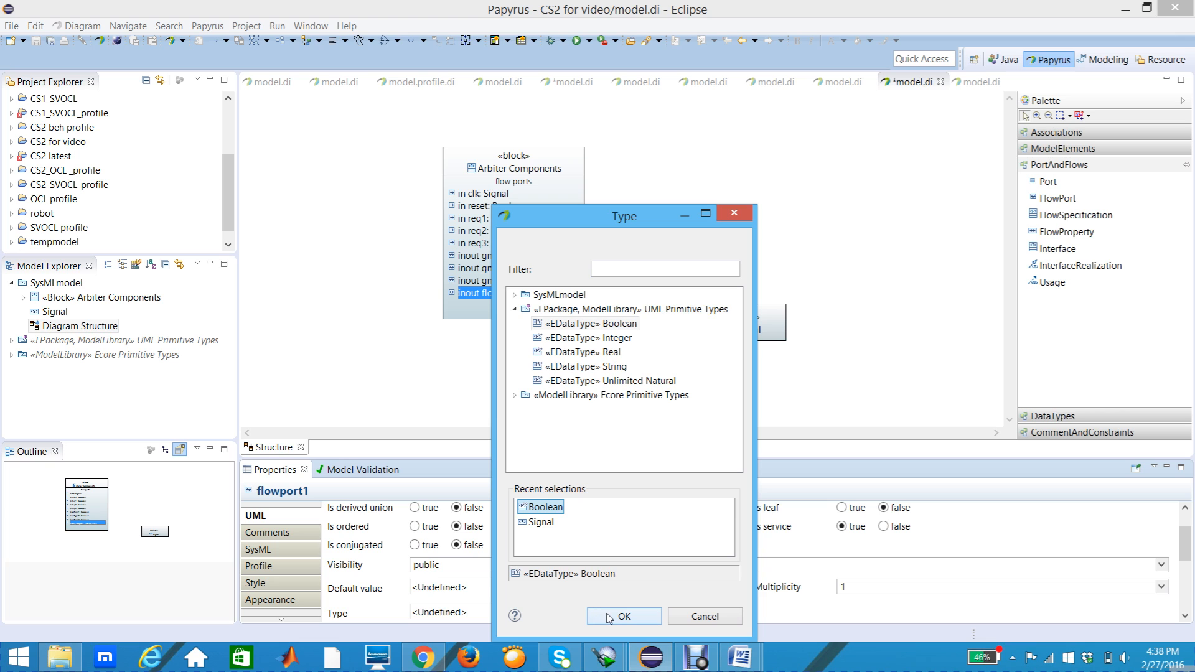
left_click(612, 618)
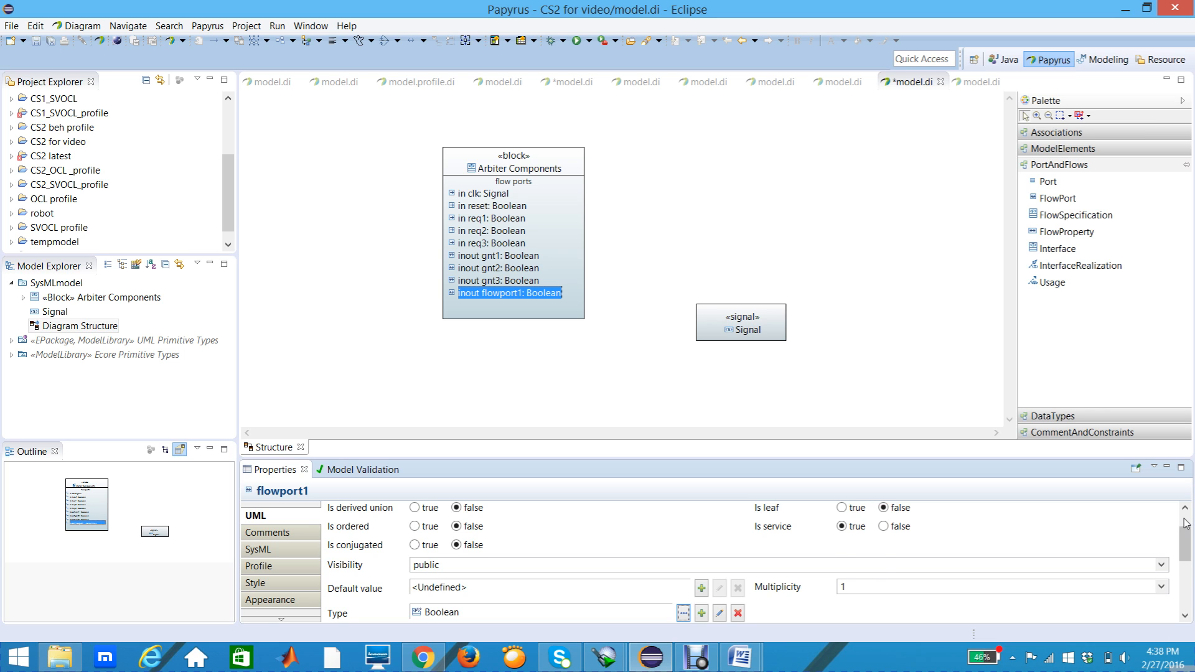
Step: Rename the new Boolean flow port below gnt3 as Done
scroll(1186, 523, "up", 2)
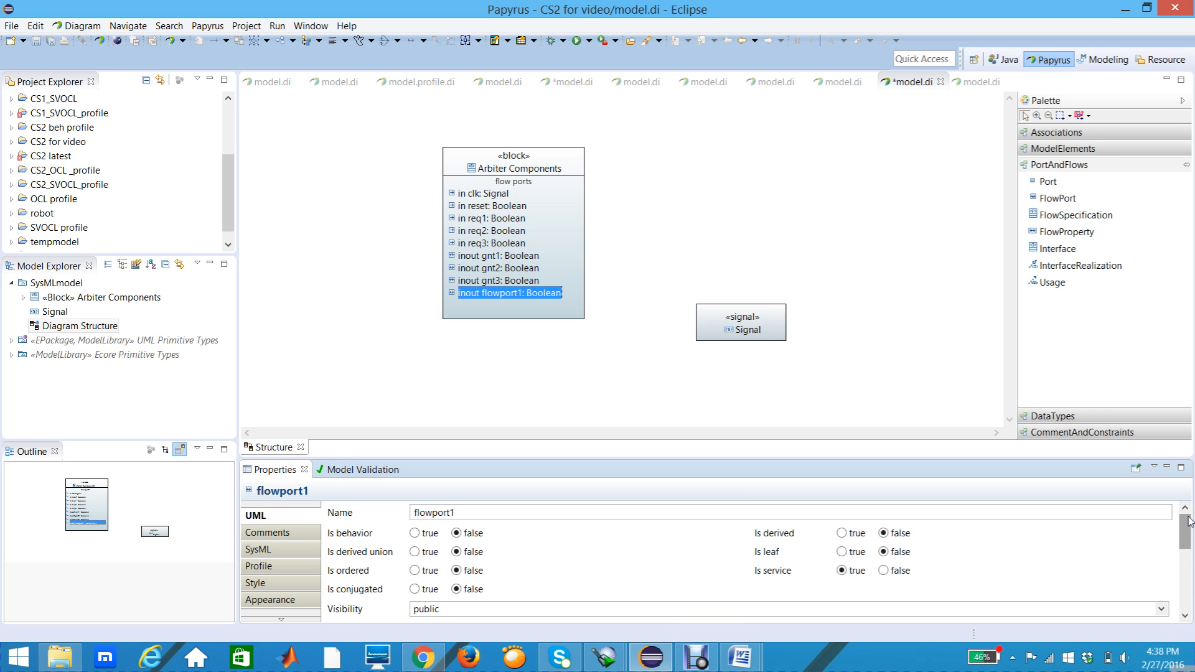
left_click(463, 516)
left_click_drag(463, 515, 368, 520)
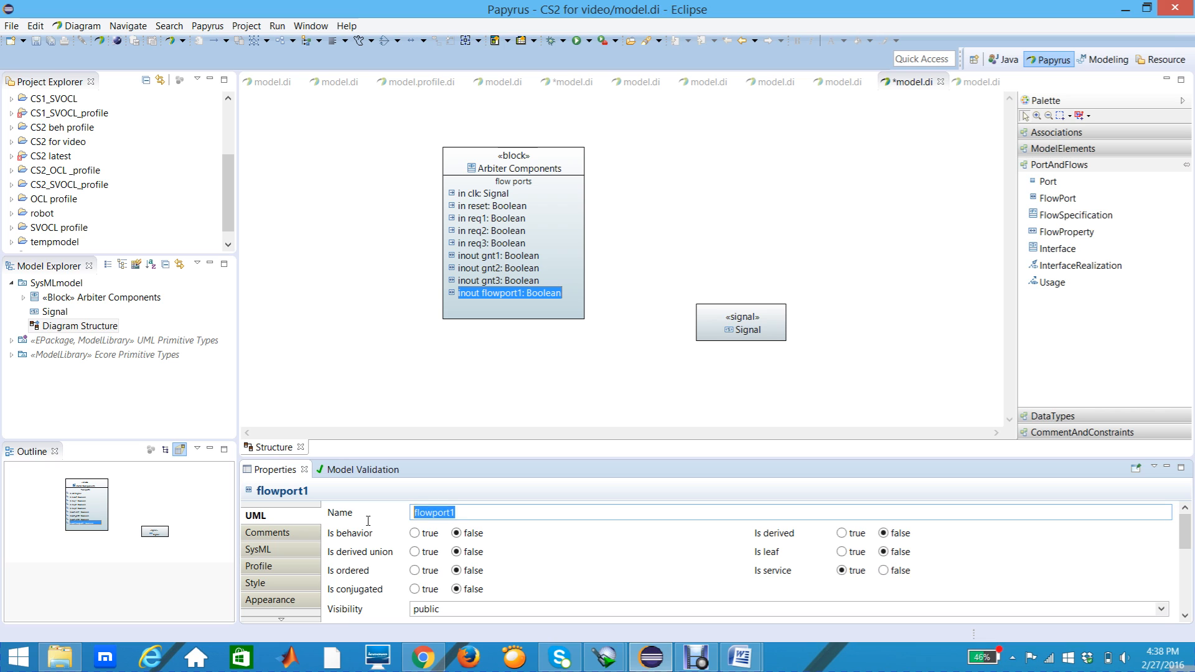
type("Di")
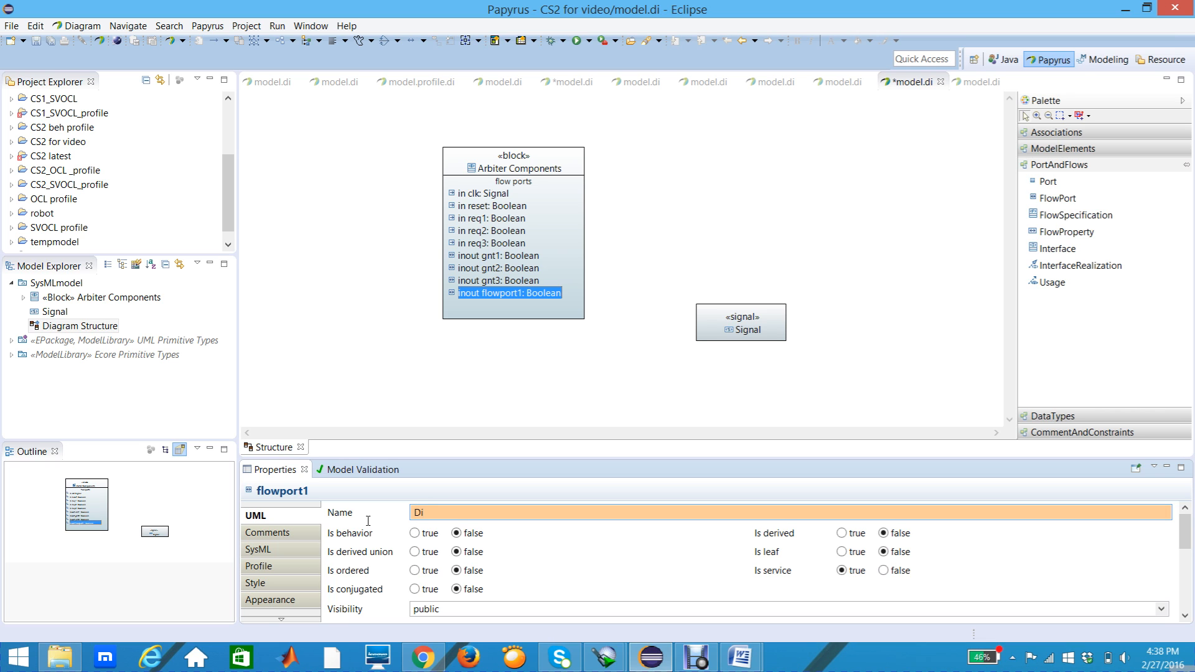
type("one")
key("Return")
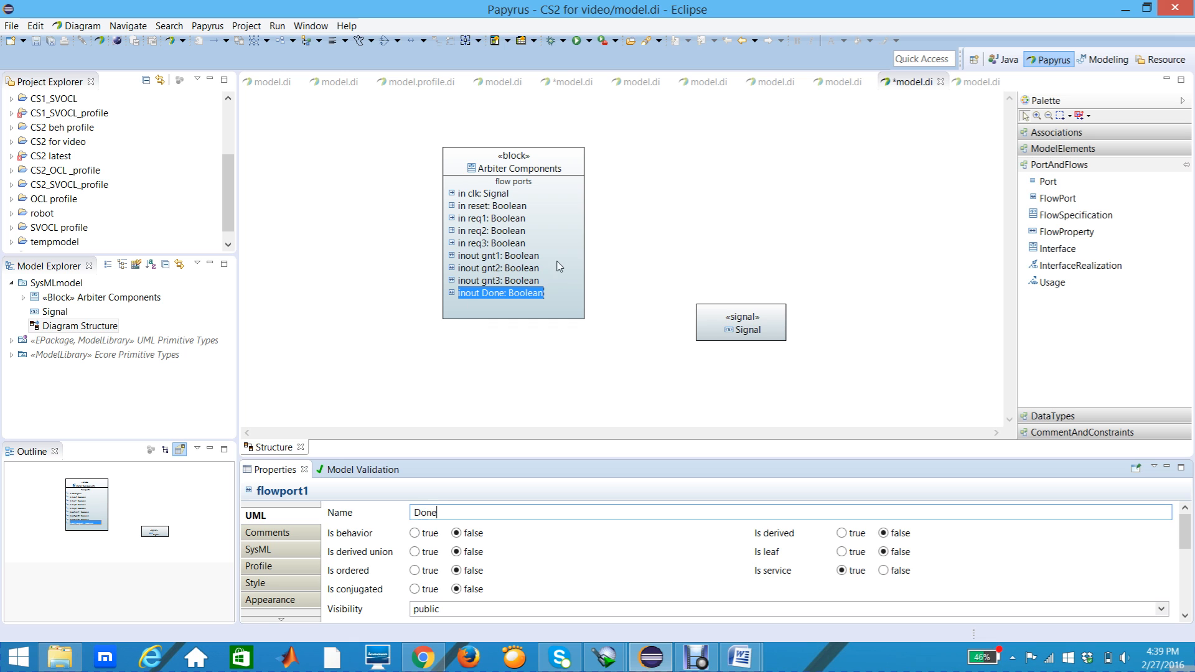
Step: Move the Arbiter Components block slightly up and to the left, and place the Signal element directly beneath it
left_click(569, 165)
left_click_drag(569, 165, 534, 155)
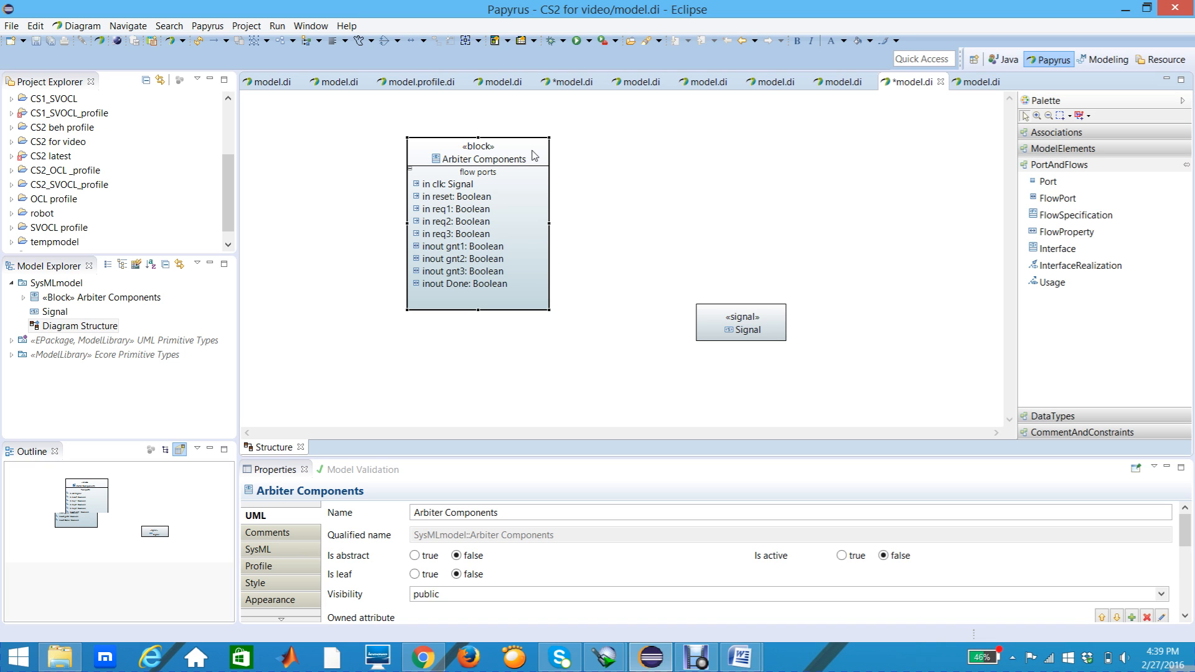
left_click(704, 317)
left_click_drag(704, 318, 419, 328)
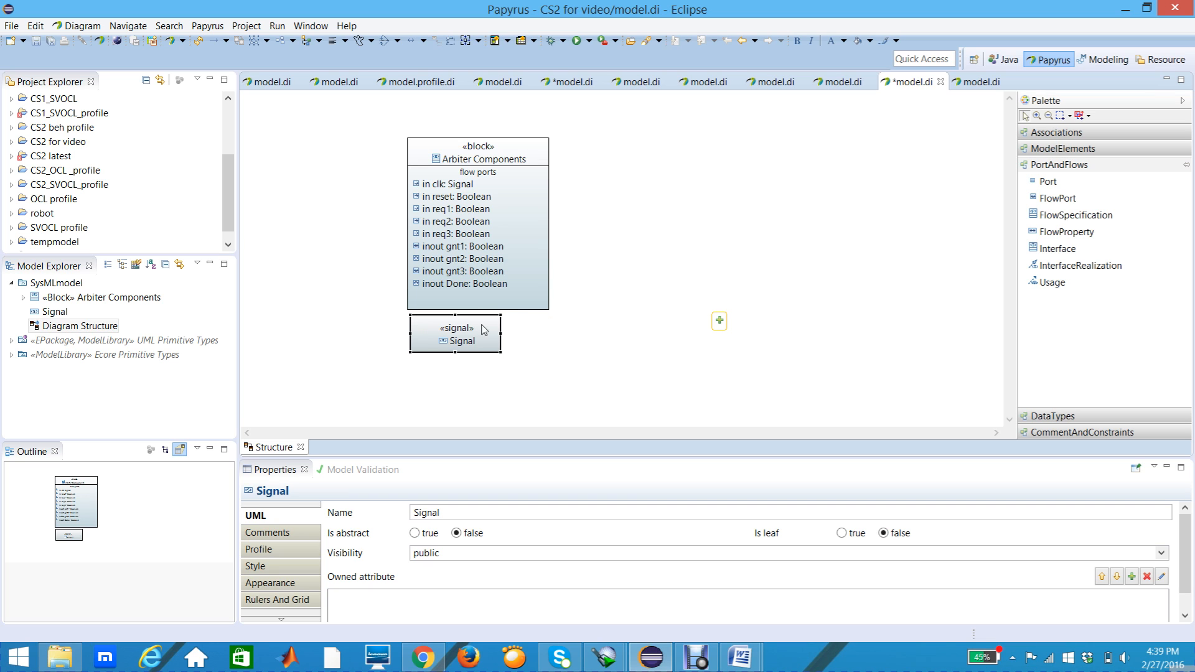
left_click(536, 307)
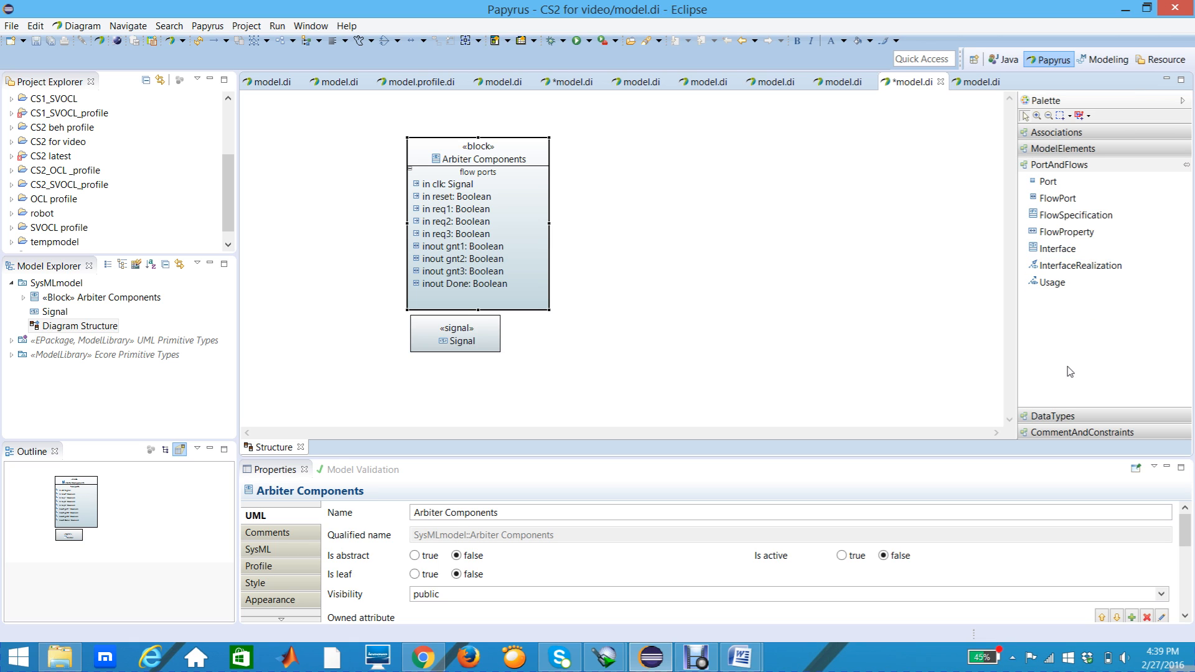
Step: Add an Enumeration in the empty area to the right of the Arbiter Components block and name it Arbiter States
left_click(1068, 416)
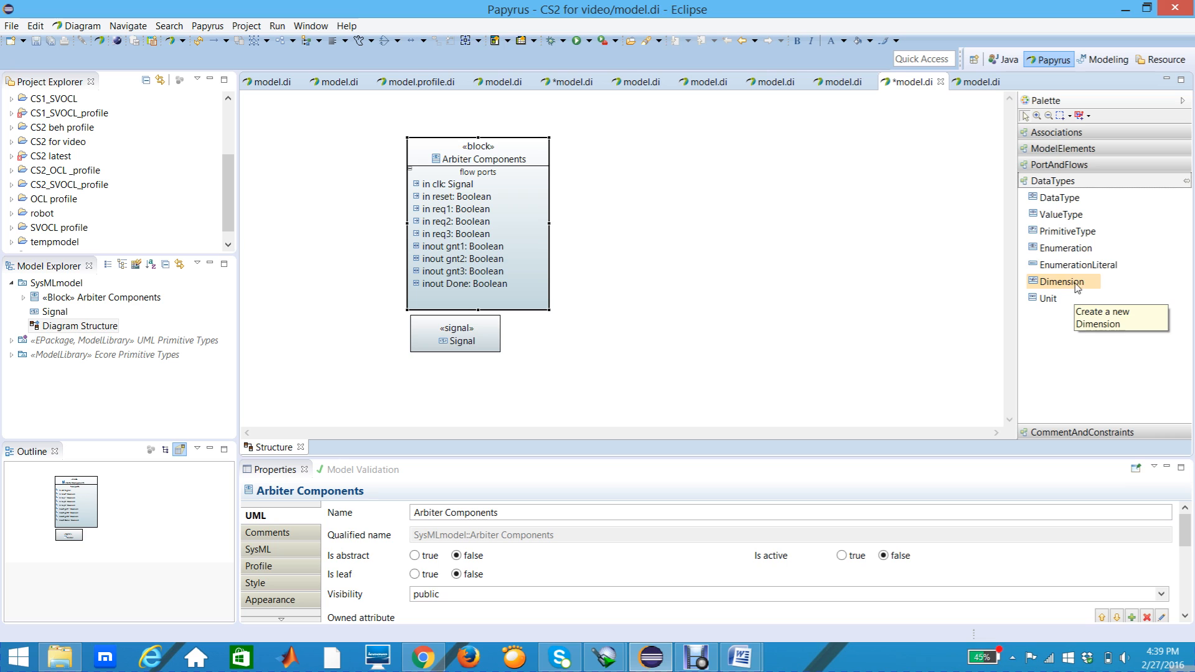
left_click(1072, 251)
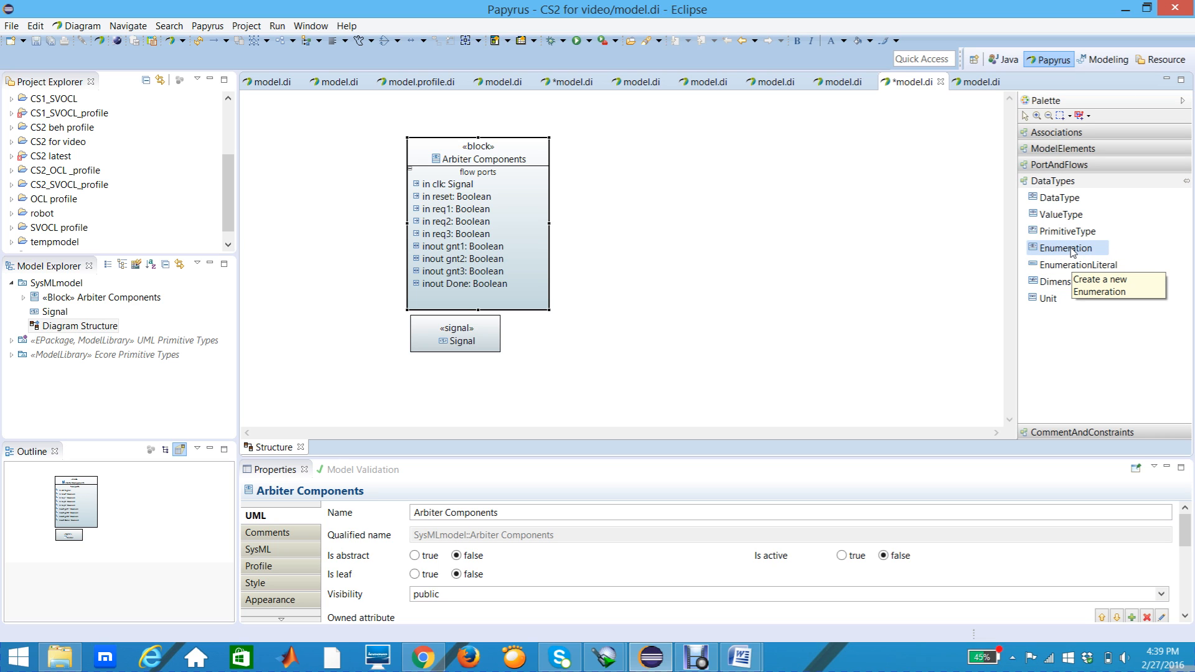
left_click(1067, 248)
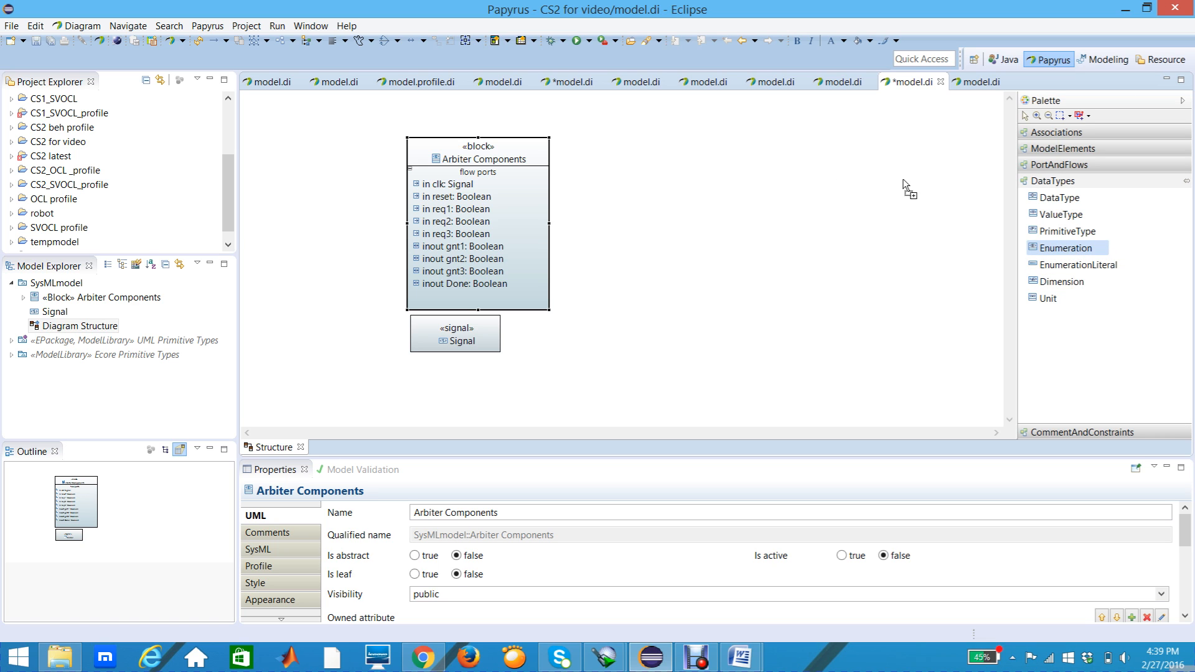
left_click(669, 149)
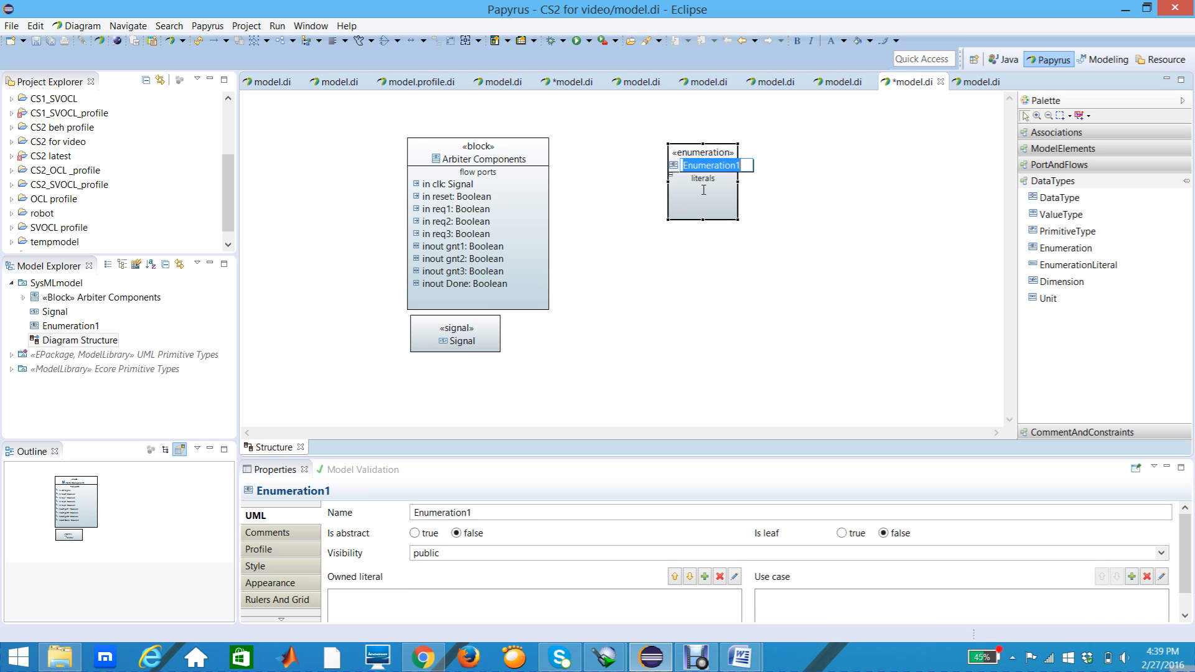
mouse_move(704, 190)
type("Arbiter S")
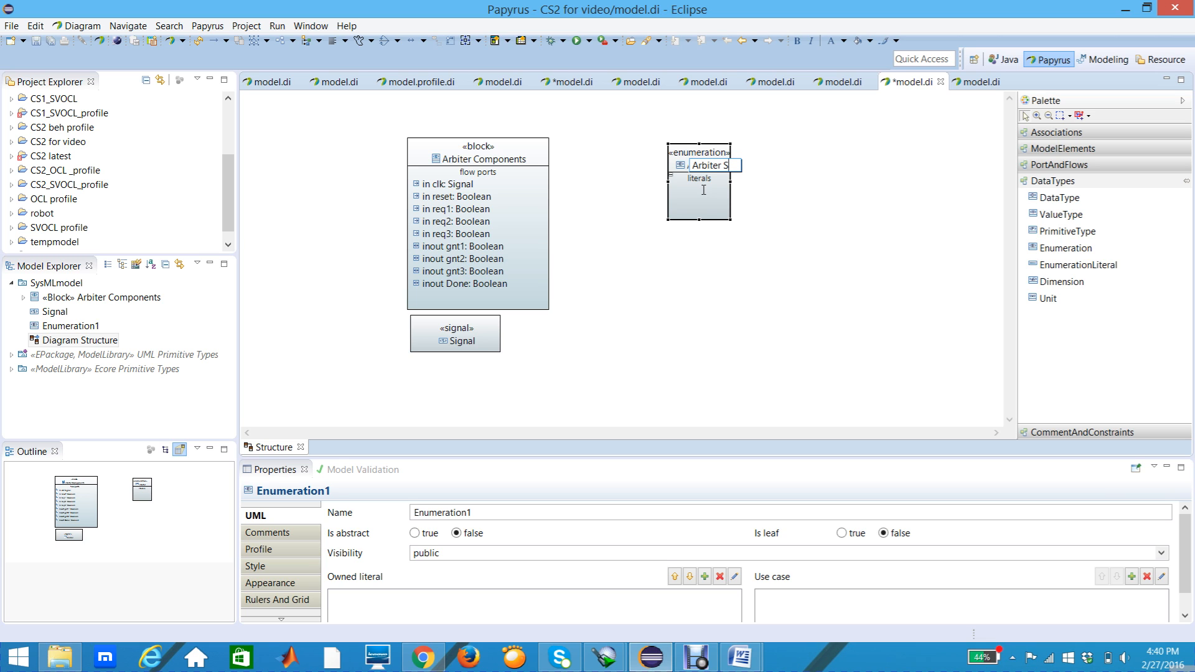
type("tates")
key("Return")
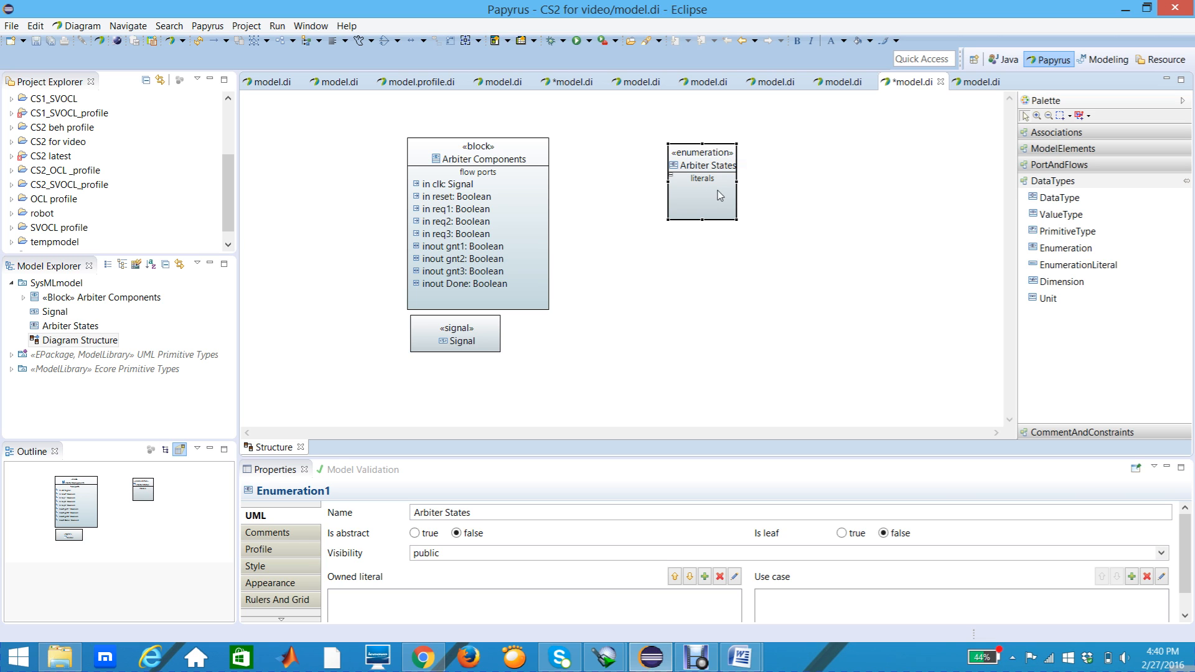
Step: Enlarge the Arbiter States enumeration to nearly the block's height and move it close beside the Arbiter Components block
left_click_drag(735, 181, 759, 182)
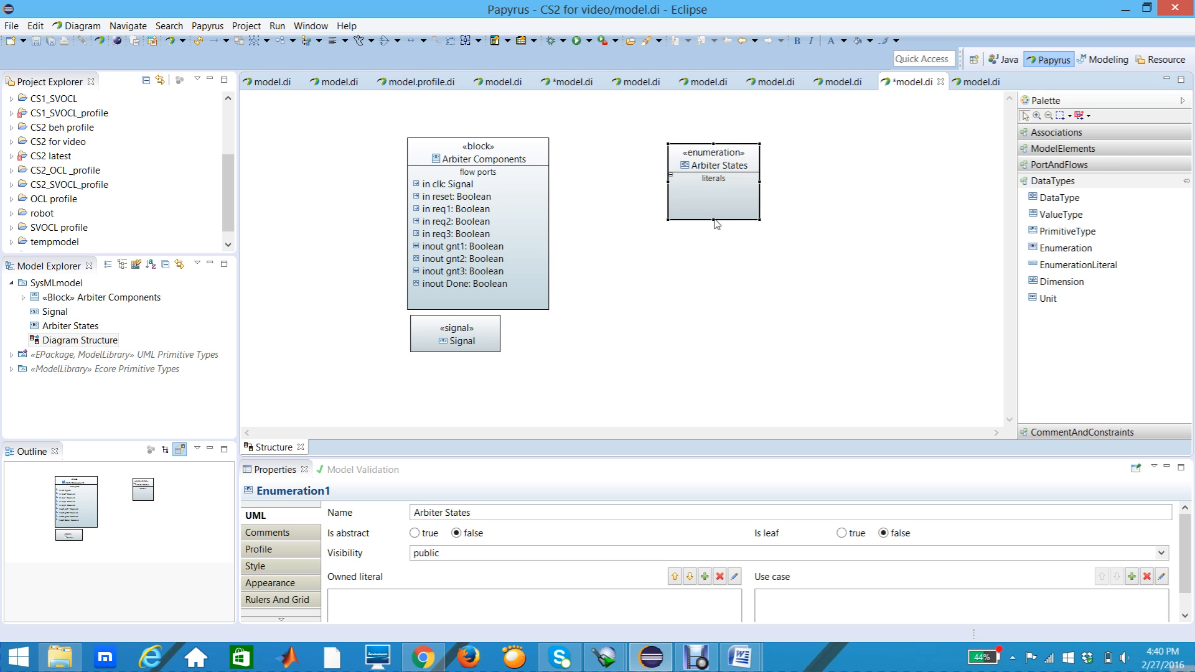
left_click_drag(715, 221, 715, 284)
left_click_drag(689, 160, 635, 148)
left_click_drag(681, 201, 698, 202)
left_click_drag(642, 274, 642, 293)
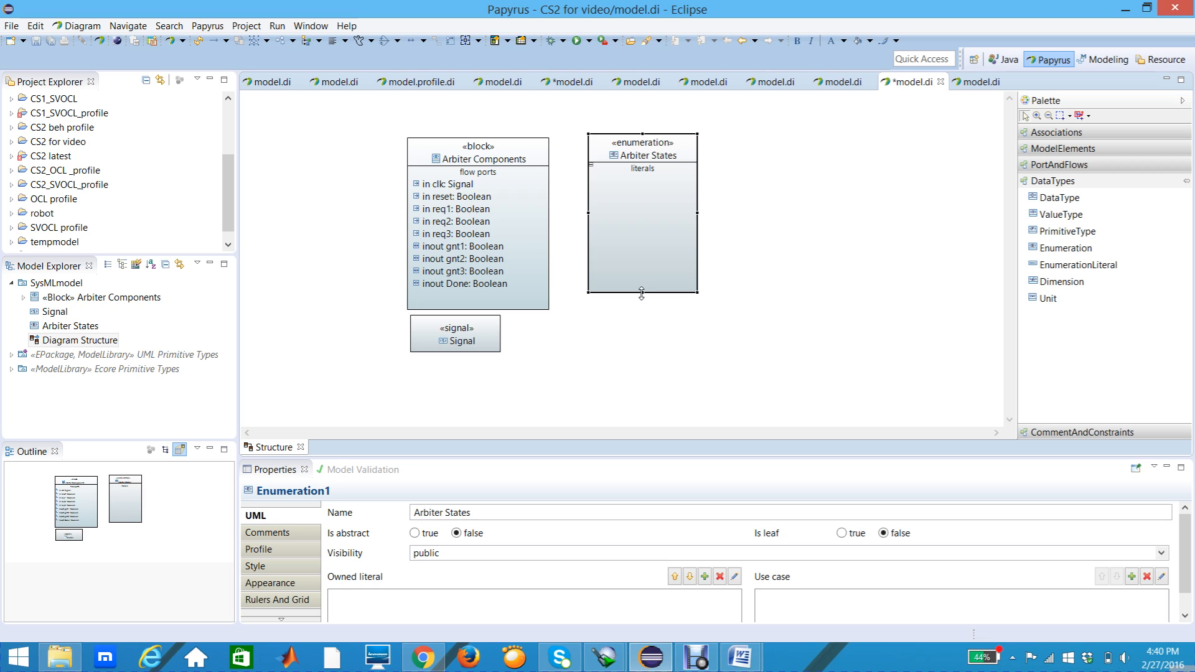
left_click_drag(696, 213, 709, 213)
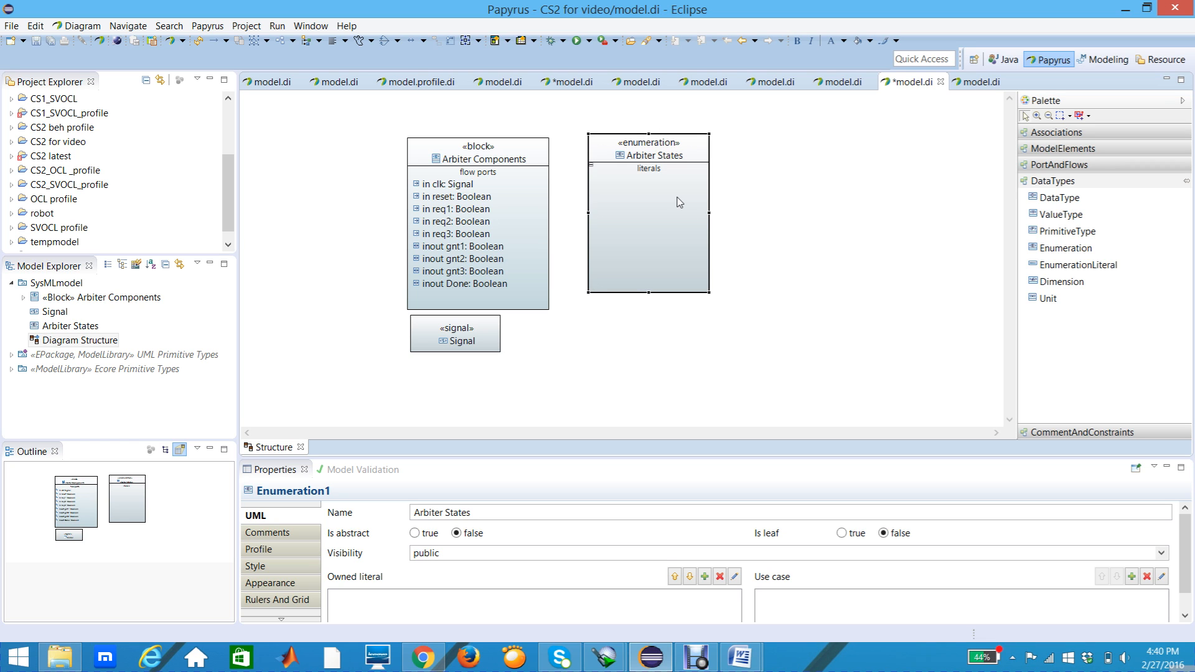
Step: Add an EnumerationLiteral to the literals compartment of Arbiter States and name it IDLE
mouse_move(678, 202)
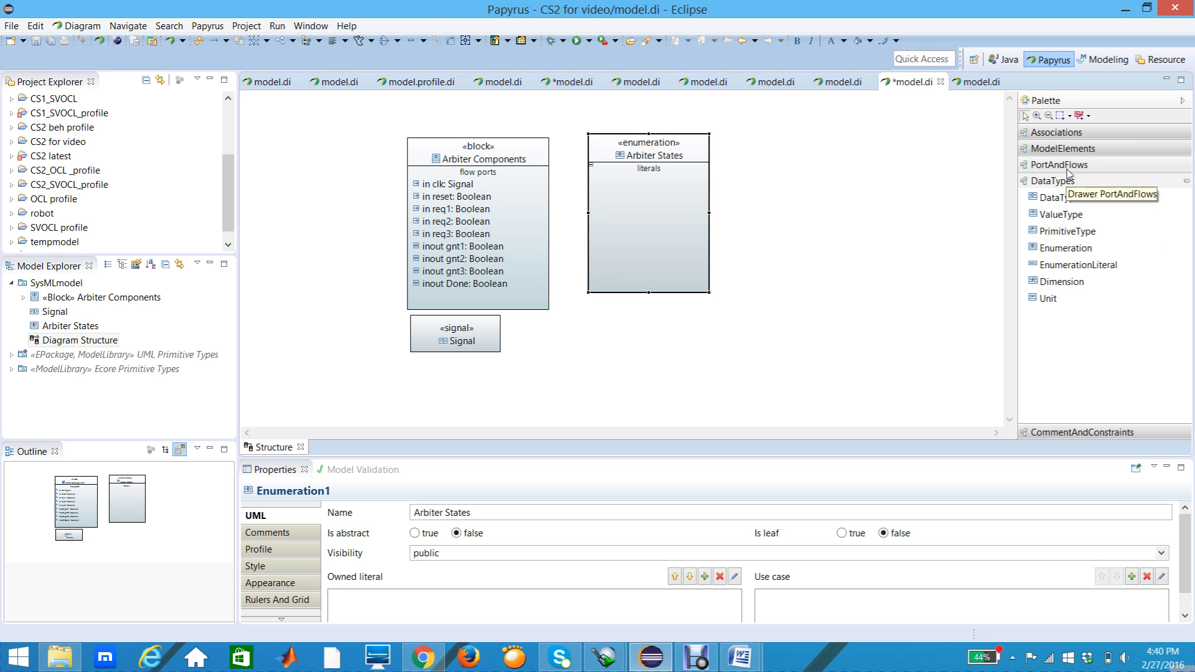
left_click(1069, 269)
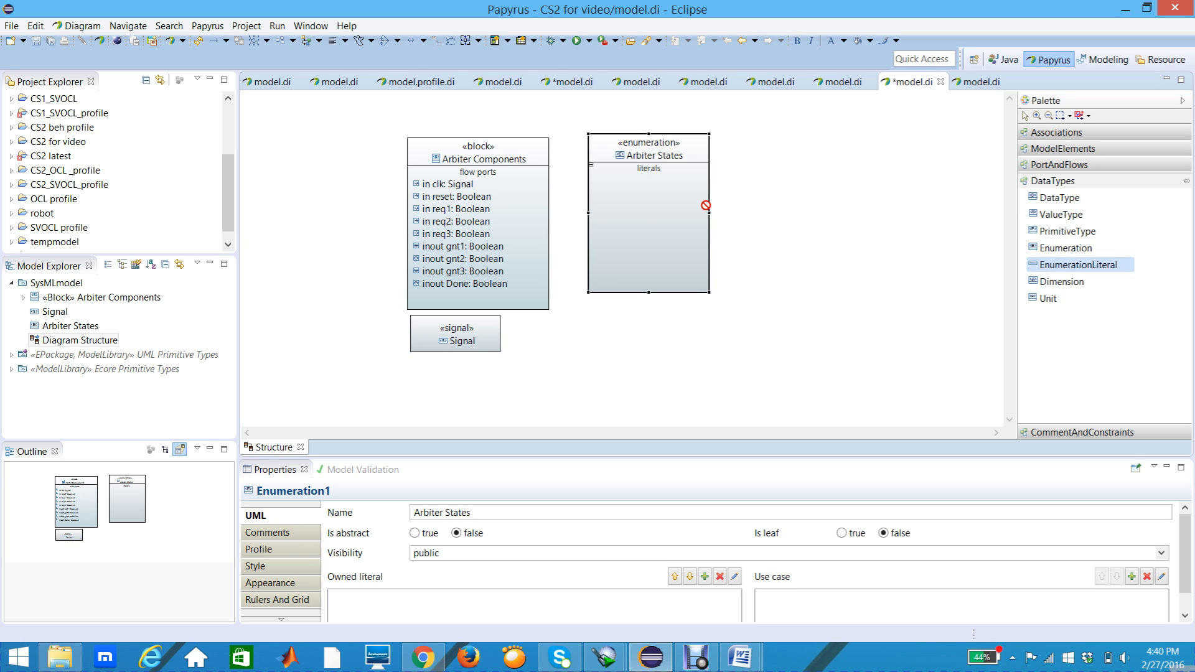
left_click(619, 197)
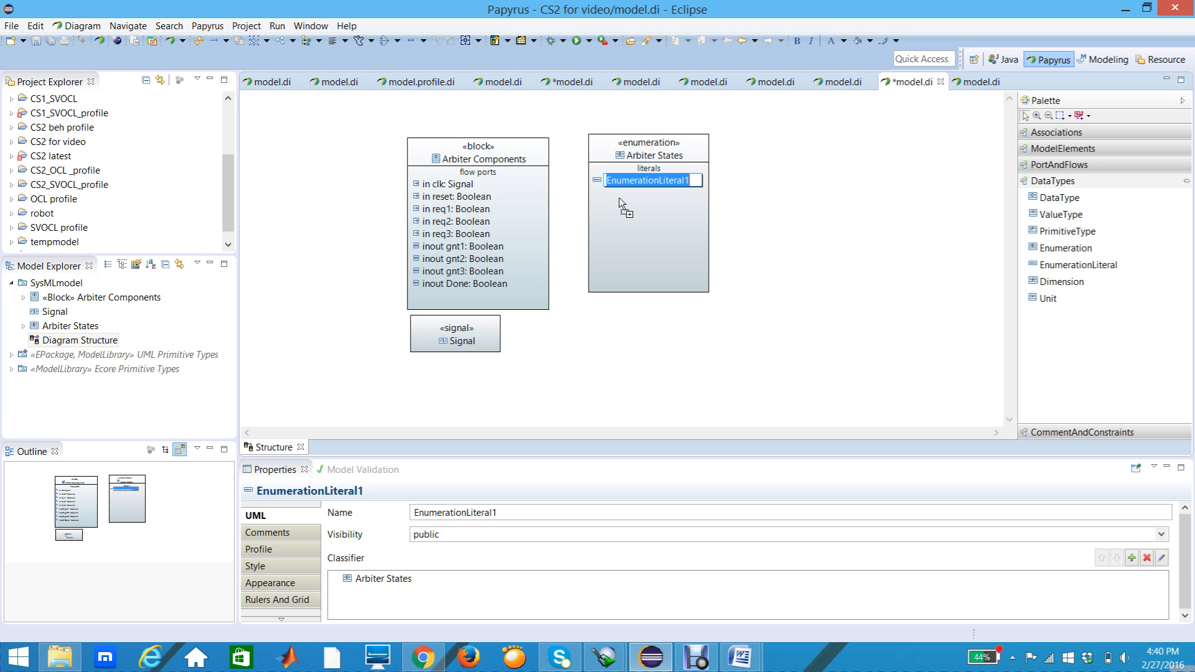
type("IDLE")
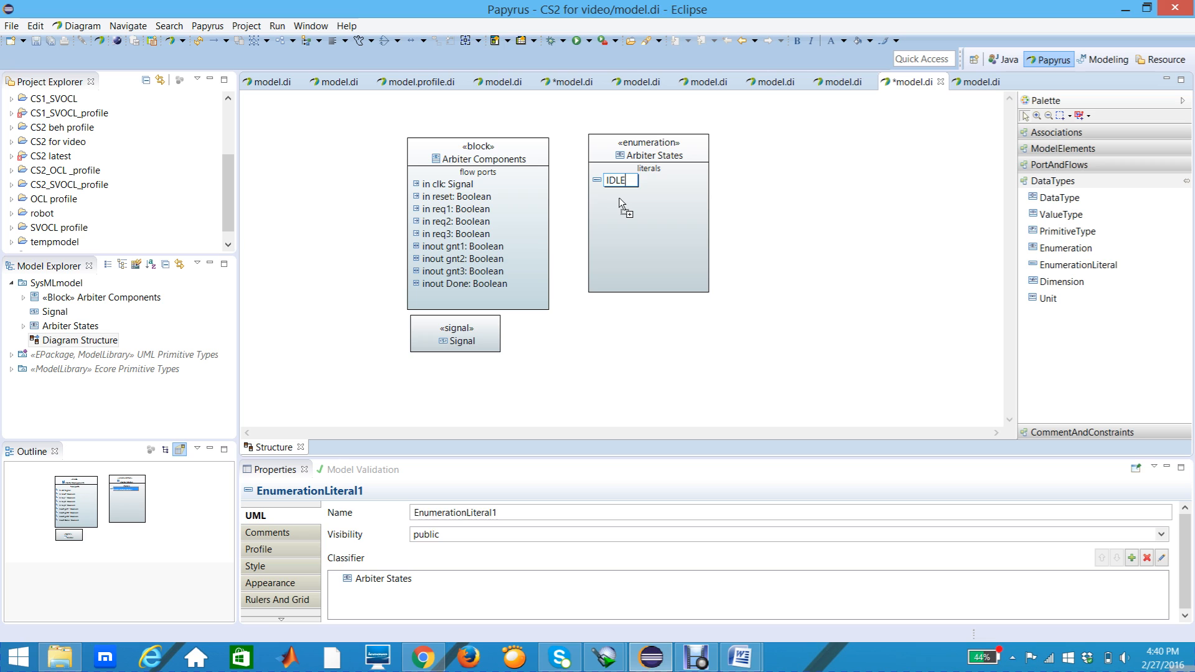
key("Return")
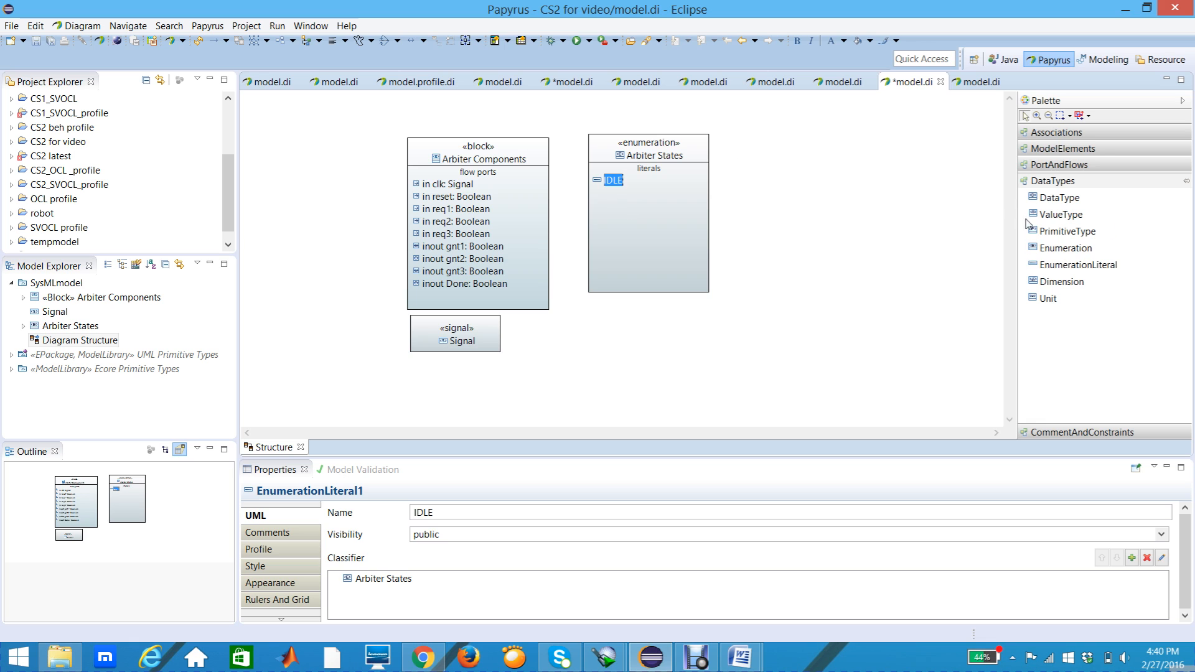
Step: Add a second EnumerationLiteral below IDLE in Arbiter States and name it MASTER1
left_click(1070, 271)
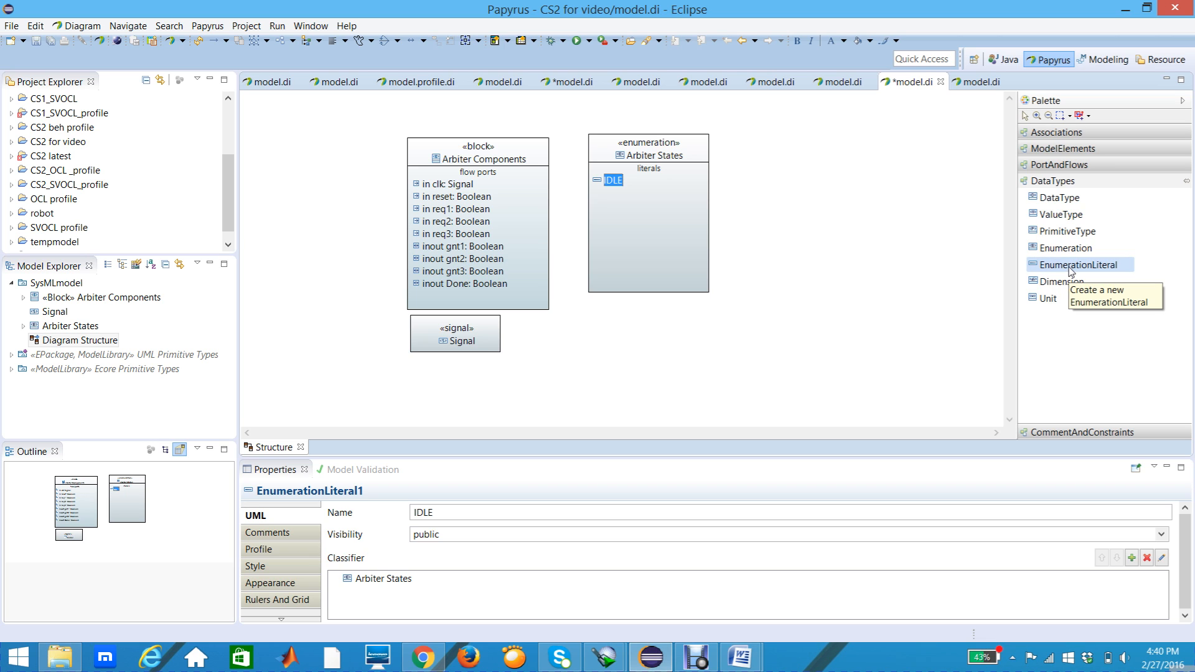
left_click(618, 207)
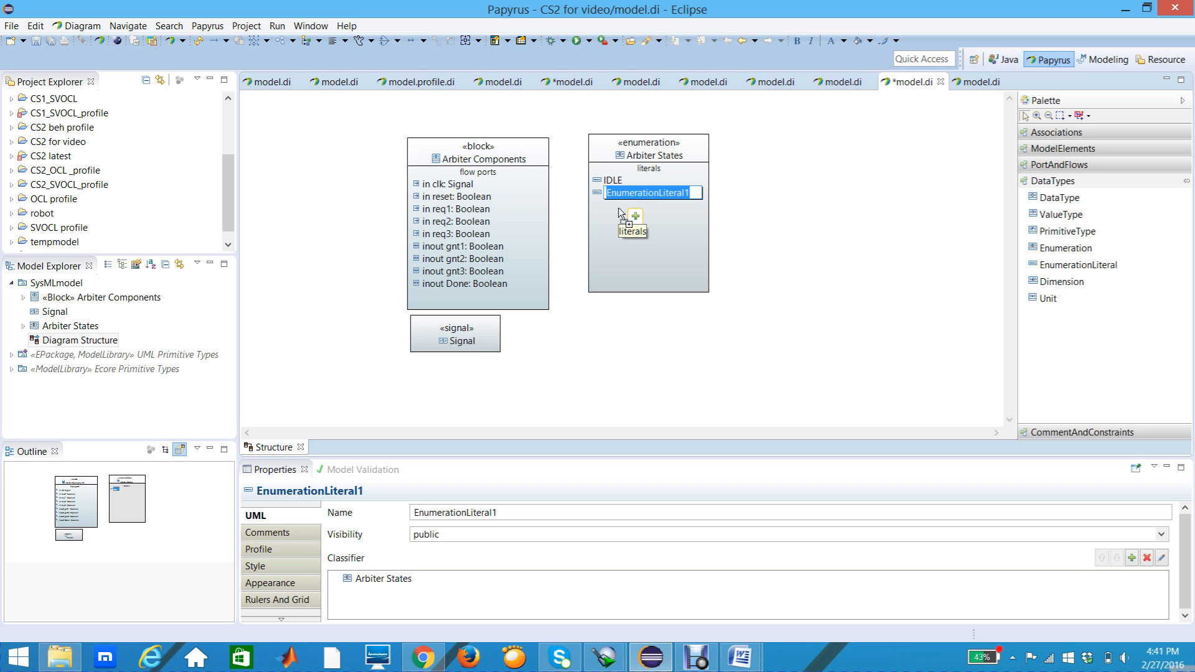
type("MASTE")
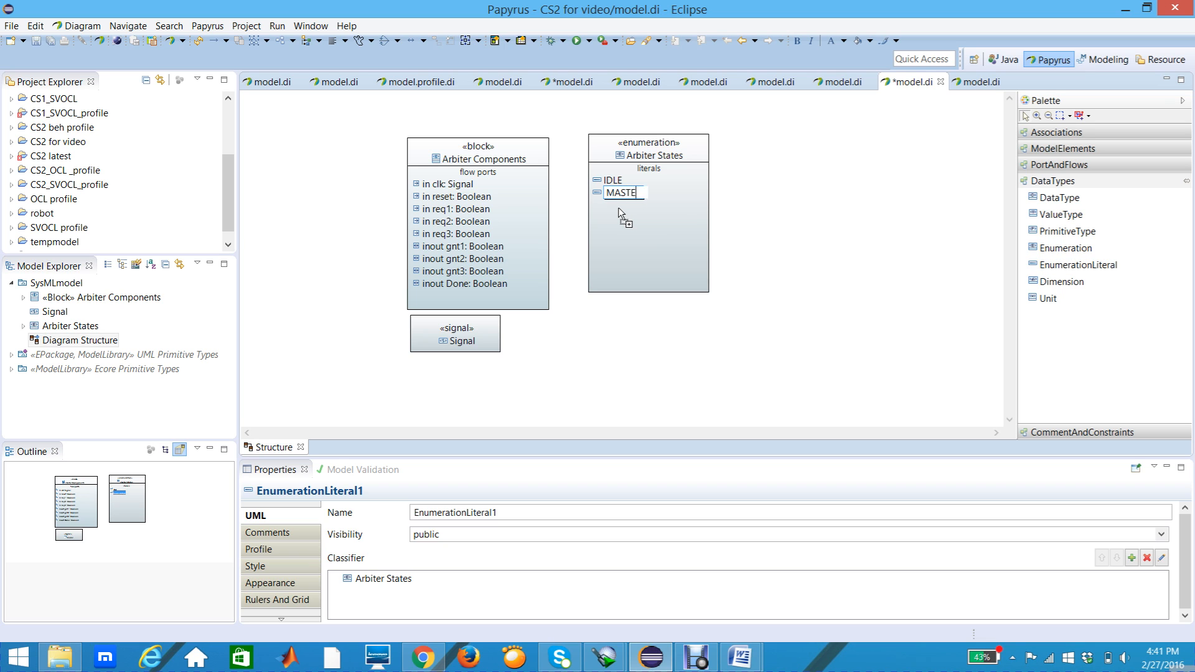
type("R1")
key("Return")
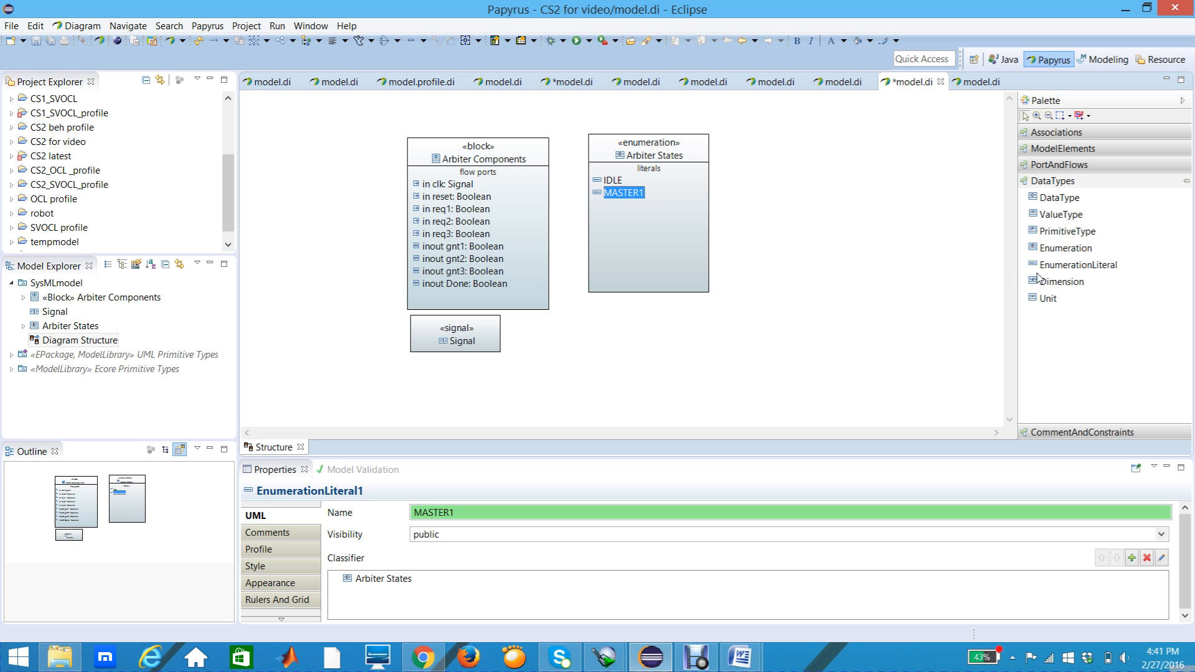
Step: Add a third EnumerationLiteral below MASTER1 in Arbiter States and name it MASTER2
left_click(1071, 267)
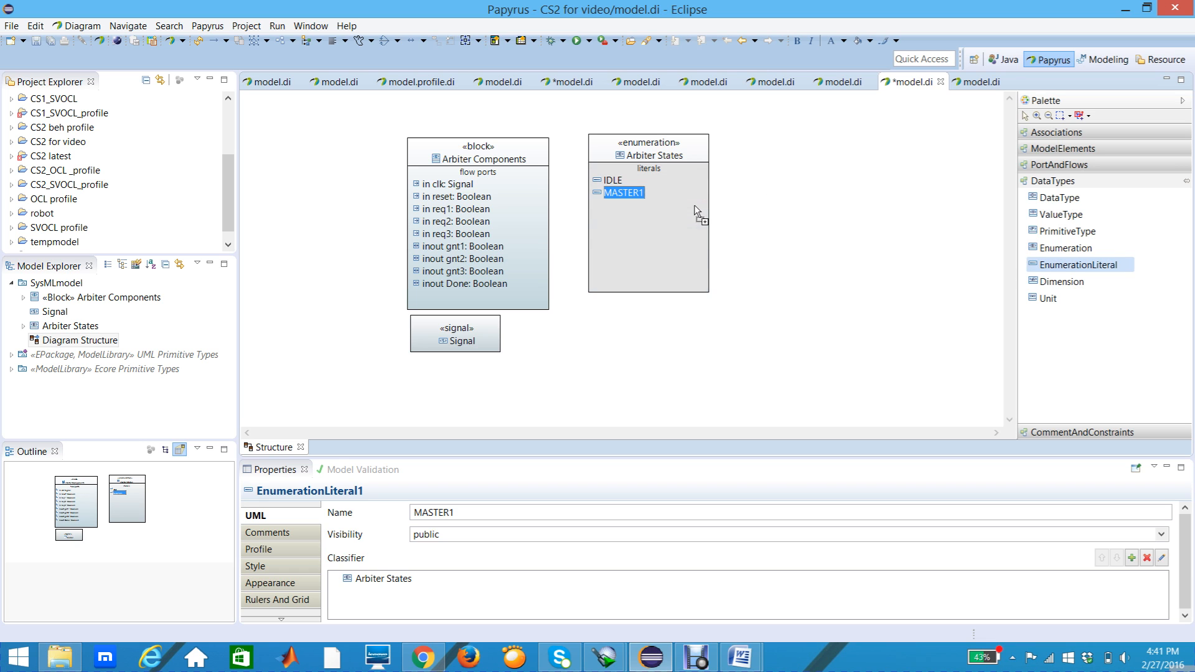
left_click(622, 215)
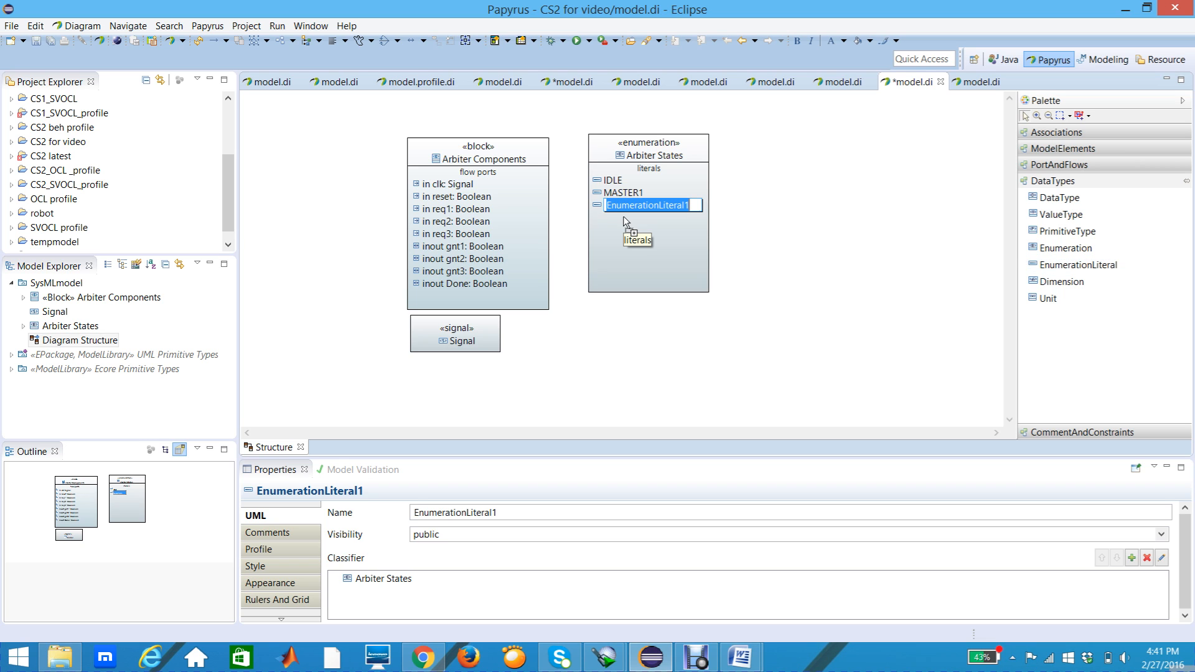
type("MASTER2")
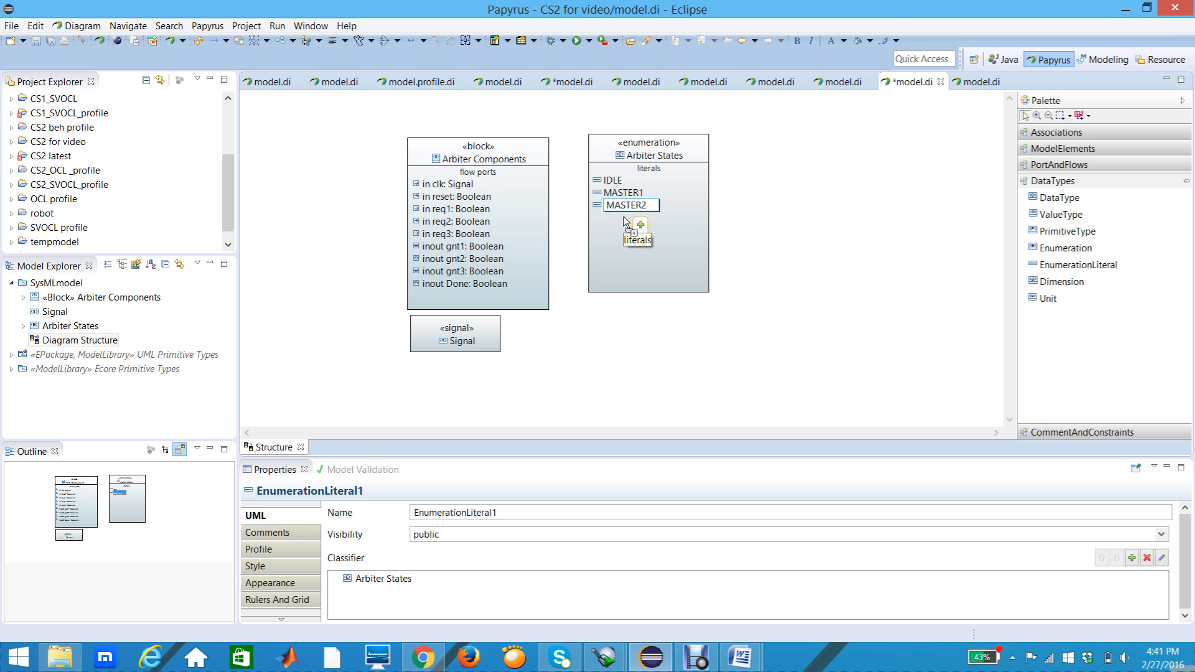
key("Return")
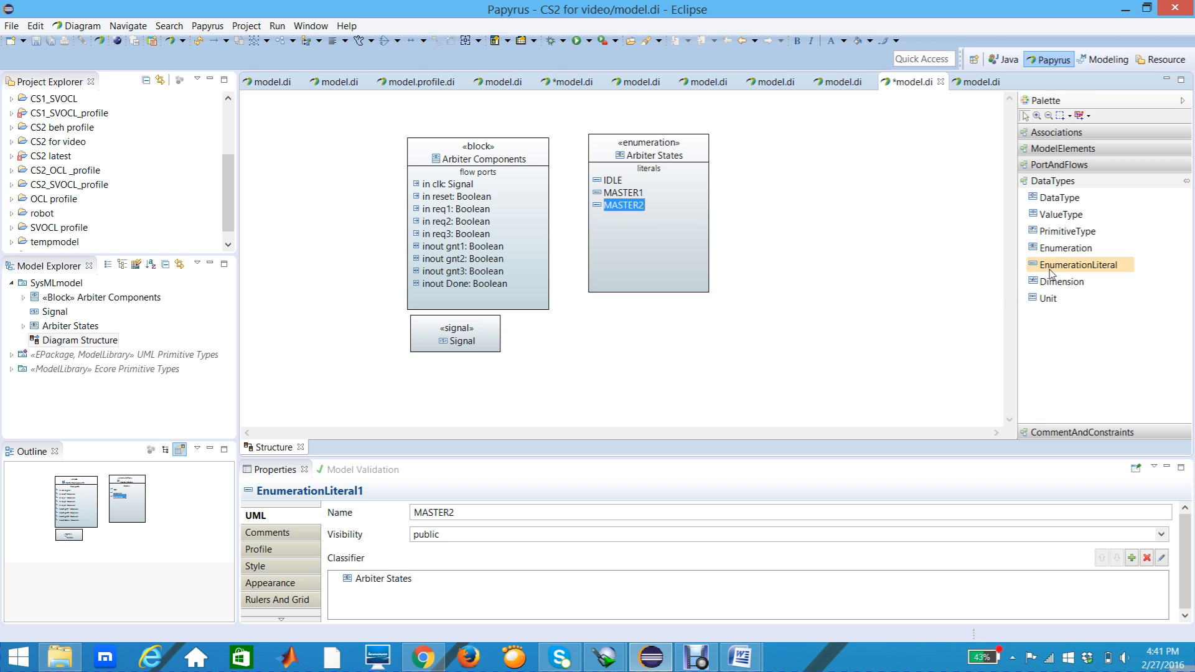
Step: Add a fourth EnumerationLiteral below MASTER2 in Arbiter States and name it MASTER3
left_click(1051, 273)
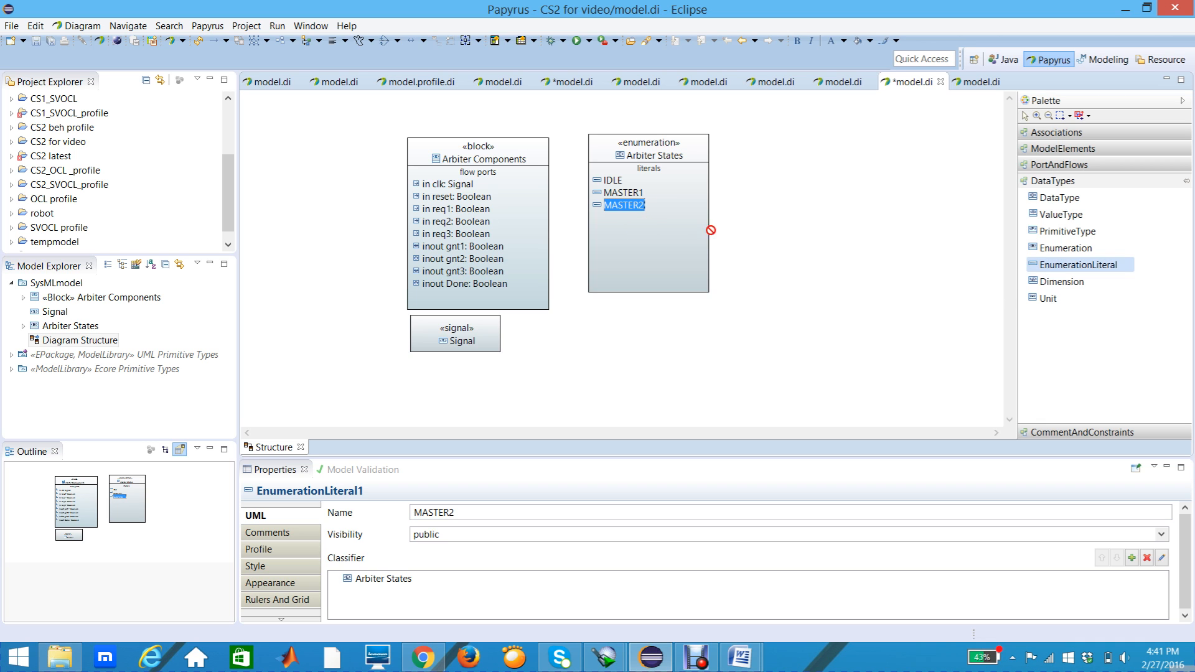
left_click(636, 227)
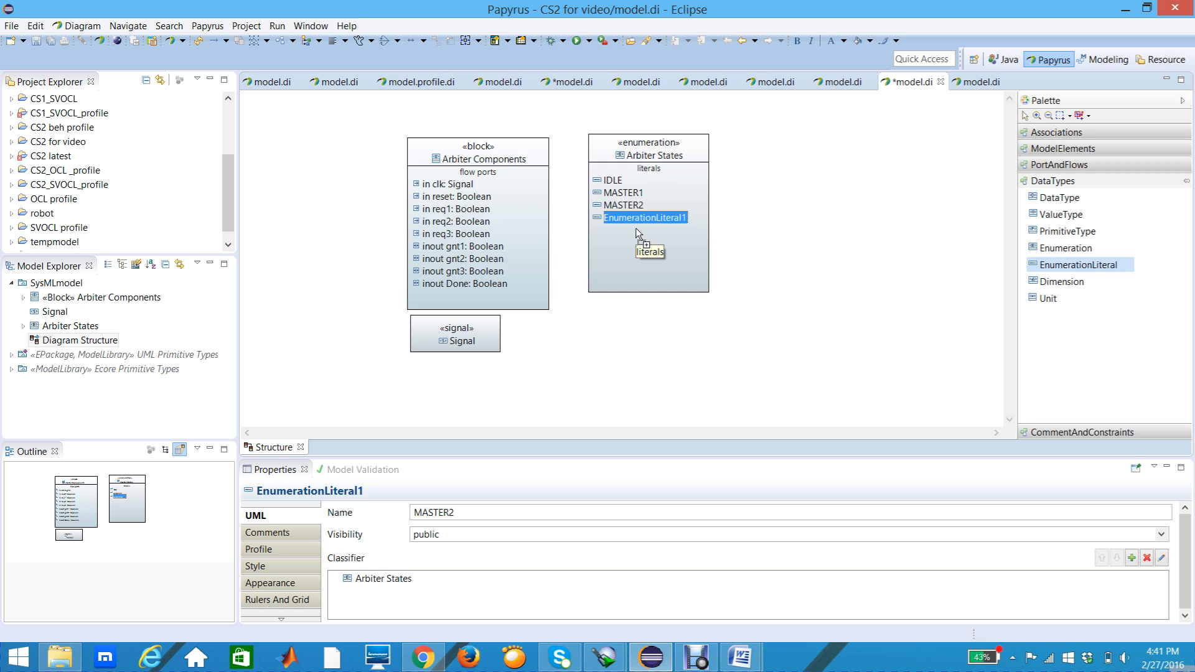
type("MASTER3")
key("Return")
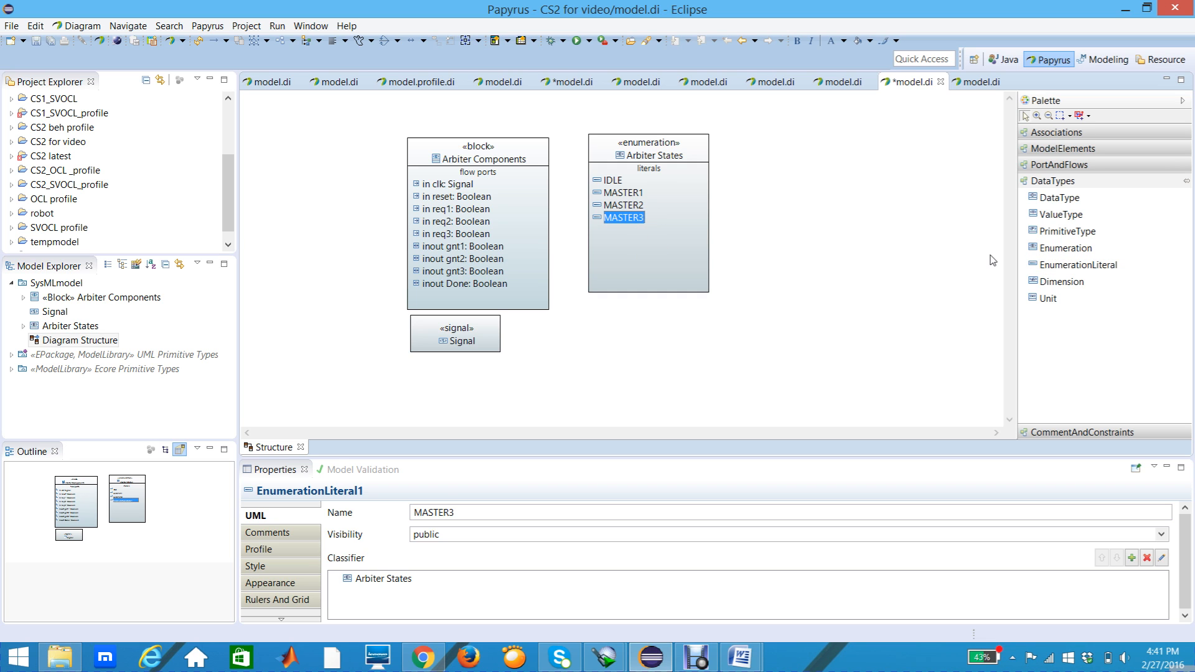
Step: Add a fifth EnumerationLiteral below MASTER3 in Arbiter States and name it IDLE1
left_click(1074, 268)
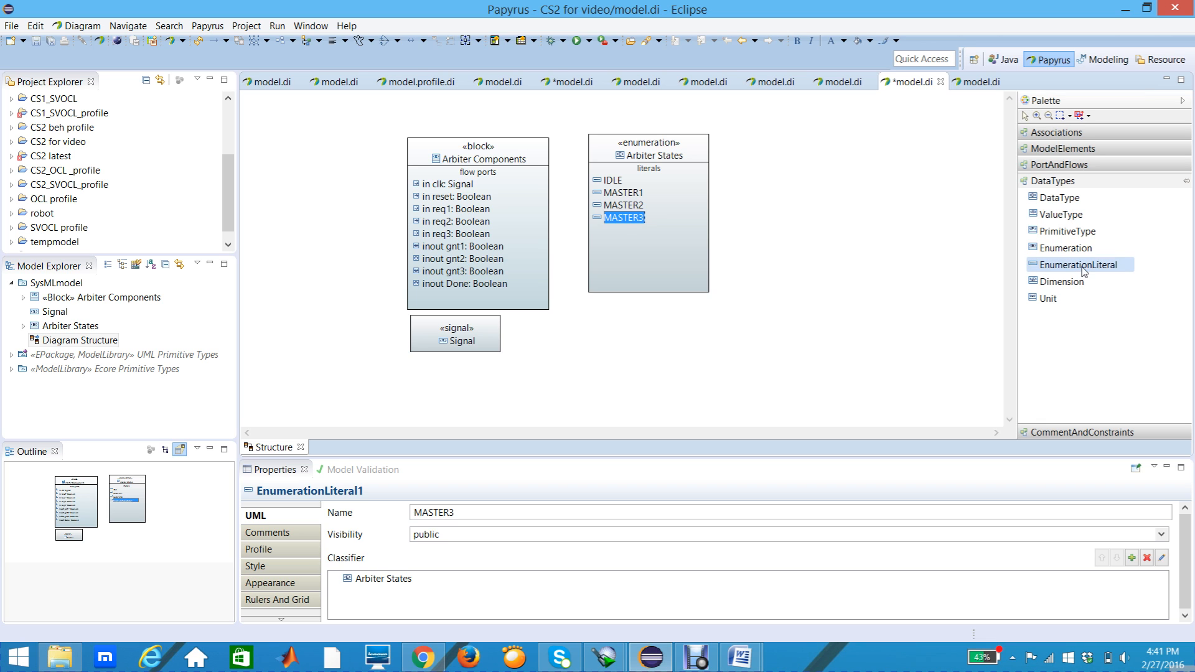
left_click(616, 242)
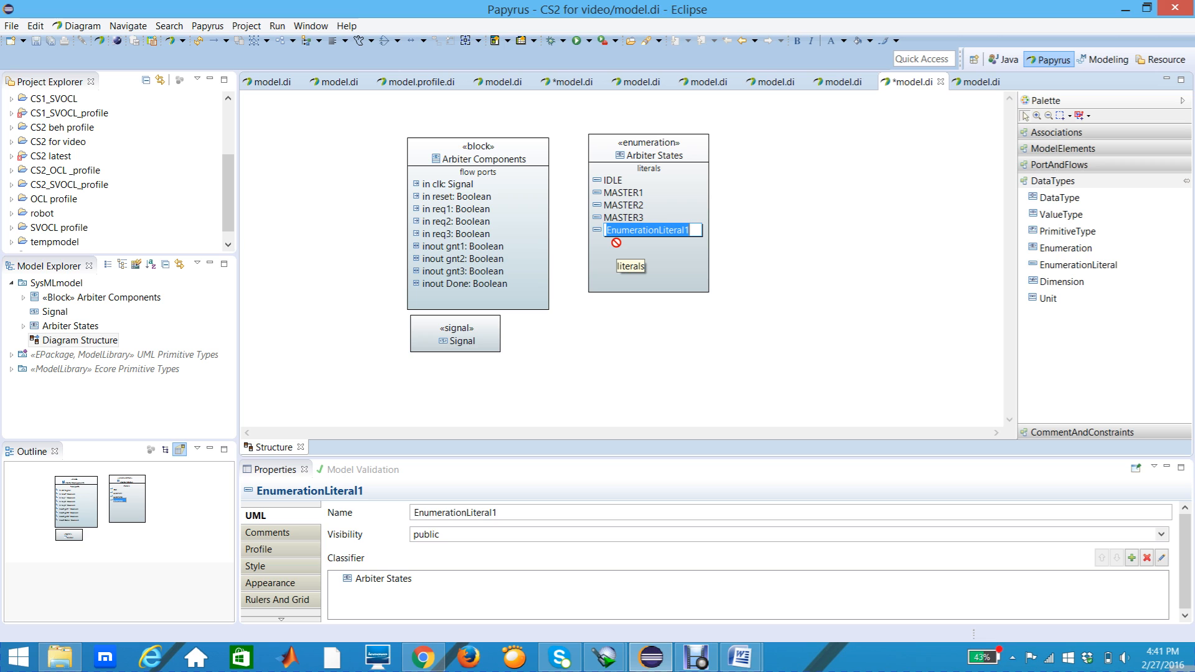
type("ID")
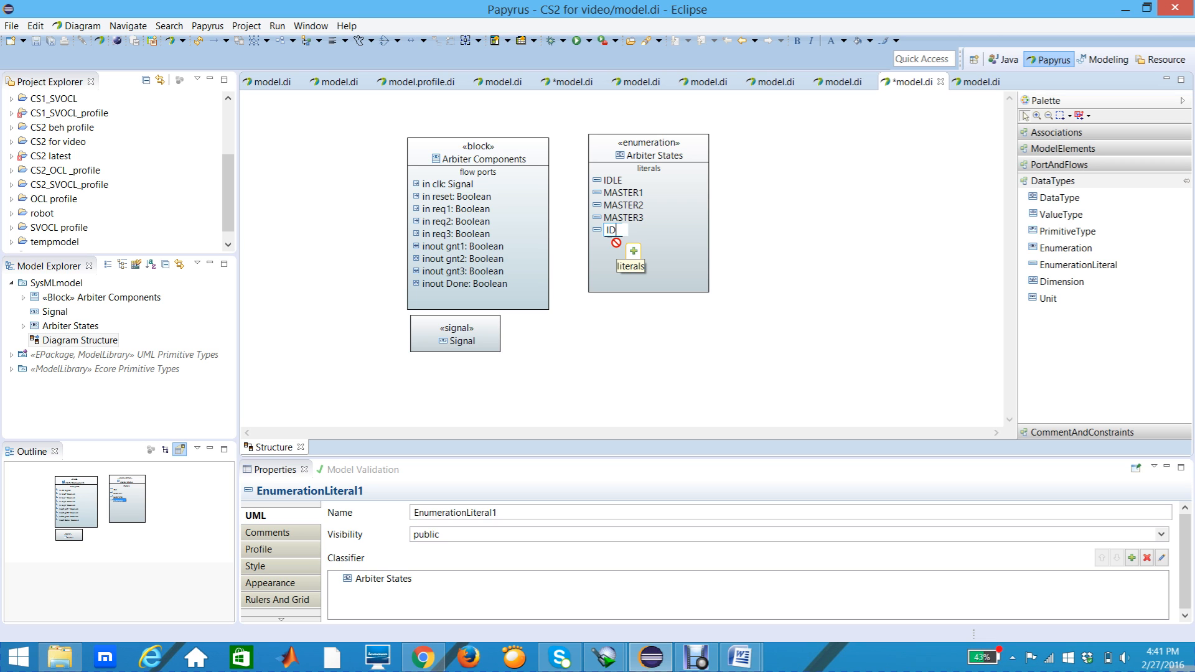
type("LE1")
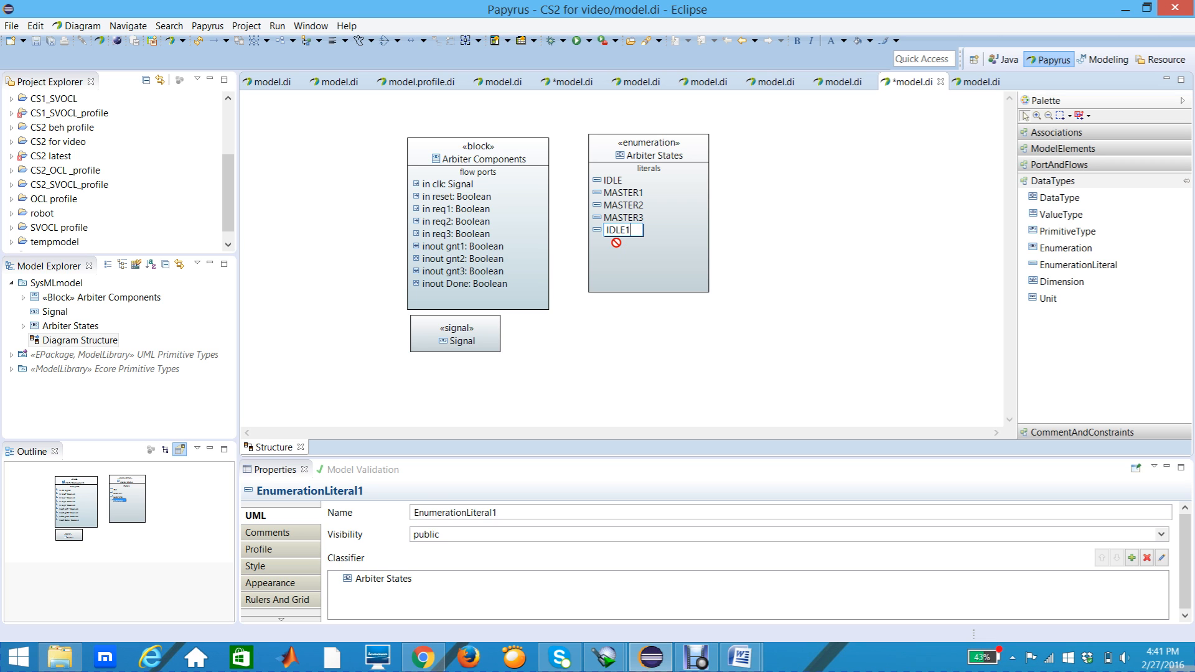
key("Return")
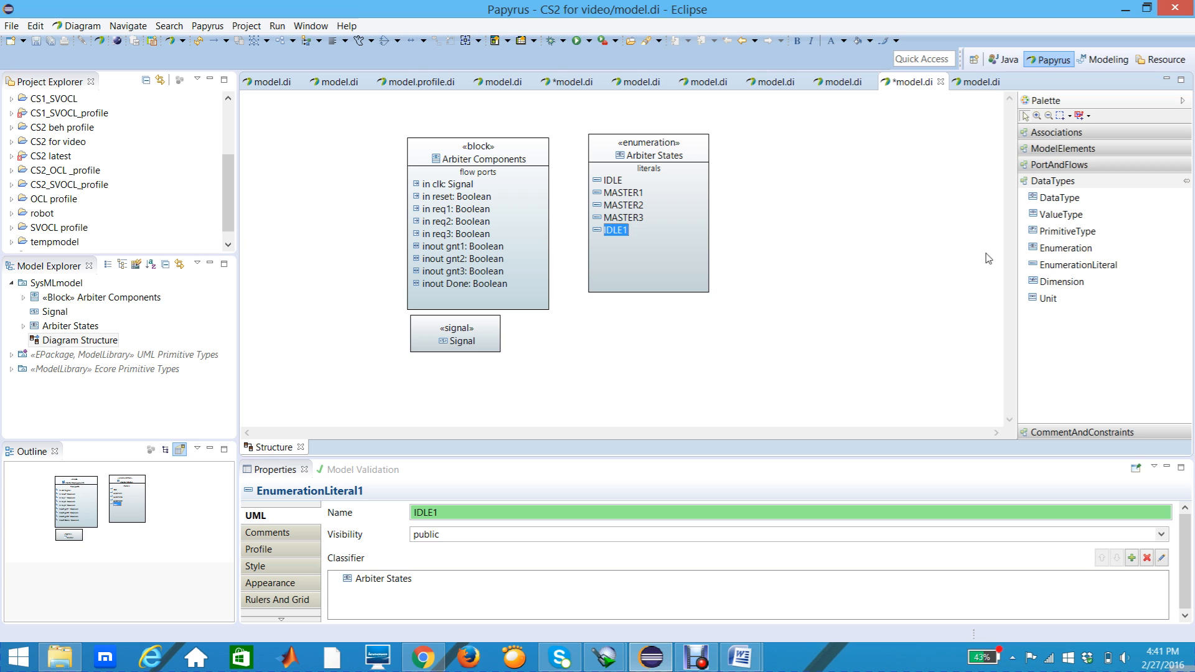
Step: Add a sixth EnumerationLiteral below IDLE1 in Arbiter States and name it IDLE2
left_click(1053, 265)
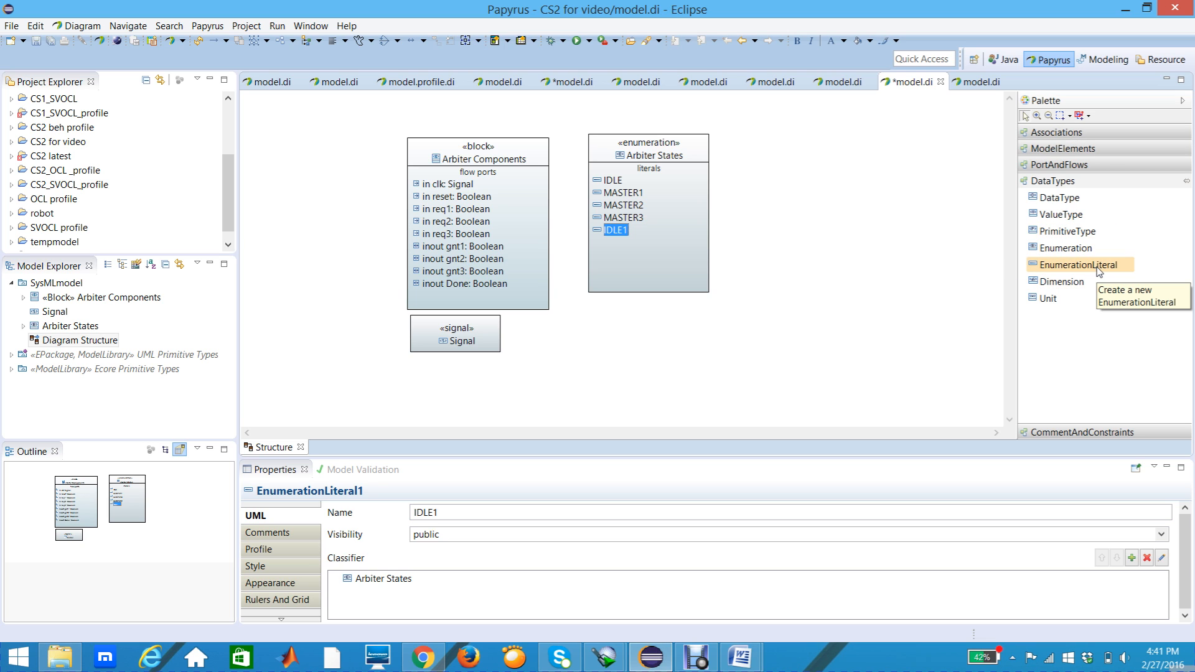
left_click(1096, 270)
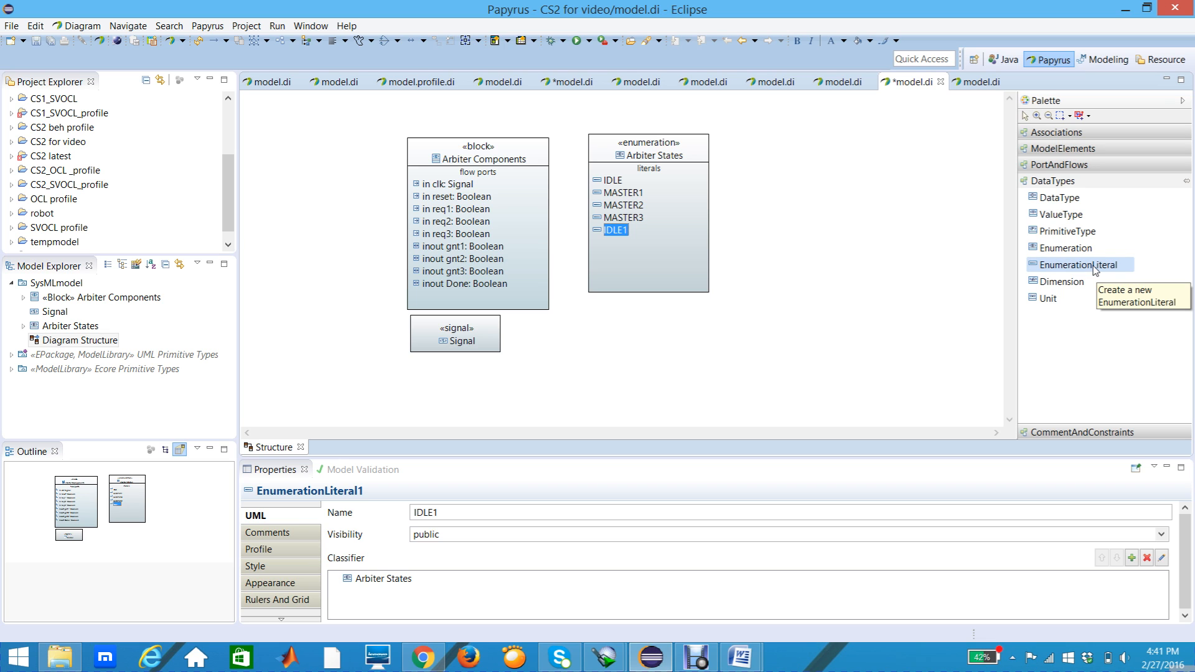
left_click(637, 252)
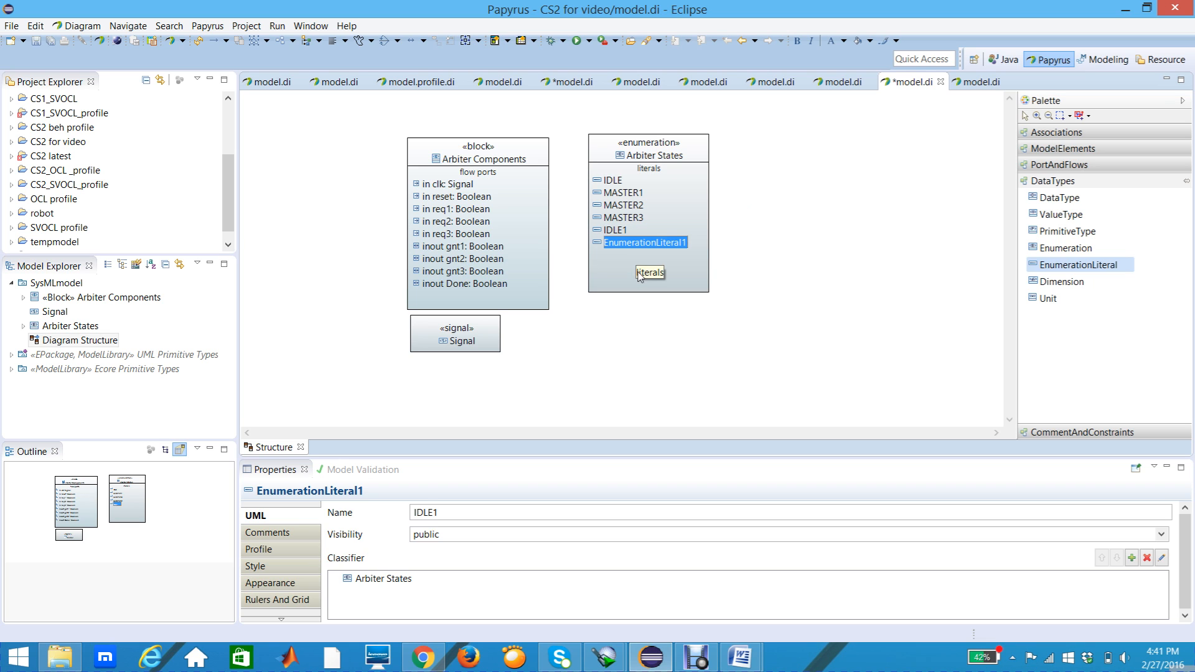
type("I")
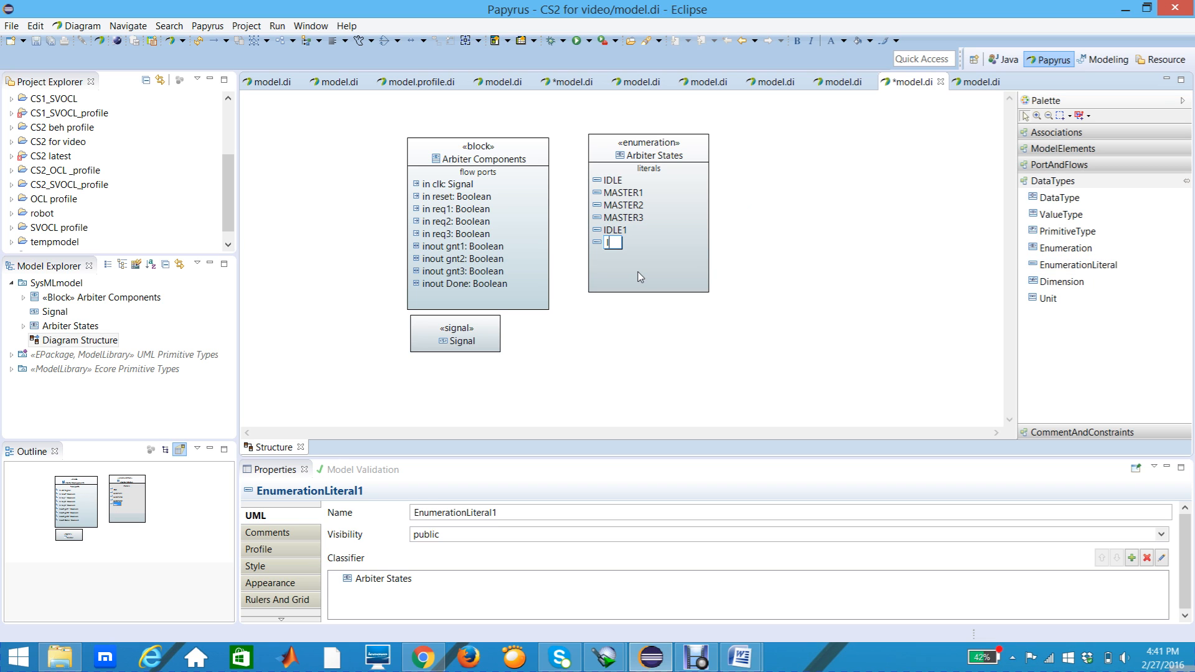
type("DLE2")
key("Return")
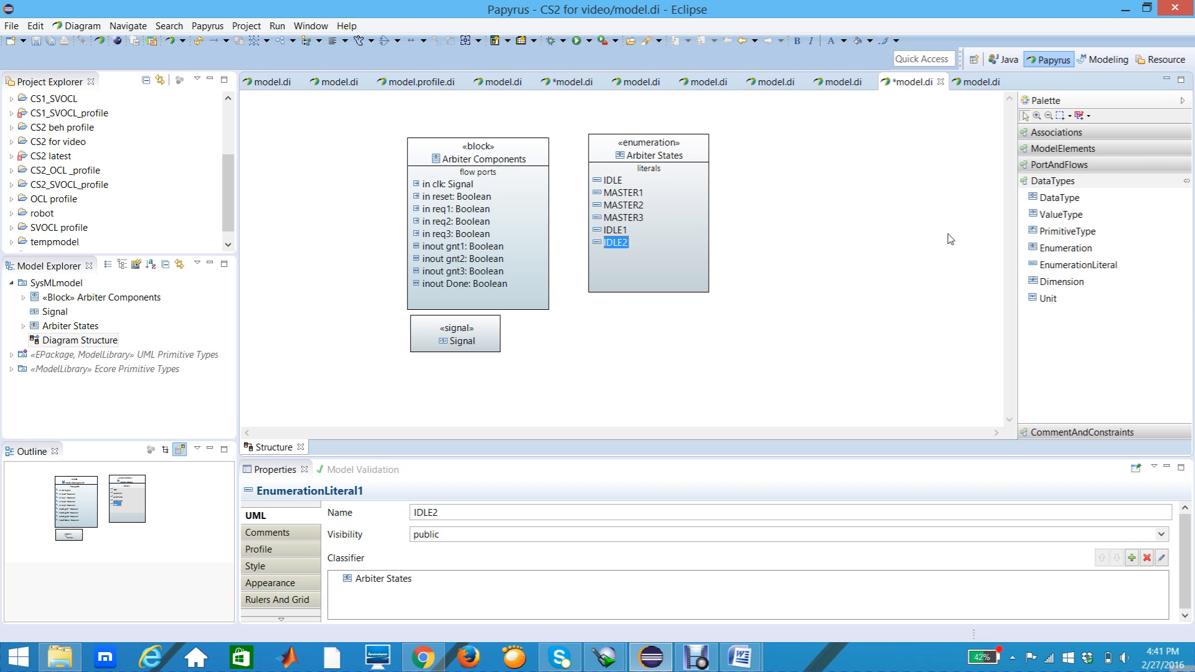
Step: Add a seventh EnumerationLiteral below IDLE2 in Arbiter States and name it IDLE3
left_click(1047, 267)
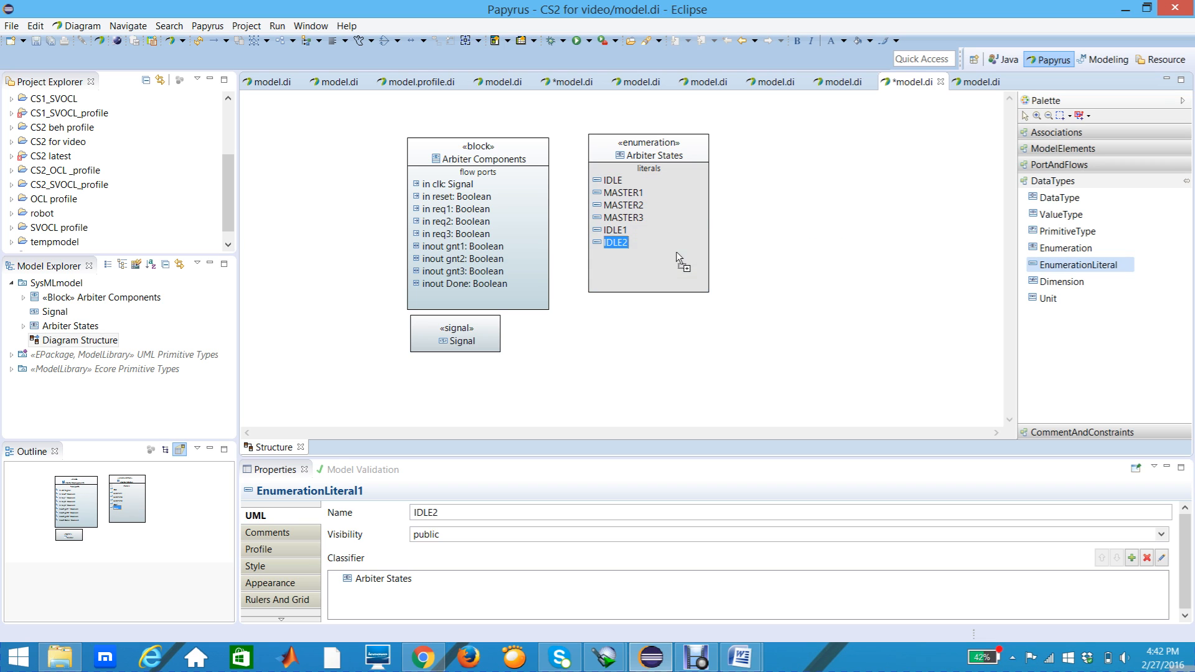
left_click(638, 258)
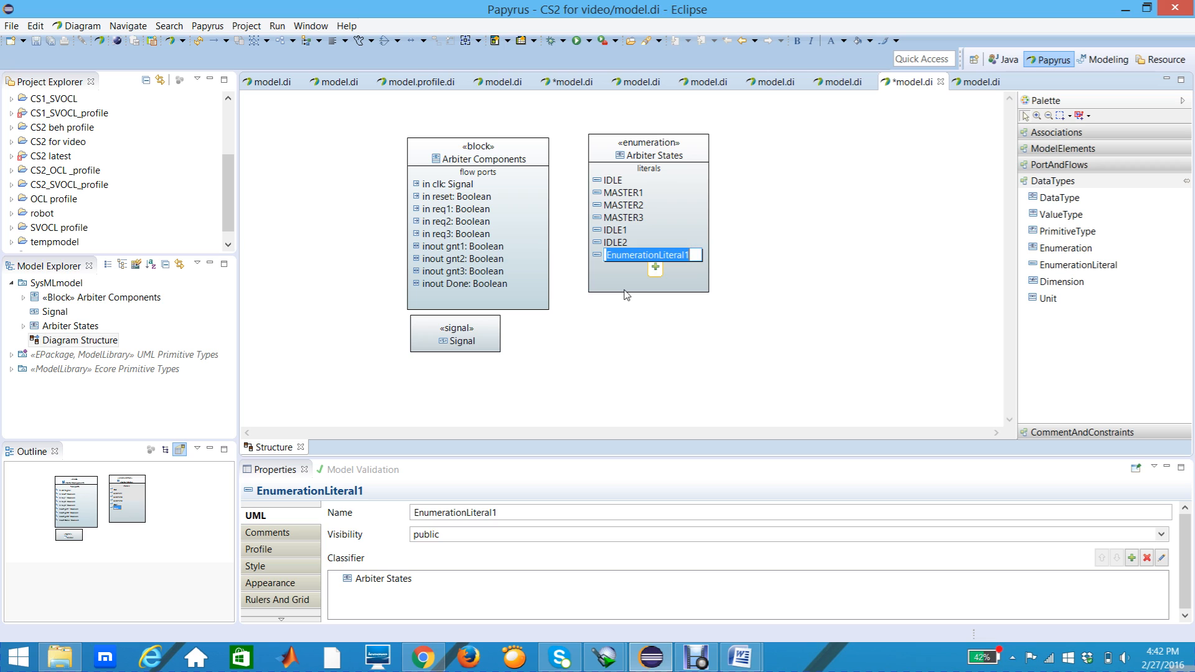
type("IDLE")
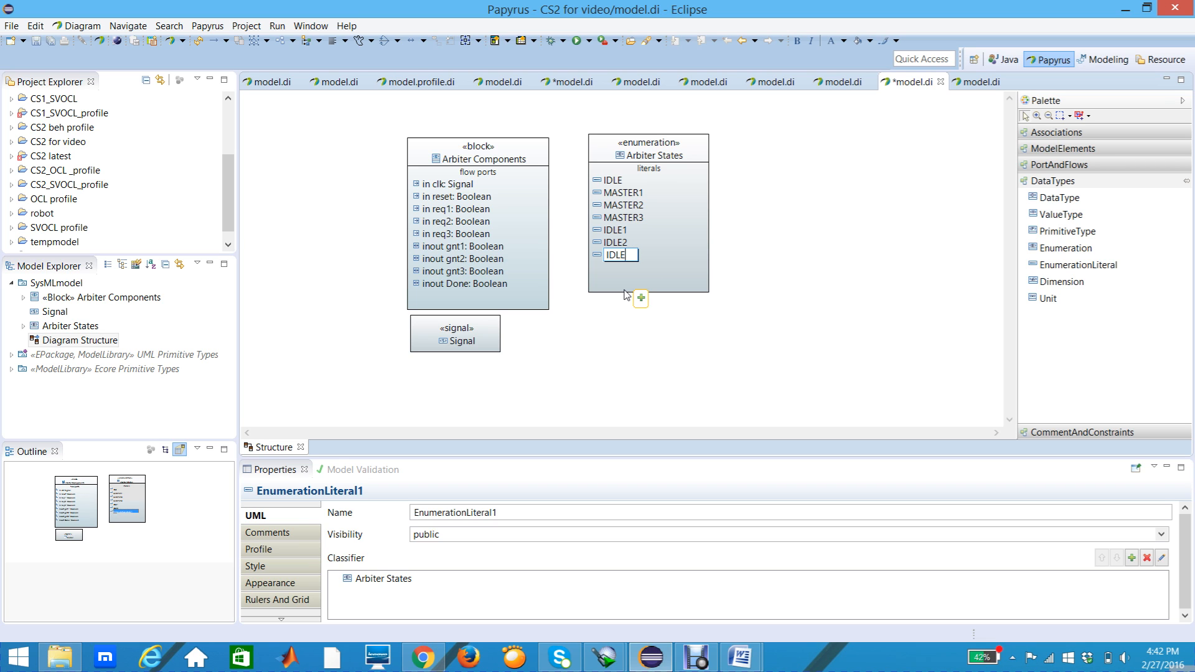
type("2")
key("BackSpace")
type("3")
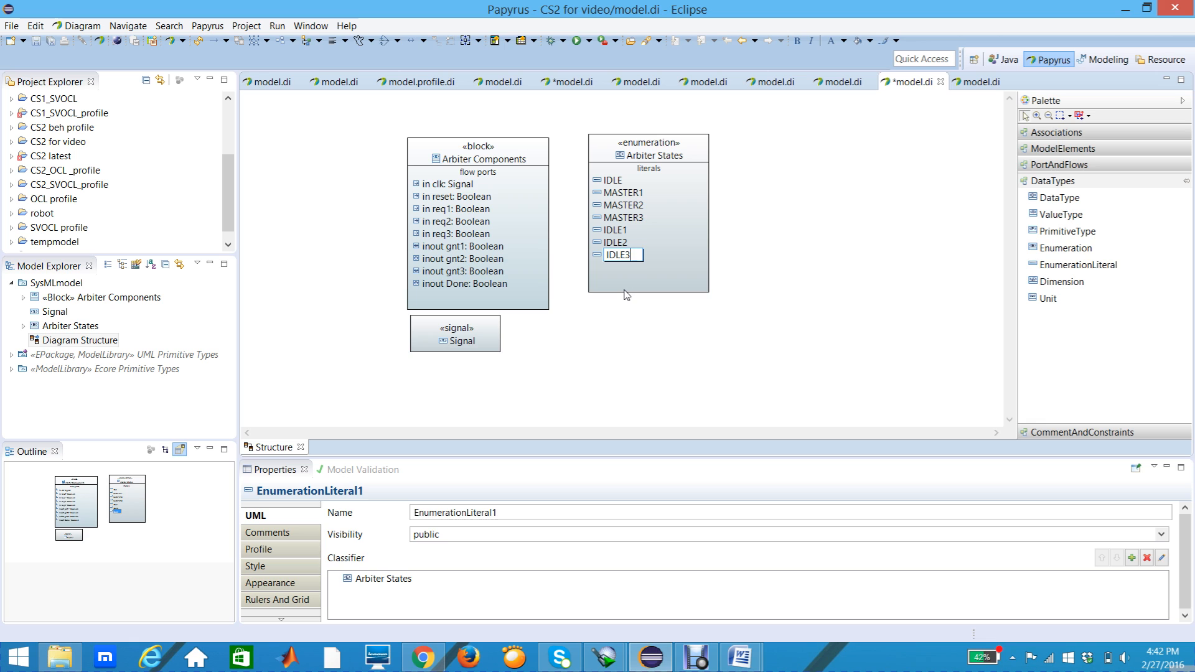
key("Return")
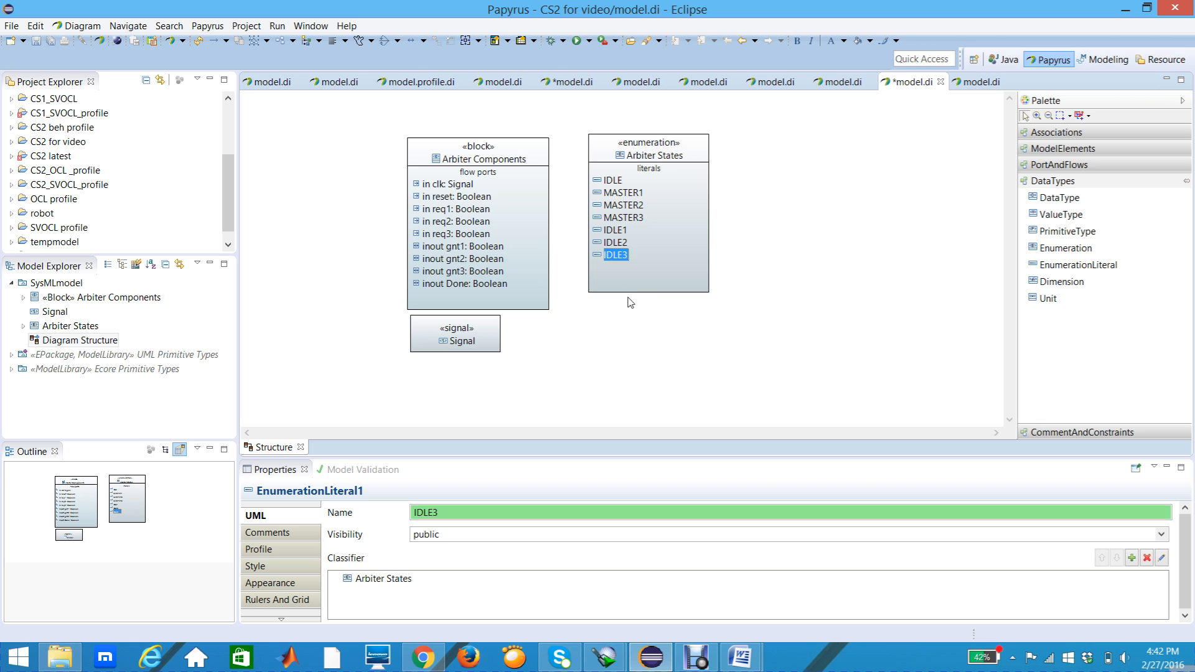
Step: Move the Arbiter States enumeration closer to the Arbiter Components block, with their top edges aligned
left_click(625, 306)
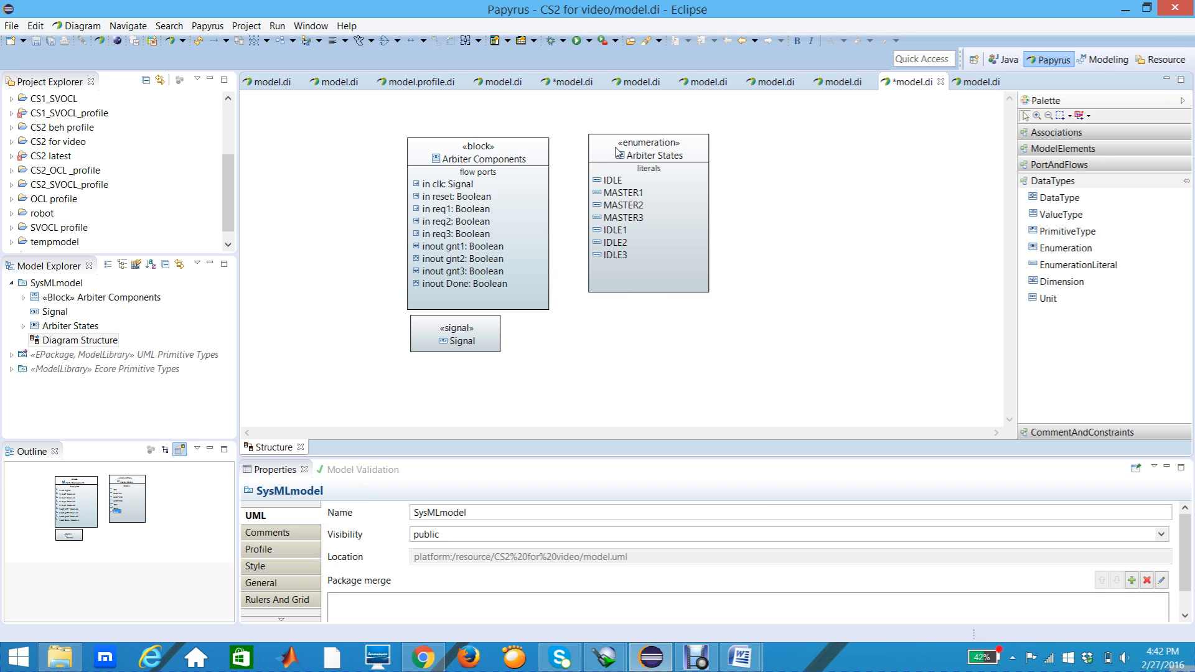
left_click_drag(616, 151, 599, 158)
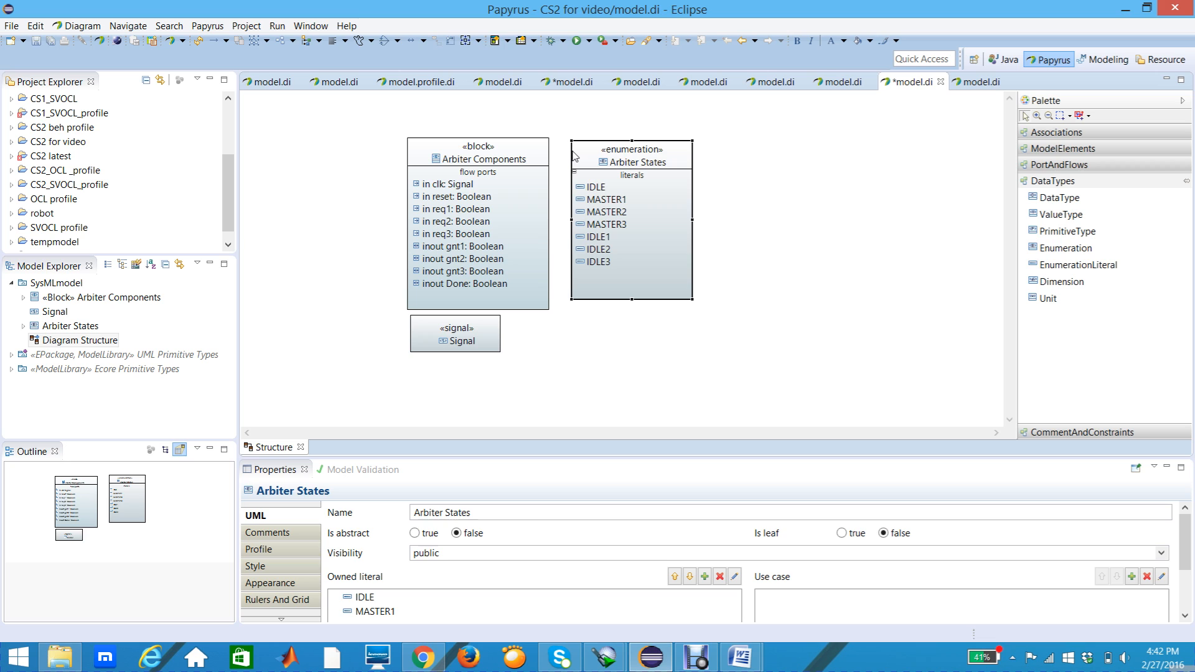
left_click_drag(574, 153, 569, 152)
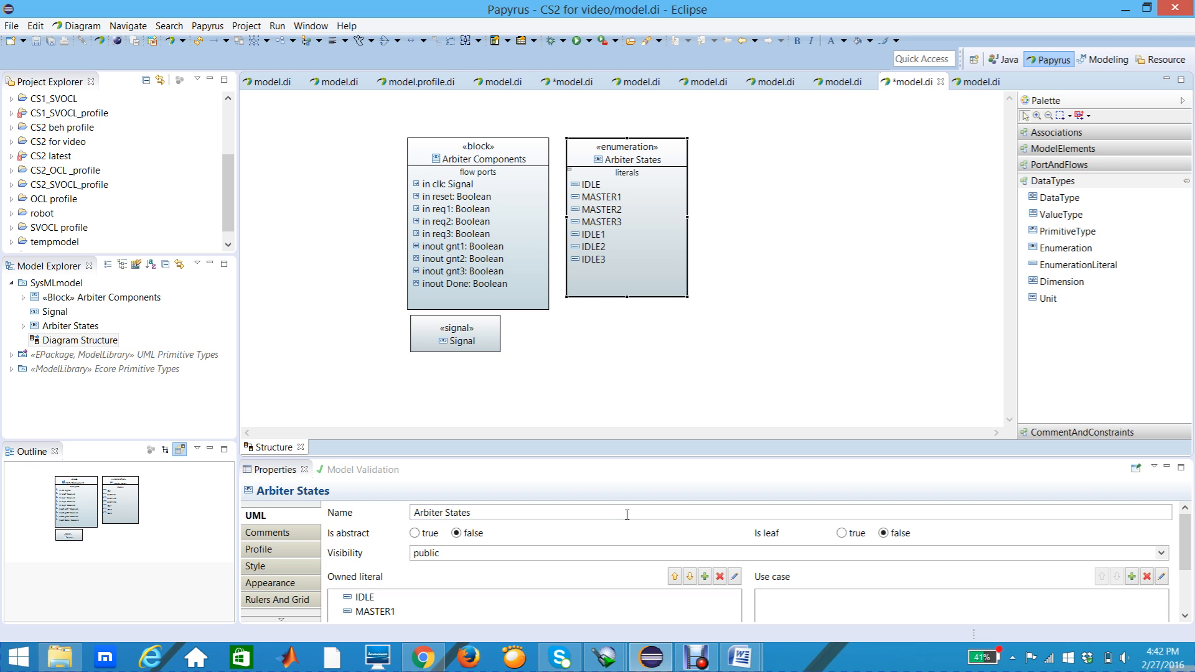
left_click(693, 660)
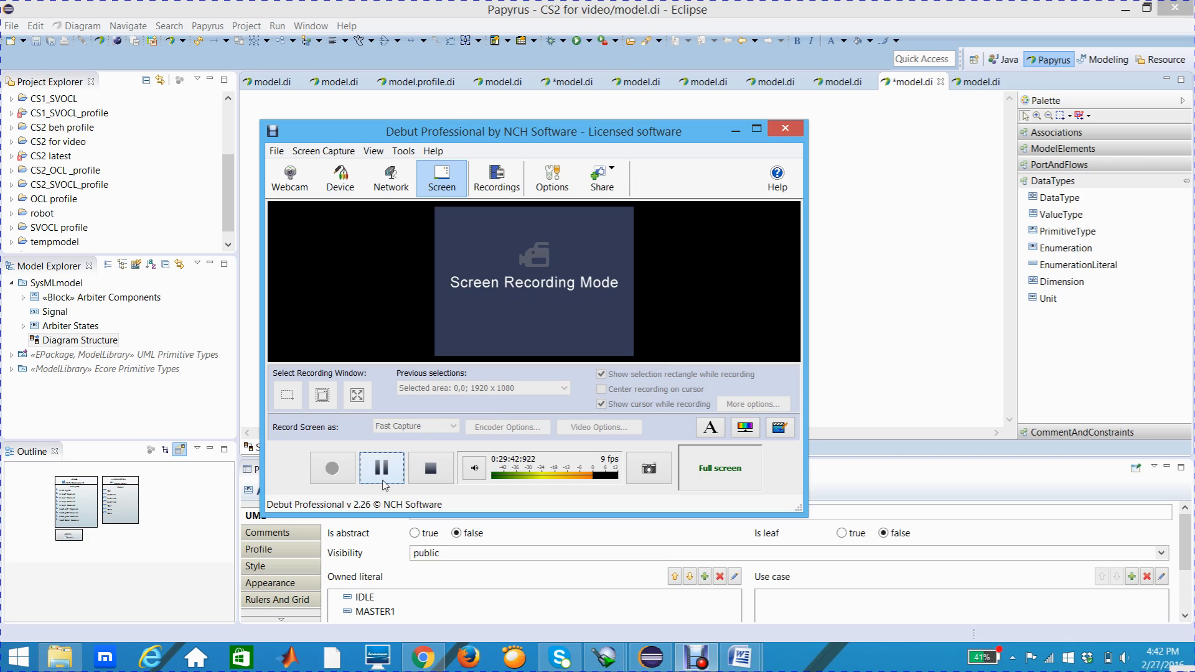